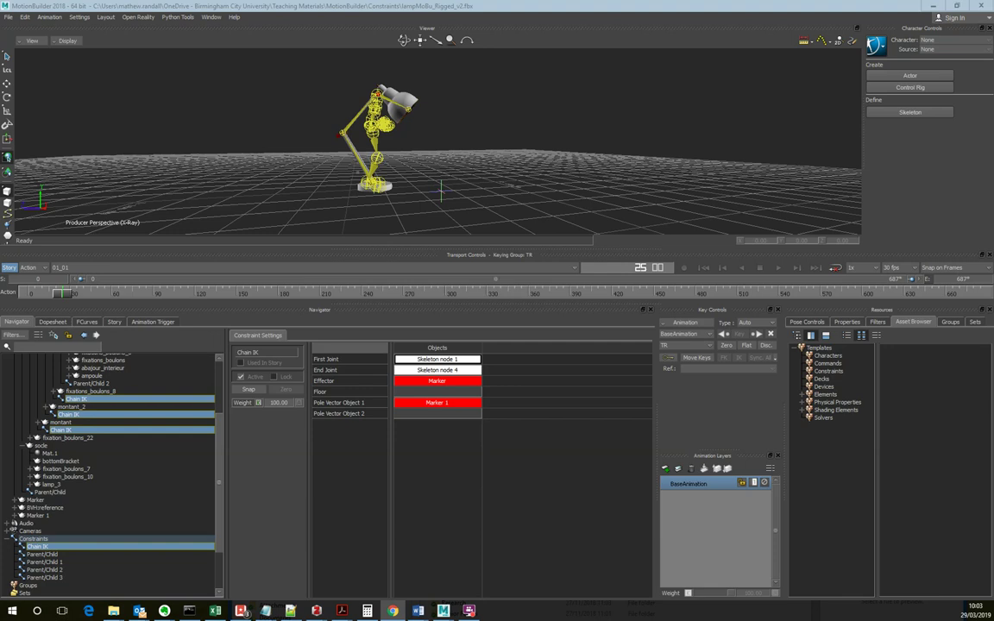
- Switch to the browser and open cgspeed's MotionBuilder-friendly BVH conversion page from the CMU motion capture database site
{"action": "key", "text": "super+Right"}
{"action": "key", "text": "super+Up"}
{"action": "key", "text": "super+Up"}
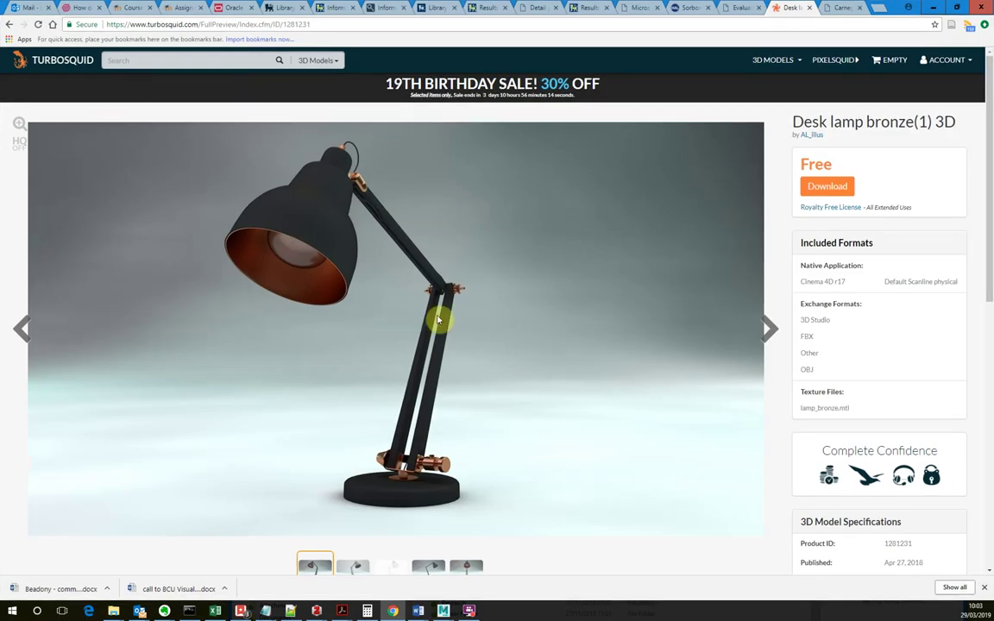
{"action": "left_click", "coordinate": [842, 8]}
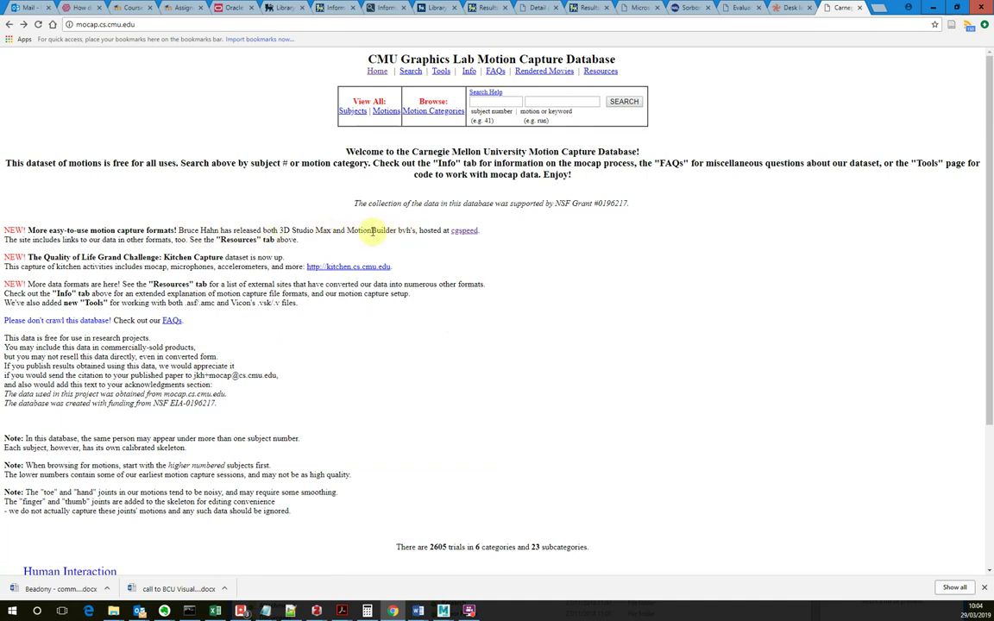
{"action": "left_click", "coordinate": [467, 231]}
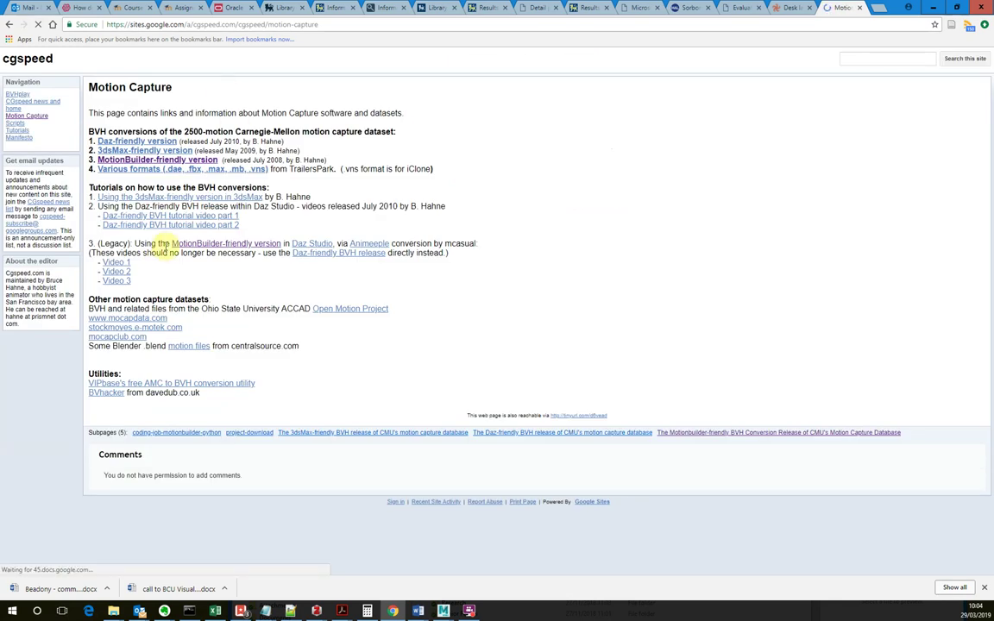
{"action": "left_click", "coordinate": [242, 246]}
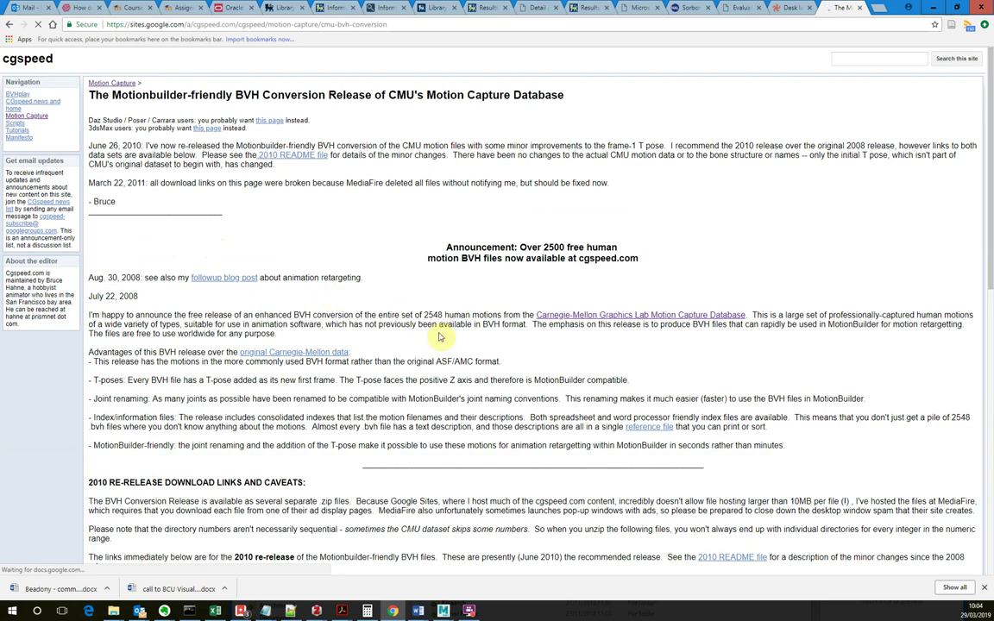
- Examine the zip download links and motion lists for the 2010 and 2008 MotionBuilder-friendly BVH releases
{"action": "scroll", "coordinate": [387, 282], "scroll_direction": "down", "scroll_amount": 8}
{"action": "scroll", "coordinate": [389, 282], "scroll_direction": "up", "scroll_amount": 4}
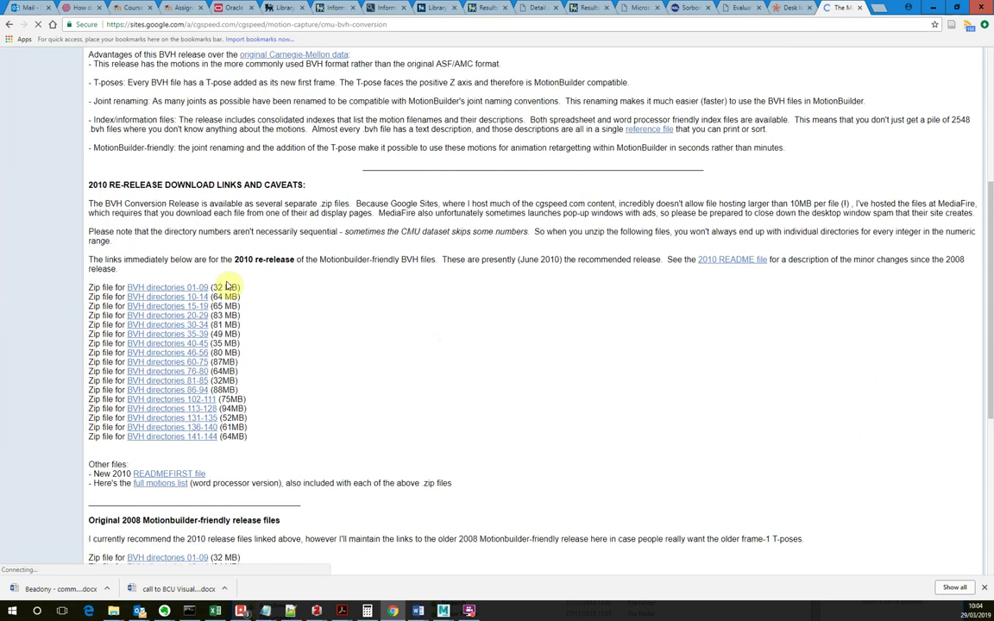
{"action": "scroll", "coordinate": [176, 409], "scroll_direction": "down", "scroll_amount": 2}
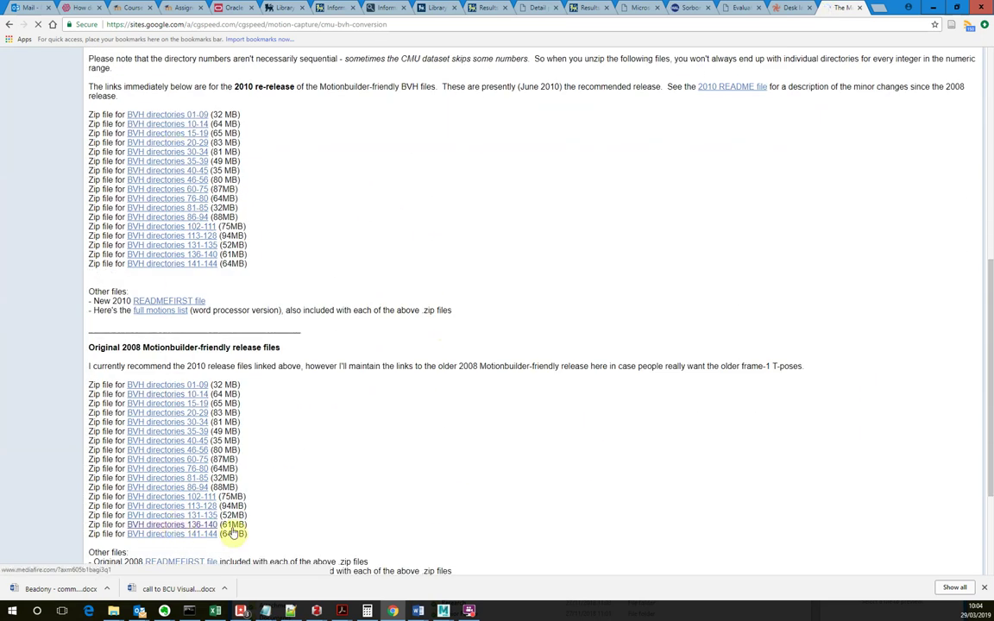
{"action": "scroll", "coordinate": [258, 285], "scroll_direction": "down", "scroll_amount": 1}
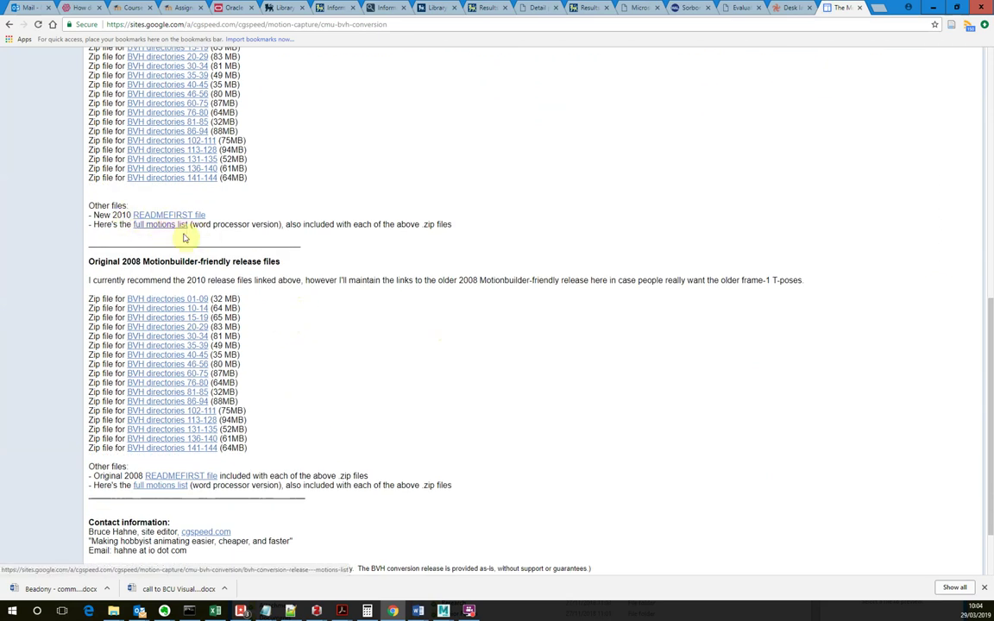
{"action": "scroll", "coordinate": [207, 207], "scroll_direction": "up", "scroll_amount": 2}
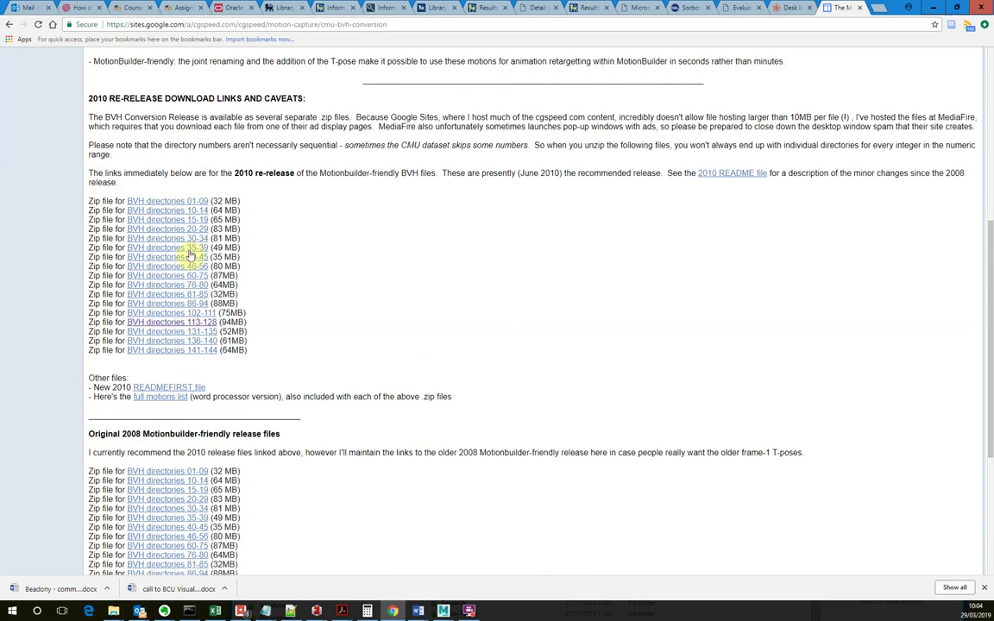
{"action": "scroll", "coordinate": [307, 336], "scroll_direction": "down", "scroll_amount": 2}
{"action": "scroll", "coordinate": [317, 347], "scroll_direction": "up", "scroll_amount": 2}
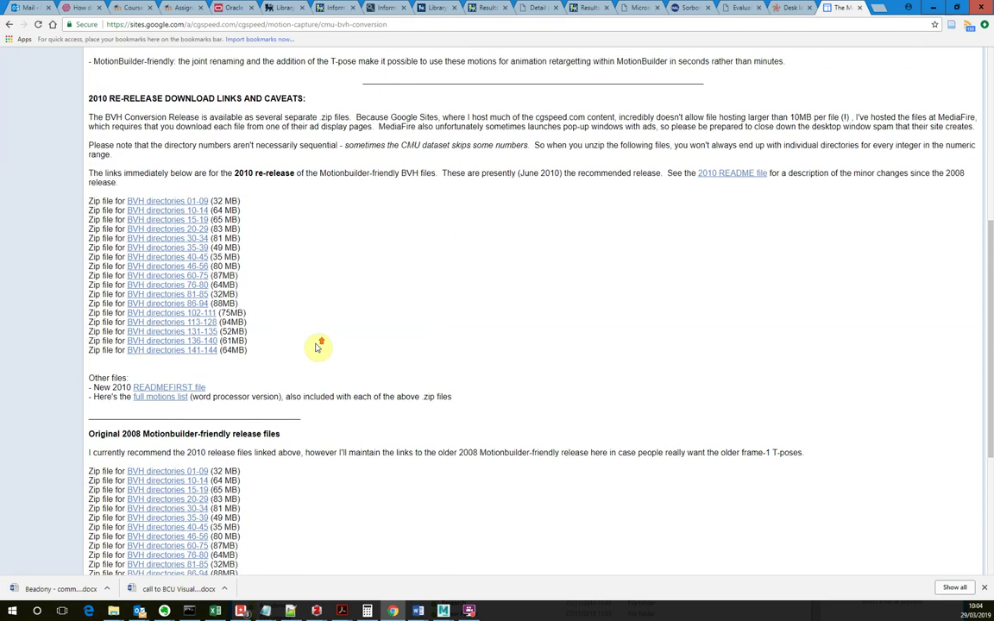
{"action": "scroll", "coordinate": [316, 348], "scroll_direction": "up", "scroll_amount": 4}
{"action": "scroll", "coordinate": [316, 349], "scroll_direction": "down", "scroll_amount": 5}
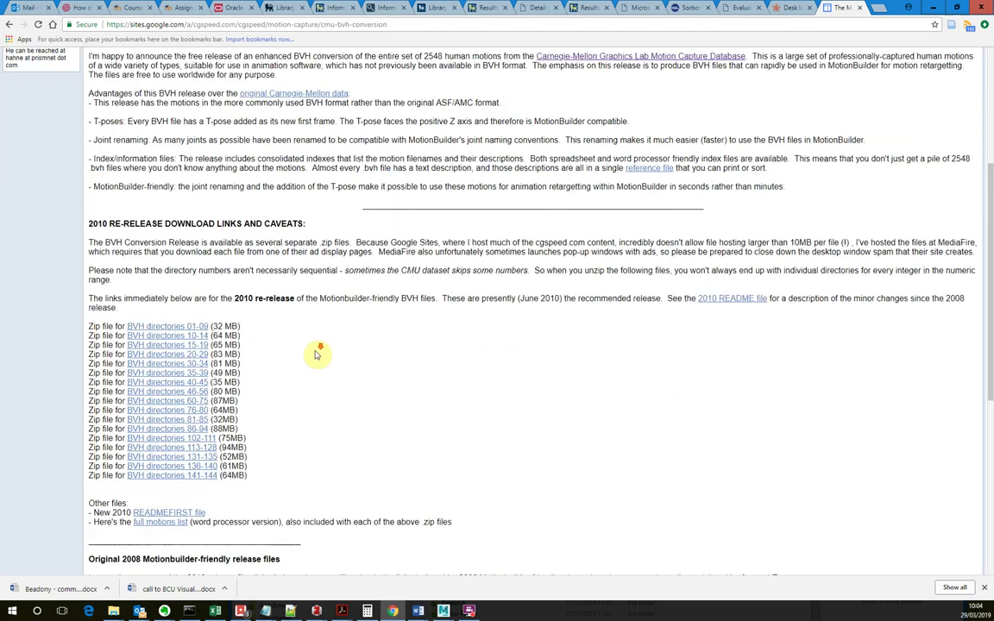
{"action": "scroll", "coordinate": [317, 351], "scroll_direction": "down", "scroll_amount": 2}
{"action": "scroll", "coordinate": [317, 353], "scroll_direction": "up", "scroll_amount": 1}
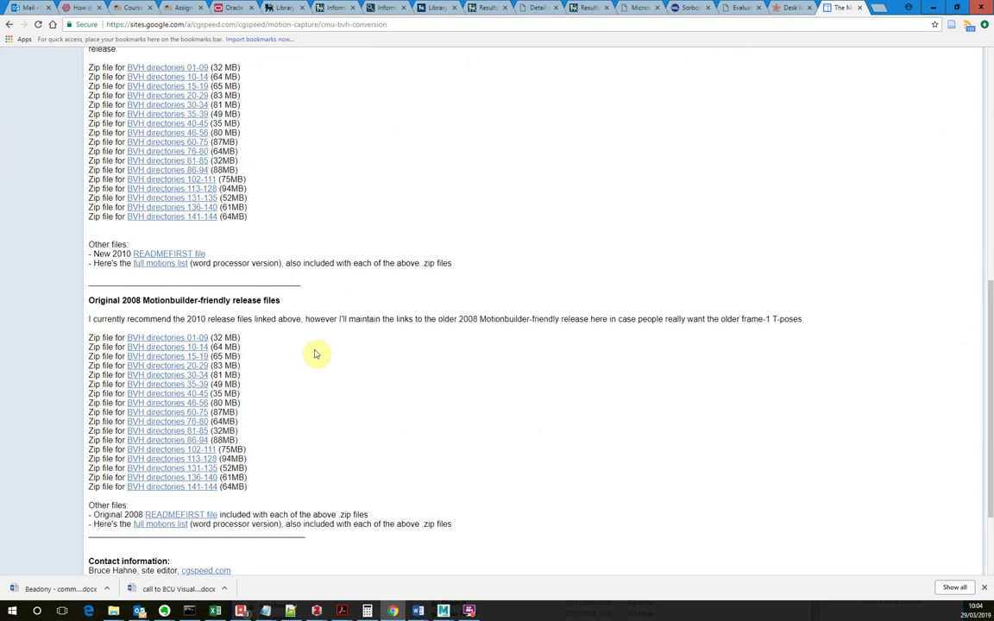
- Switch to the finished lamp rig scene in MotionBuilder, play its animation from the start and enlarge the viewer
{"action": "mouse_move", "coordinate": [443, 611]}
{"action": "left_click", "coordinate": [483, 548]}
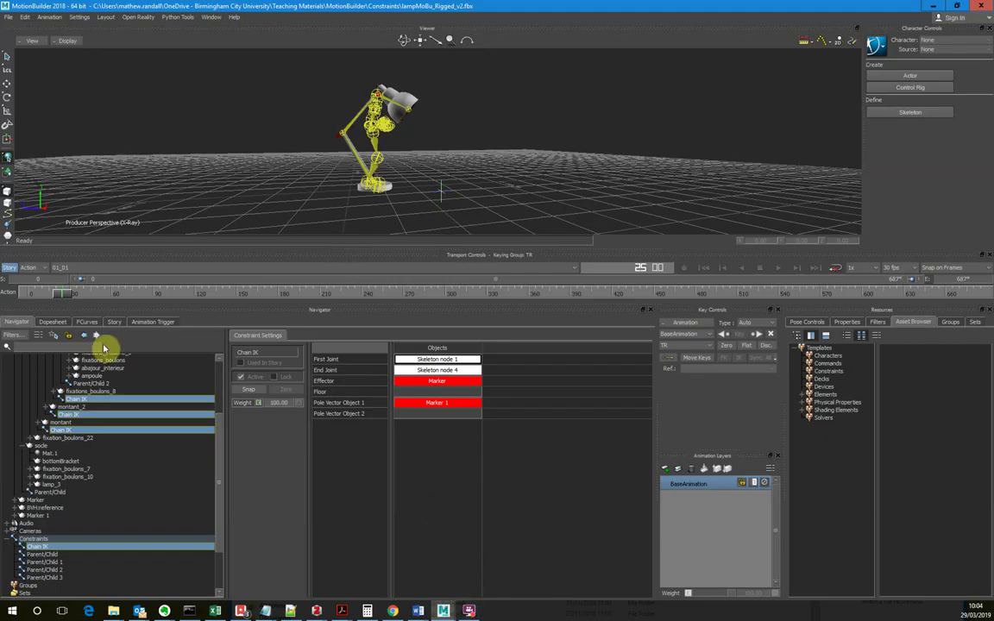
{"action": "left_click_drag", "start_coordinate": [63, 294], "coordinate": [29, 294]}
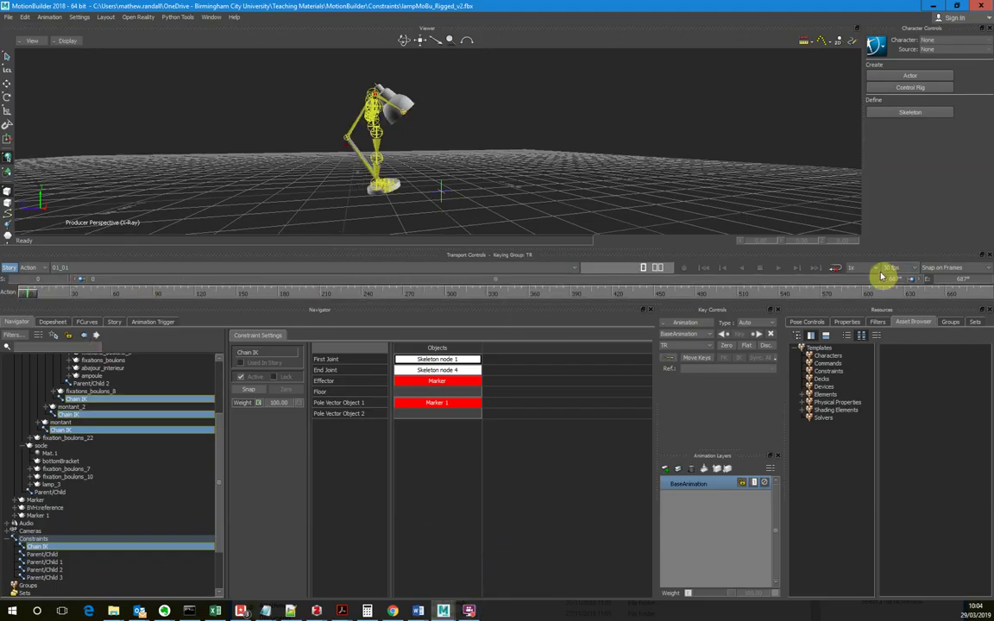
{"action": "left_click", "coordinate": [780, 267]}
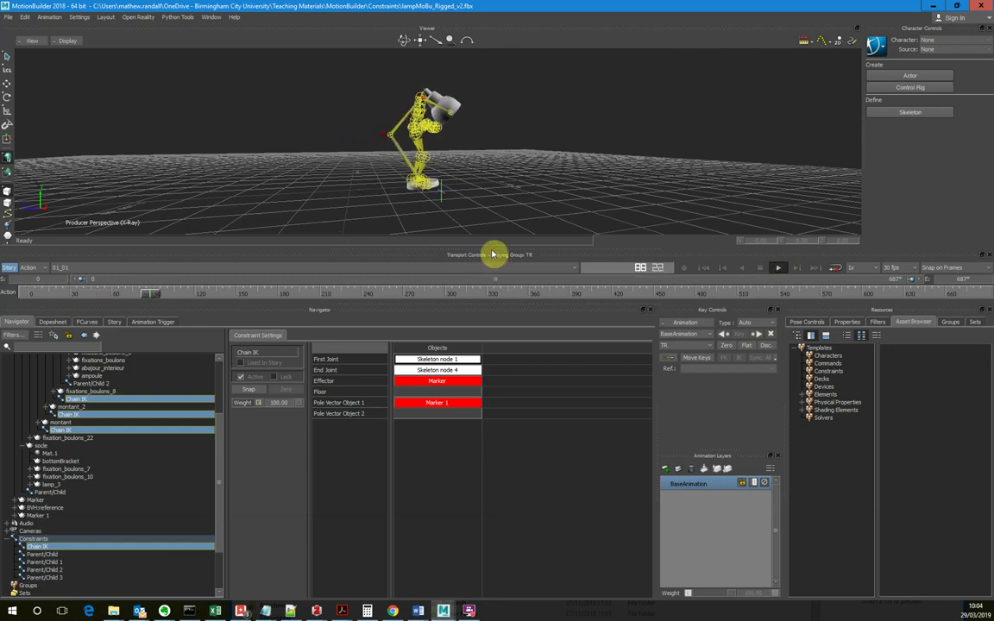
{"action": "left_click_drag", "start_coordinate": [494, 249], "coordinate": [513, 393]}
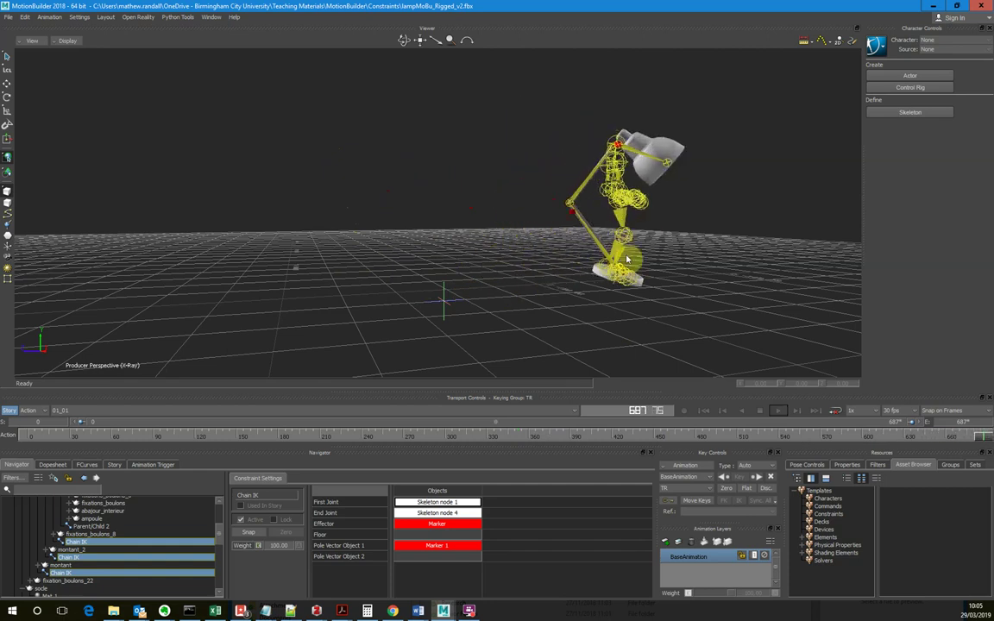
- Rewind the lamp animation to the start and play it with the viewer showing models only
{"action": "left_click_drag", "start_coordinate": [863, 438], "coordinate": [18, 428]}
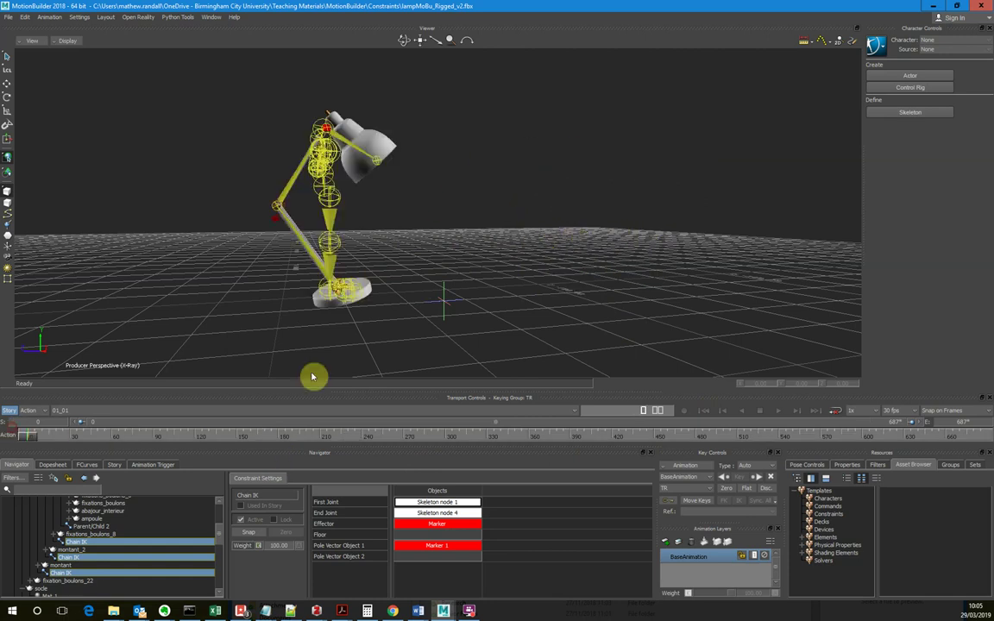
{"action": "left_click", "coordinate": [58, 43]}
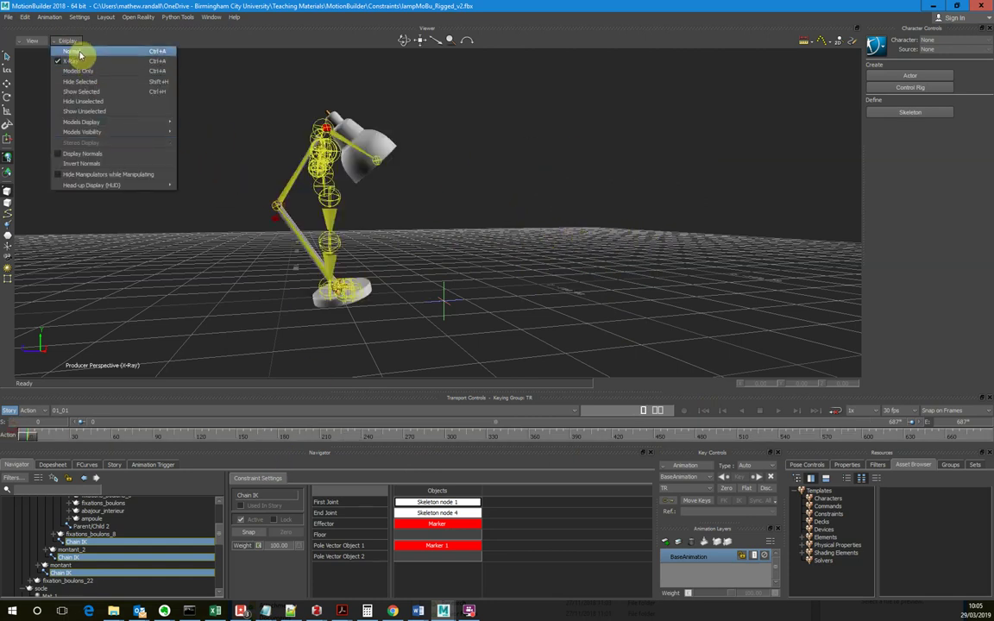
{"action": "left_click", "coordinate": [82, 56]}
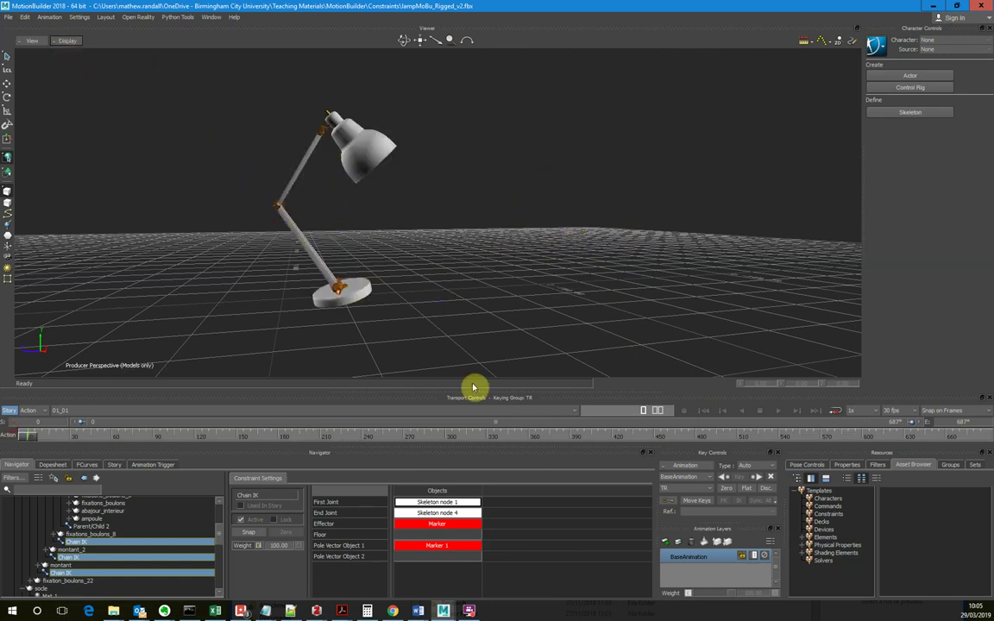
{"action": "left_click", "coordinate": [777, 413]}
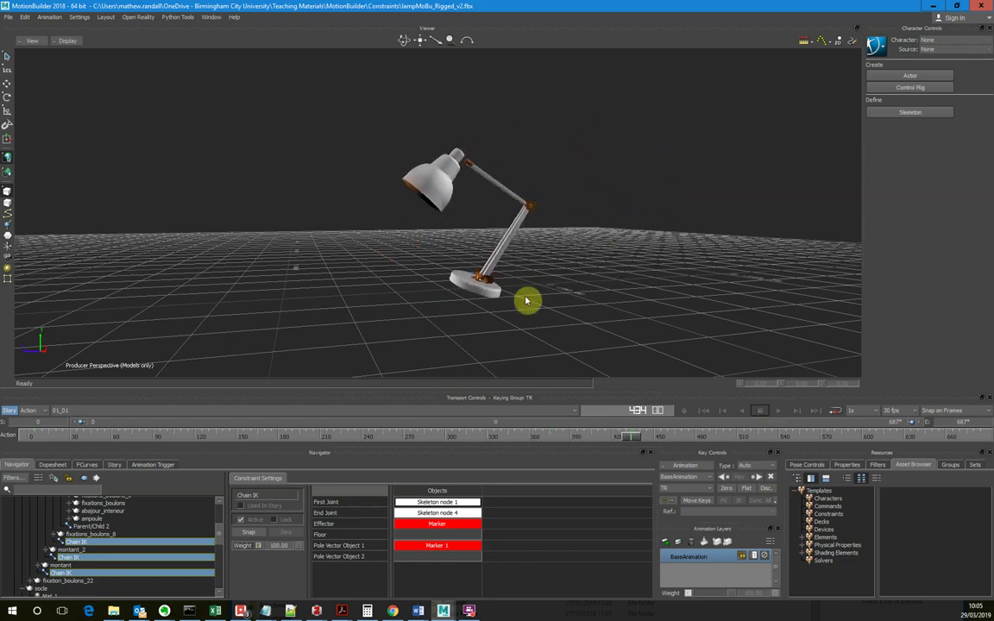
- Switch to the tutorial start scene (Rigged_tut_start.fbx) and enlarge its viewer around the lamp and BVH skeleton
{"action": "left_click", "coordinate": [443, 611]}
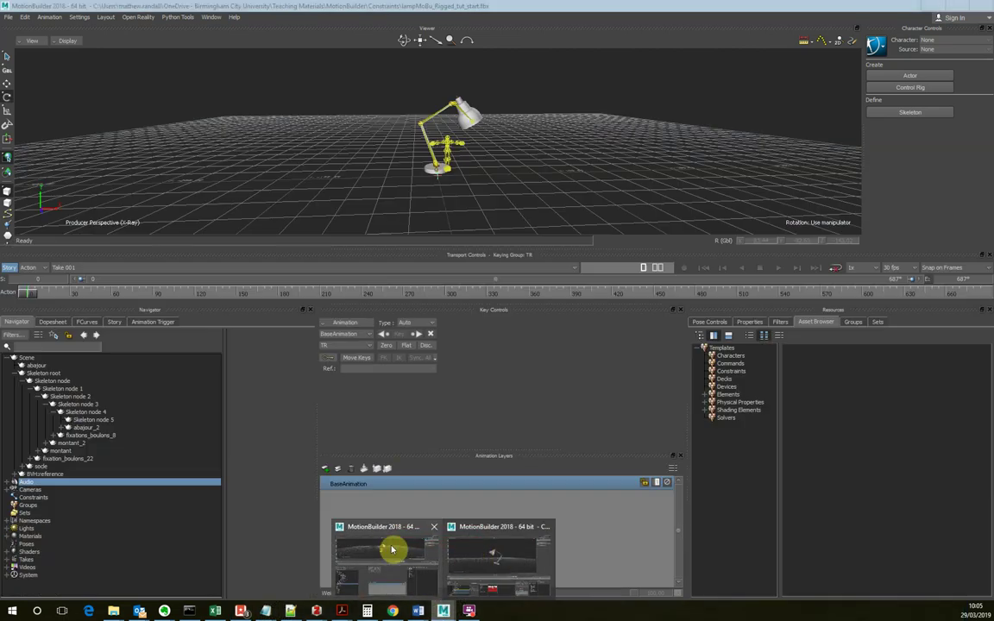
{"action": "left_click", "coordinate": [392, 552]}
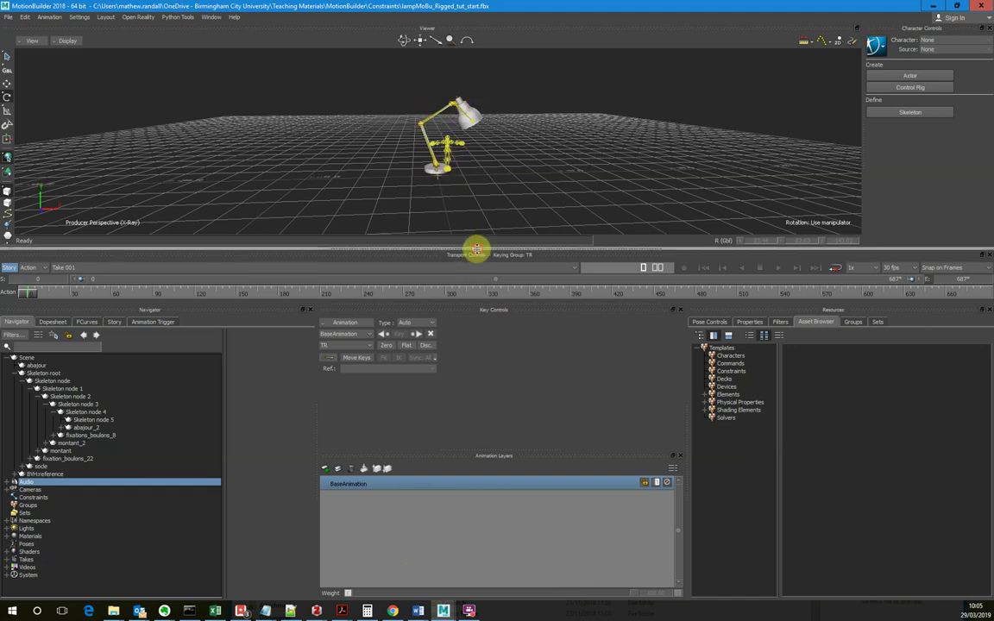
{"action": "left_click_drag", "start_coordinate": [476, 250], "coordinate": [488, 423]}
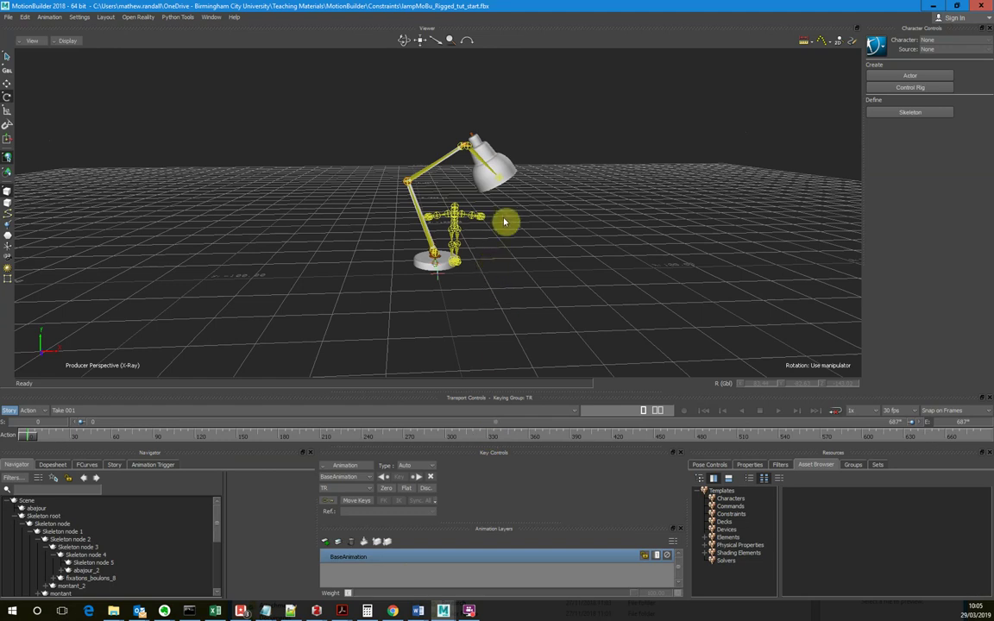
{"action": "scroll", "coordinate": [499, 254], "scroll_direction": "up", "scroll_amount": 5}
{"action": "scroll", "coordinate": [524, 271], "scroll_direction": "down", "scroll_amount": 2}
{"action": "left_click_drag", "start_coordinate": [517, 265], "coordinate": [513, 250], "text": "ctrl+shift"}
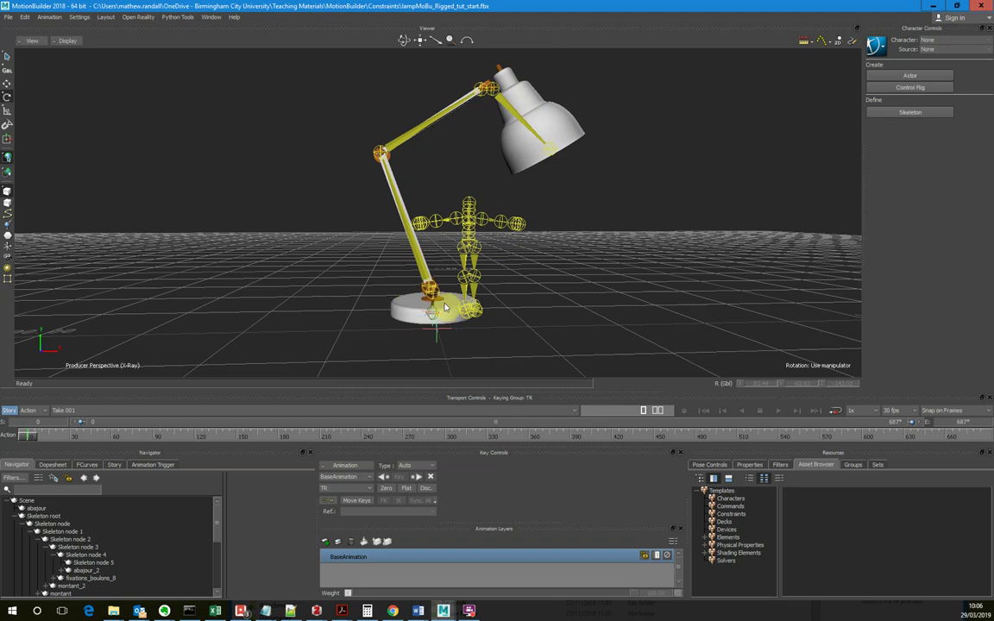
- Inspect the bolt pieces on the lamp base by selecting fixation_boulons_19 and fixation_boulons_10
{"action": "scroll", "coordinate": [440, 317], "scroll_direction": "up", "scroll_amount": 3}
{"action": "scroll", "coordinate": [444, 336], "scroll_direction": "down", "scroll_amount": 2}
{"action": "left_click_drag", "start_coordinate": [443, 350], "coordinate": [417, 281], "text": "ctrl+shift"}
{"action": "left_click", "coordinate": [489, 278]}
{"action": "left_click", "coordinate": [418, 280]}
{"action": "left_click", "coordinate": [407, 267]}
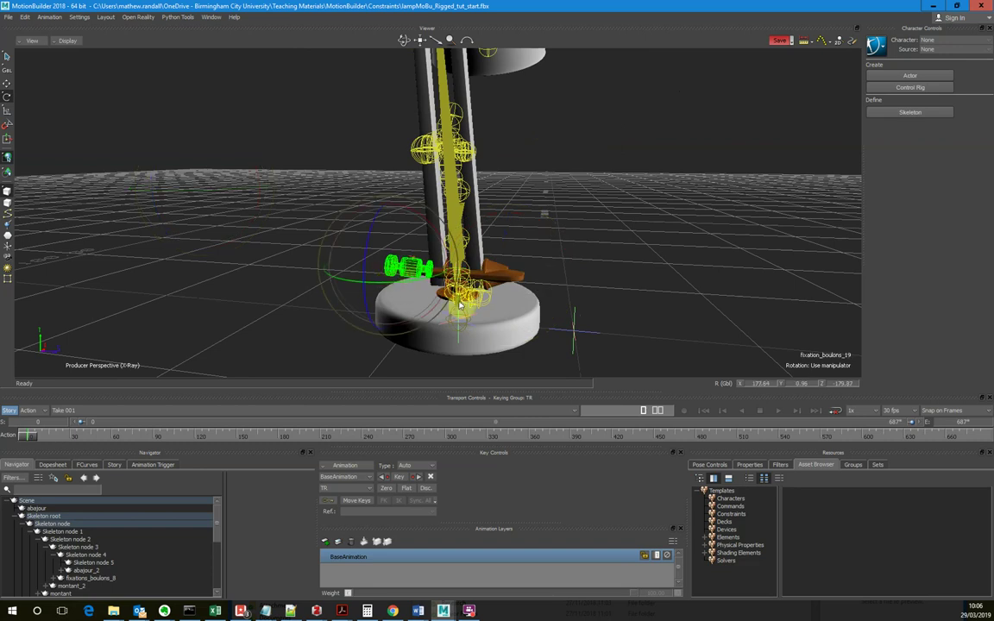
{"action": "left_click", "coordinate": [449, 293]}
{"action": "left_click_drag", "start_coordinate": [472, 284], "coordinate": [443, 270], "text": "alt"}
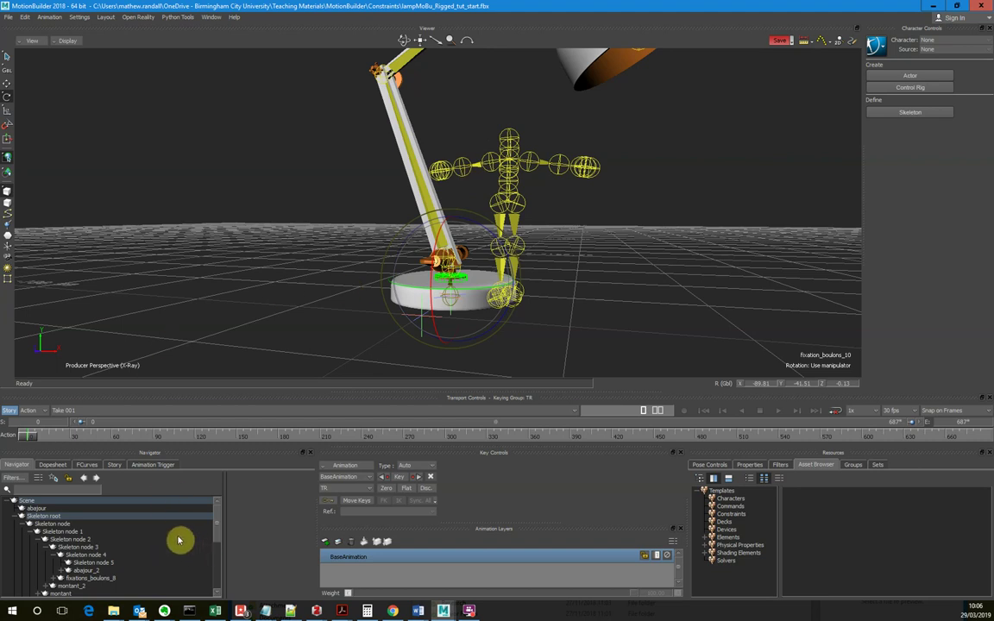
- Identify the lamp's main parts by selecting the base, the abajour_2 shade and the montant arm in turn
{"action": "scroll", "coordinate": [179, 541], "scroll_direction": "down", "scroll_amount": 1}
{"action": "scroll", "coordinate": [179, 540], "scroll_direction": "down", "scroll_amount": 1}
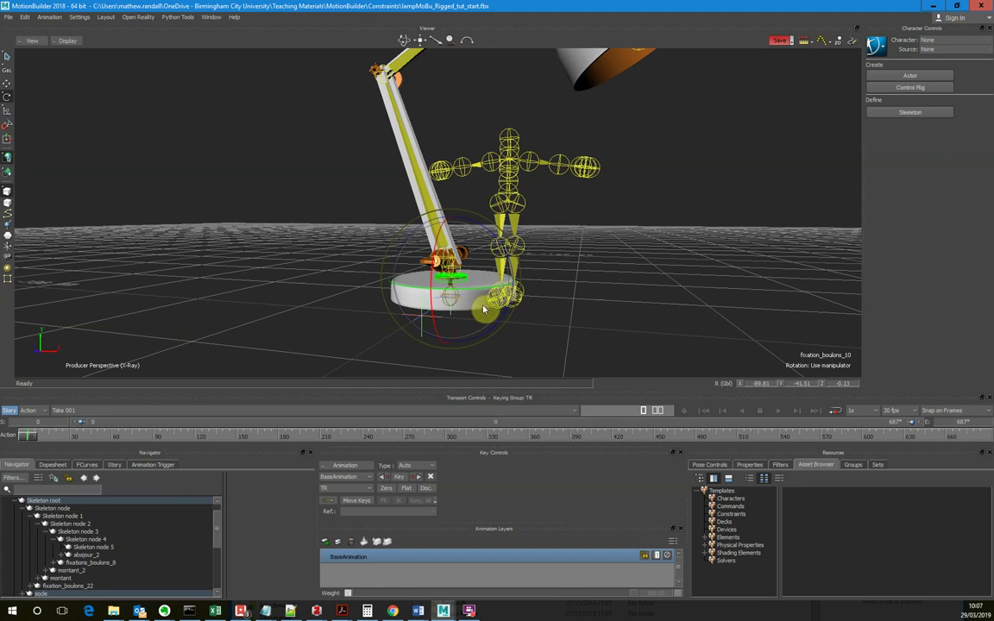
{"action": "left_click", "coordinate": [421, 276]}
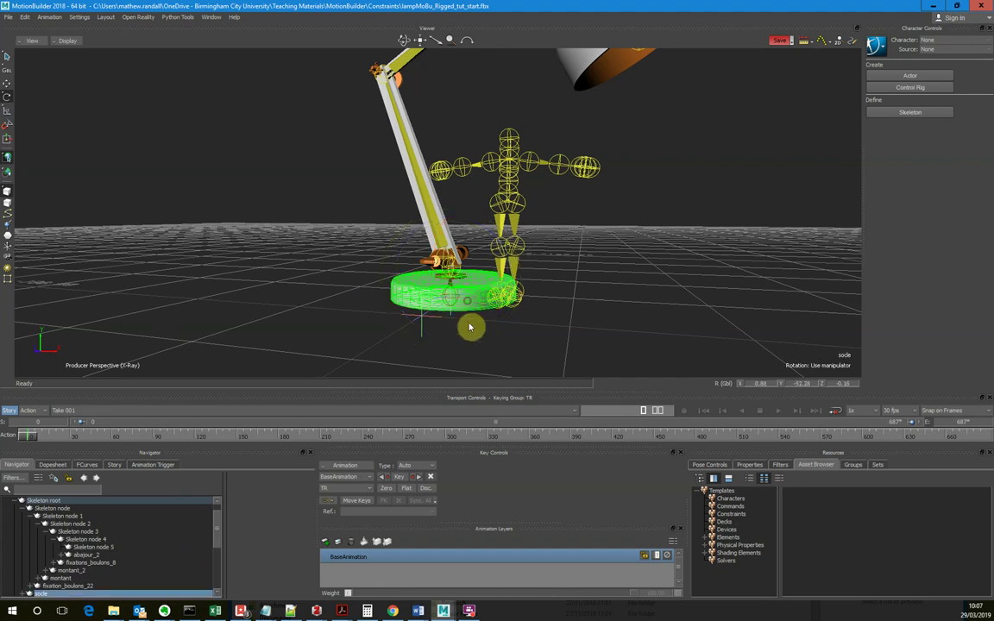
{"action": "left_click", "coordinate": [86, 555]}
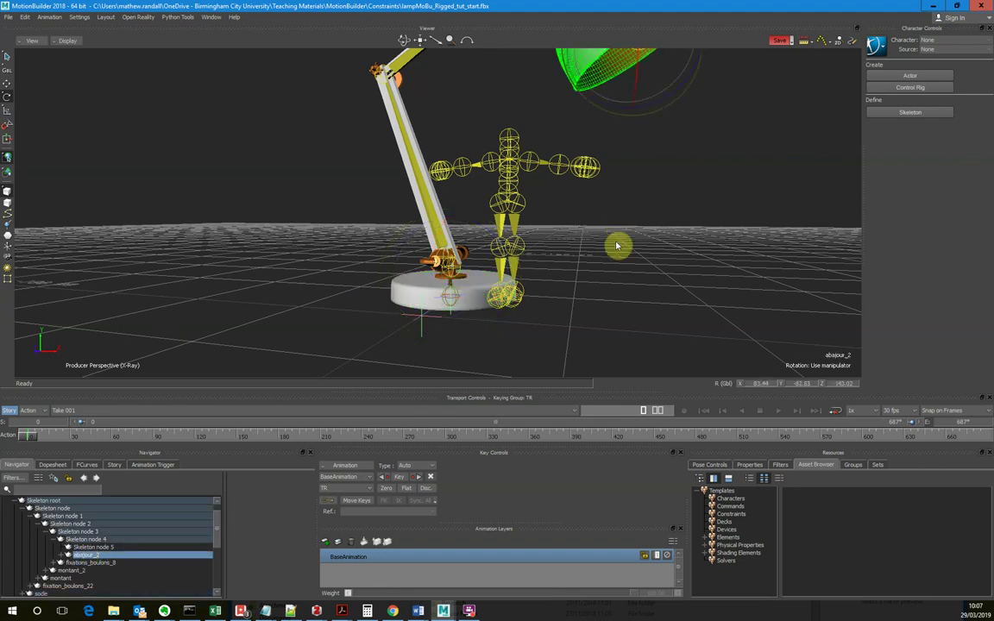
{"action": "scroll", "coordinate": [129, 569], "scroll_direction": "down", "scroll_amount": 1}
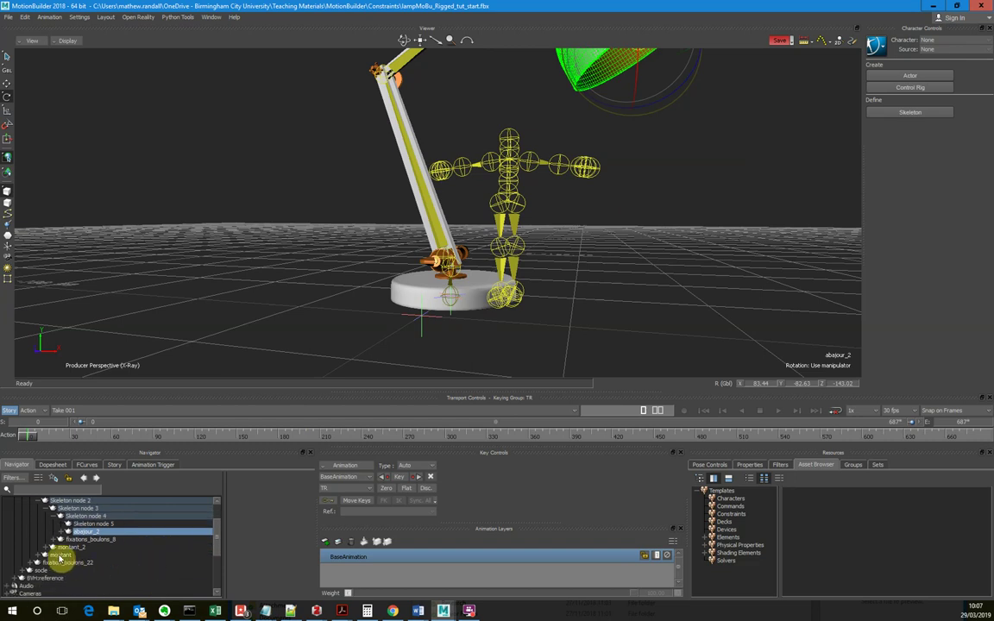
{"action": "left_click", "coordinate": [60, 555]}
{"action": "left_click_drag", "start_coordinate": [309, 154], "coordinate": [416, 148], "text": "ctrl+shift"}
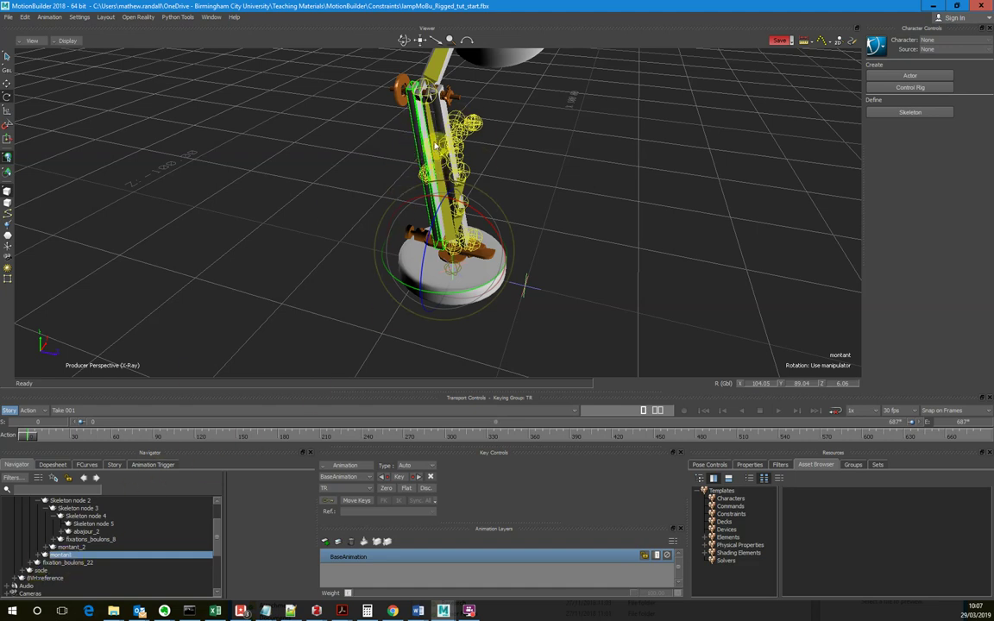
- Expand the montant hierarchy and select its child parts one by one, from fixation_boulons_42 down to fixation_boulons_30, to locate them on the lamp
{"action": "left_click", "coordinate": [39, 555]}
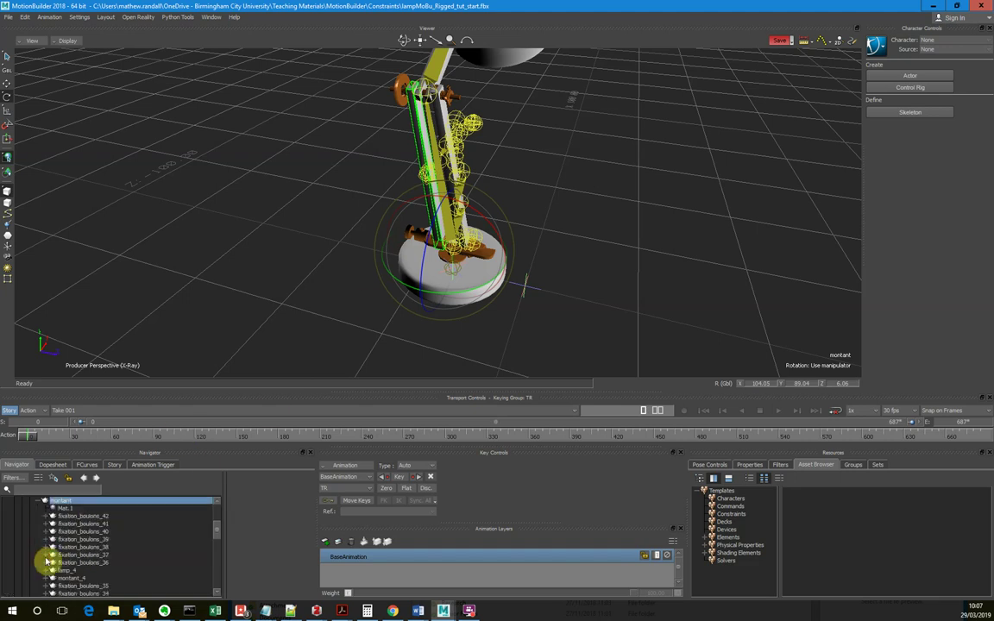
{"action": "left_click", "coordinate": [82, 516]}
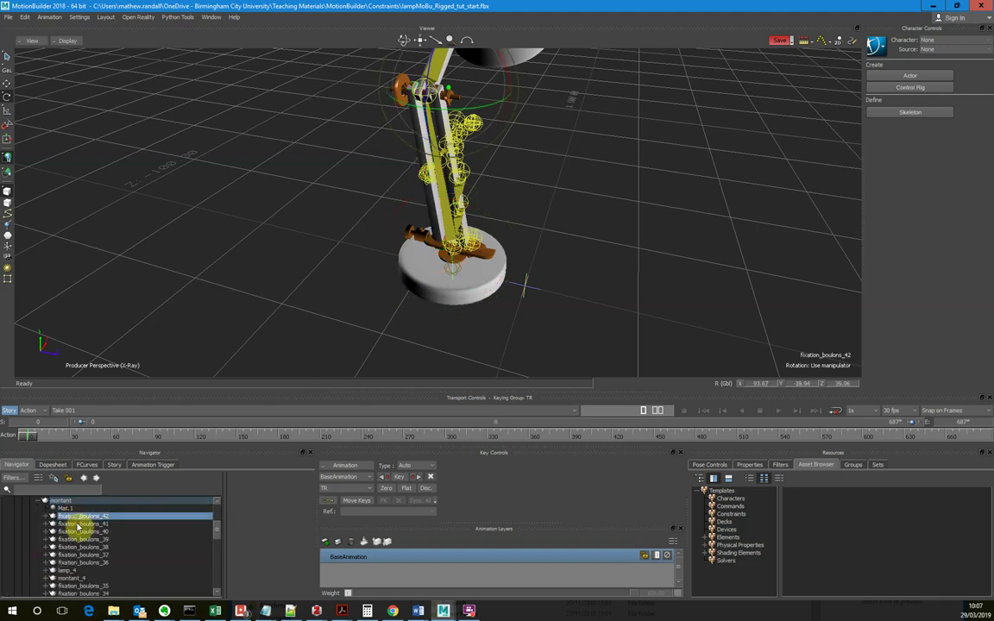
{"action": "left_click", "coordinate": [86, 532]}
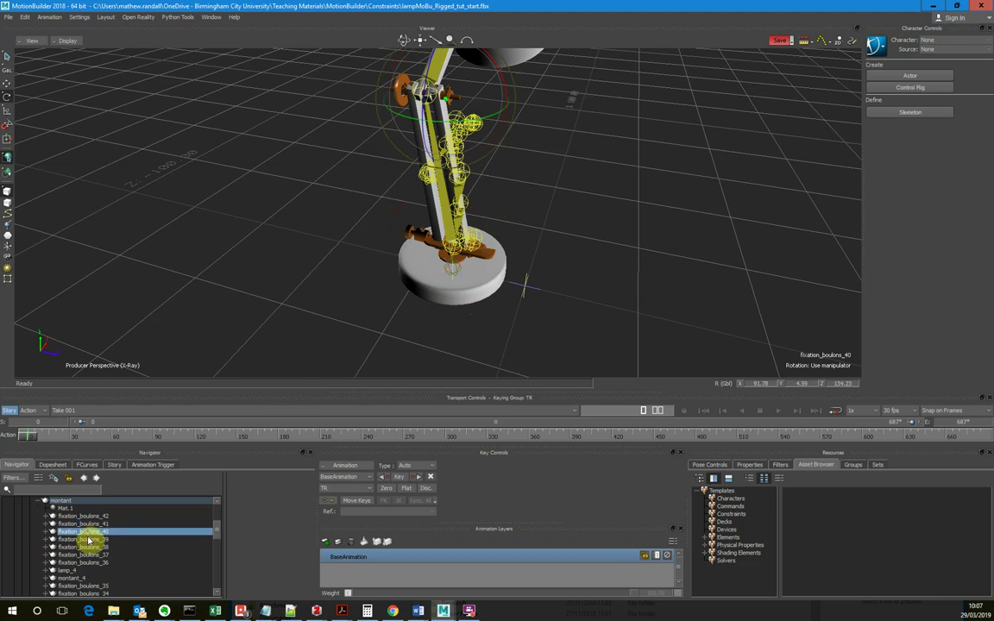
{"action": "left_click", "coordinate": [90, 546]}
{"action": "left_click", "coordinate": [94, 555]}
{"action": "left_click", "coordinate": [92, 562]}
{"action": "left_click", "coordinate": [68, 571]}
{"action": "left_click", "coordinate": [70, 579]}
{"action": "left_click", "coordinate": [78, 586]}
{"action": "scroll", "coordinate": [98, 576], "scroll_direction": "down", "scroll_amount": 4}
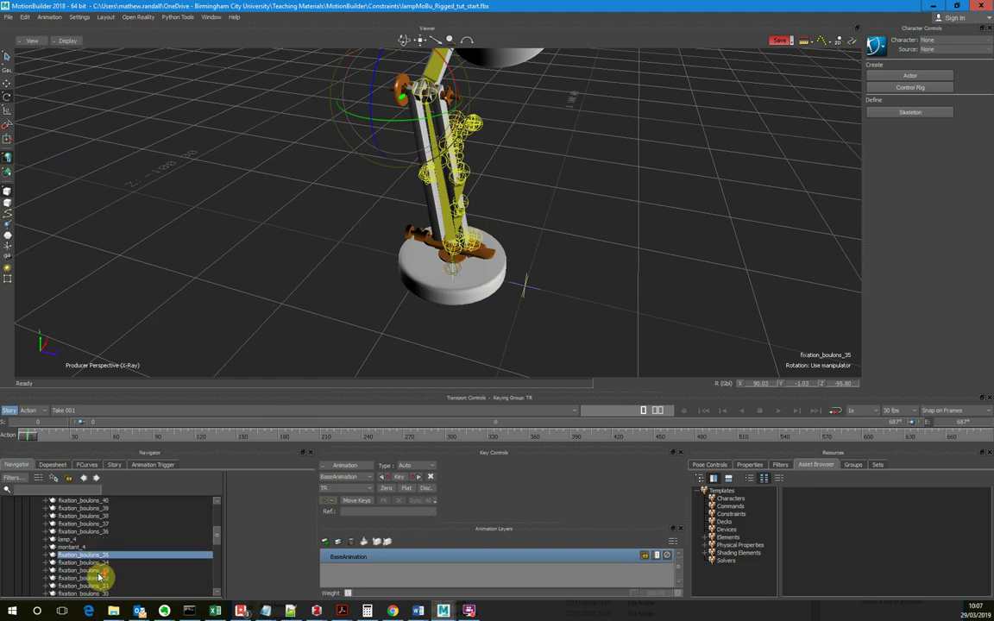
{"action": "left_click", "coordinate": [91, 572]}
{"action": "left_click", "coordinate": [89, 579]}
{"action": "scroll", "coordinate": [94, 584], "scroll_direction": "down", "scroll_amount": 1}
{"action": "left_click", "coordinate": [94, 586]}
{"action": "scroll", "coordinate": [93, 574], "scroll_direction": "down", "scroll_amount": 3}
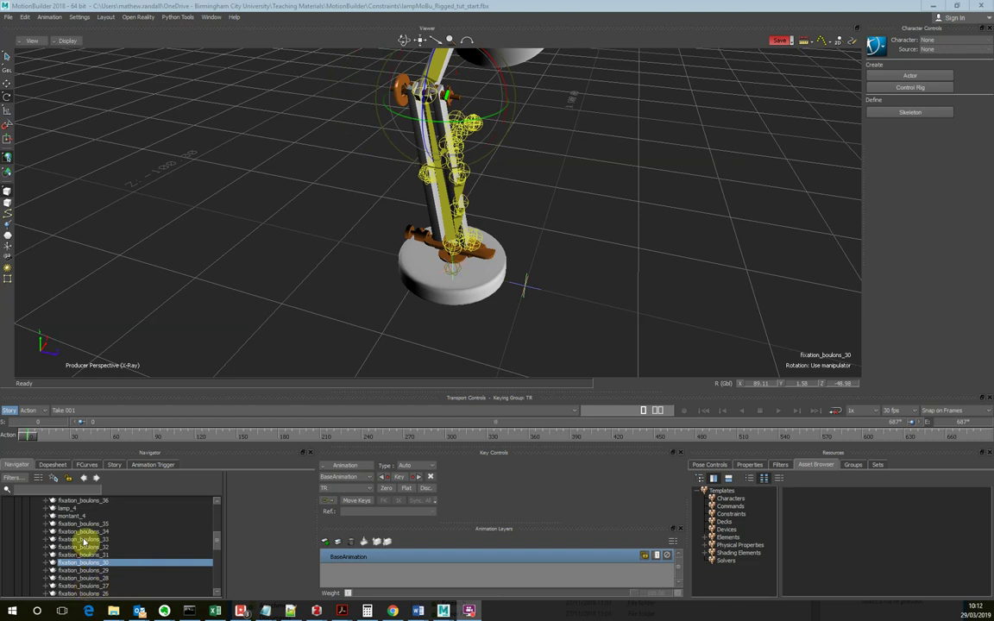
- Review the skeleton nodes in the scene hierarchy and collapse the montant branch
{"action": "scroll", "coordinate": [93, 557], "scroll_direction": "up", "scroll_amount": 10}
{"action": "scroll", "coordinate": [95, 553], "scroll_direction": "up", "scroll_amount": 1}
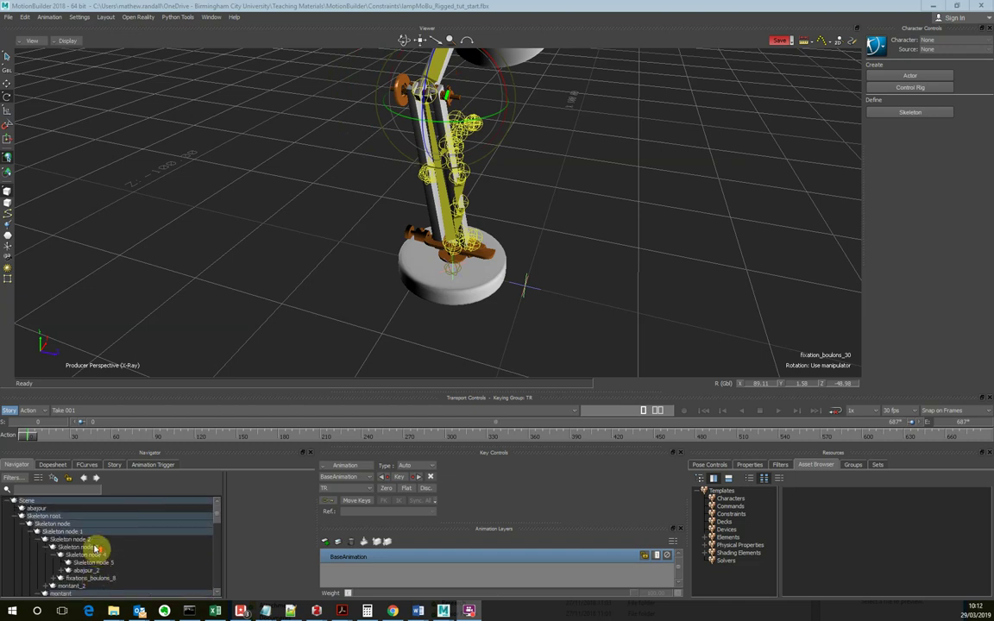
{"action": "scroll", "coordinate": [99, 550], "scroll_direction": "down", "scroll_amount": 1}
{"action": "scroll", "coordinate": [99, 551], "scroll_direction": "down", "scroll_amount": 1}
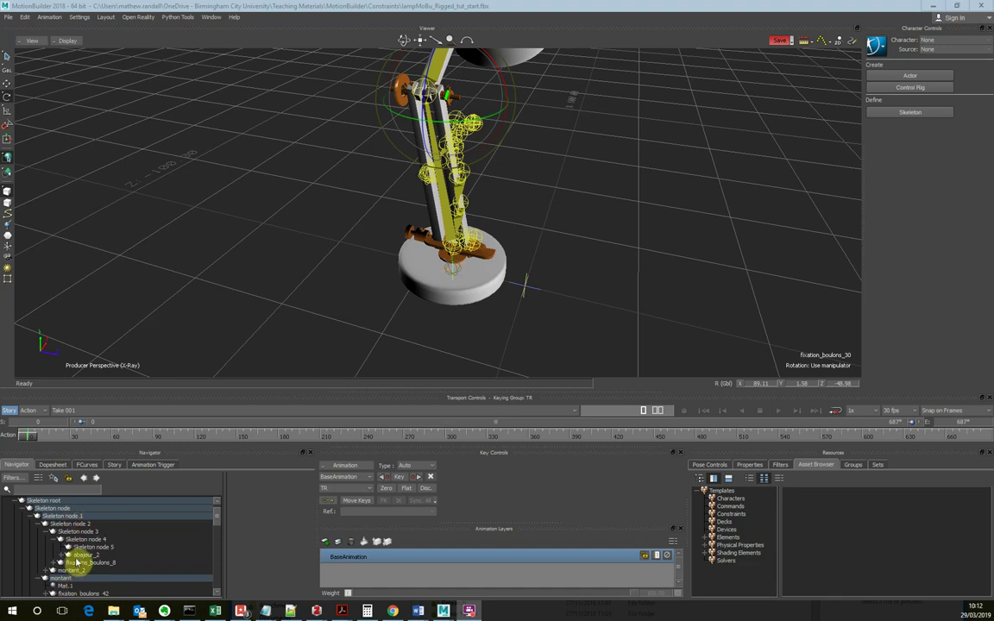
{"action": "scroll", "coordinate": [86, 544], "scroll_direction": "down", "scroll_amount": 3}
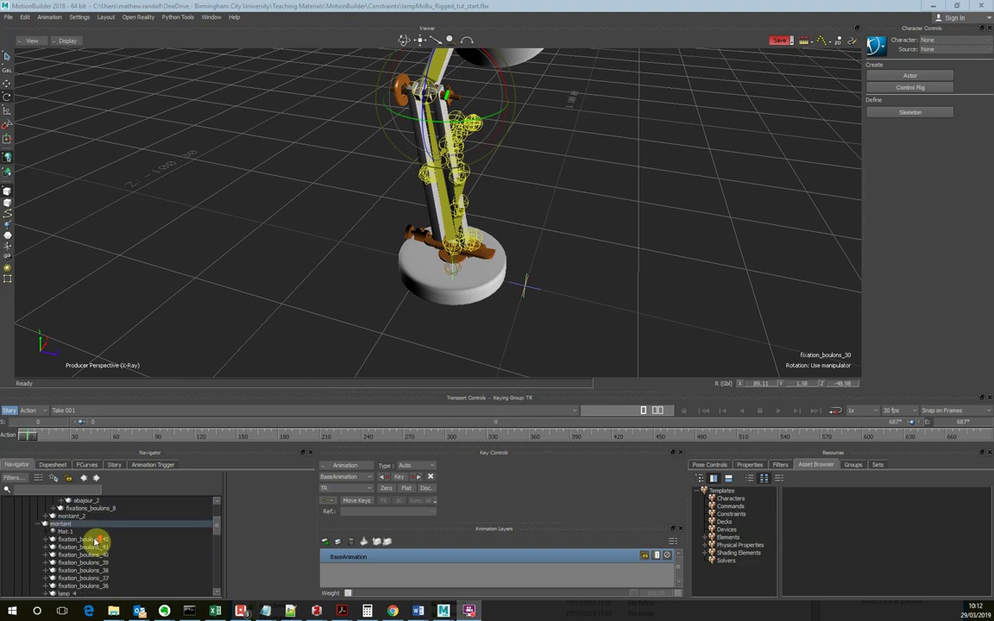
{"action": "scroll", "coordinate": [97, 542], "scroll_direction": "up", "scroll_amount": 2}
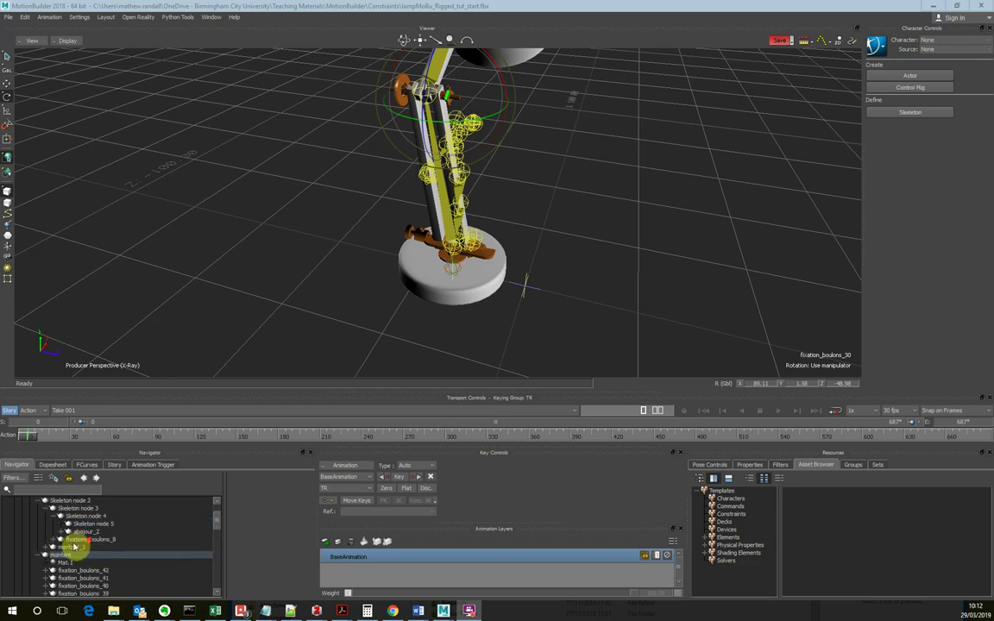
{"action": "scroll", "coordinate": [70, 559], "scroll_direction": "up", "scroll_amount": 1}
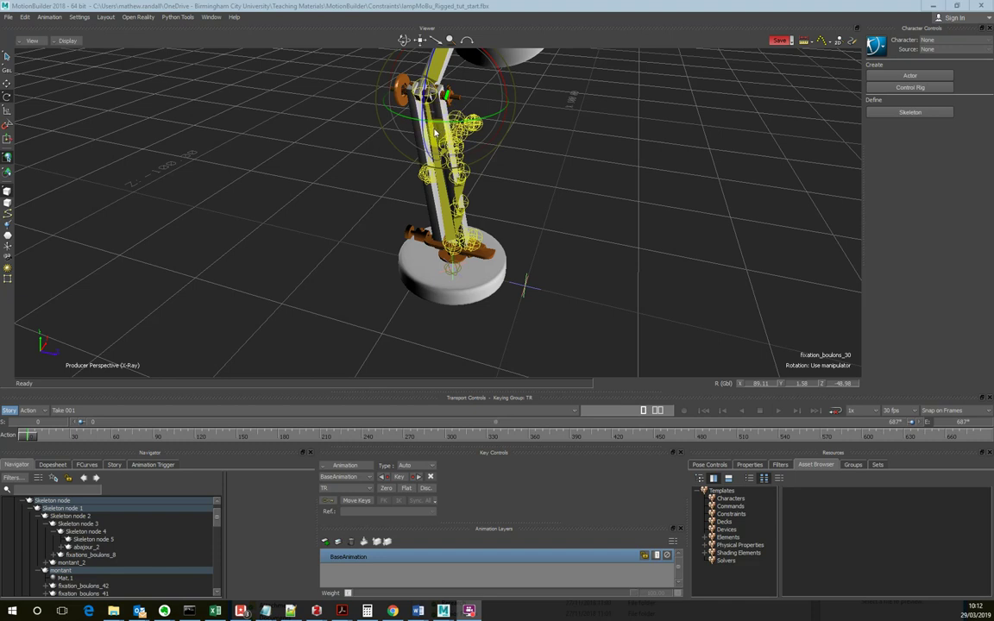
{"action": "left_click", "coordinate": [467, 181]}
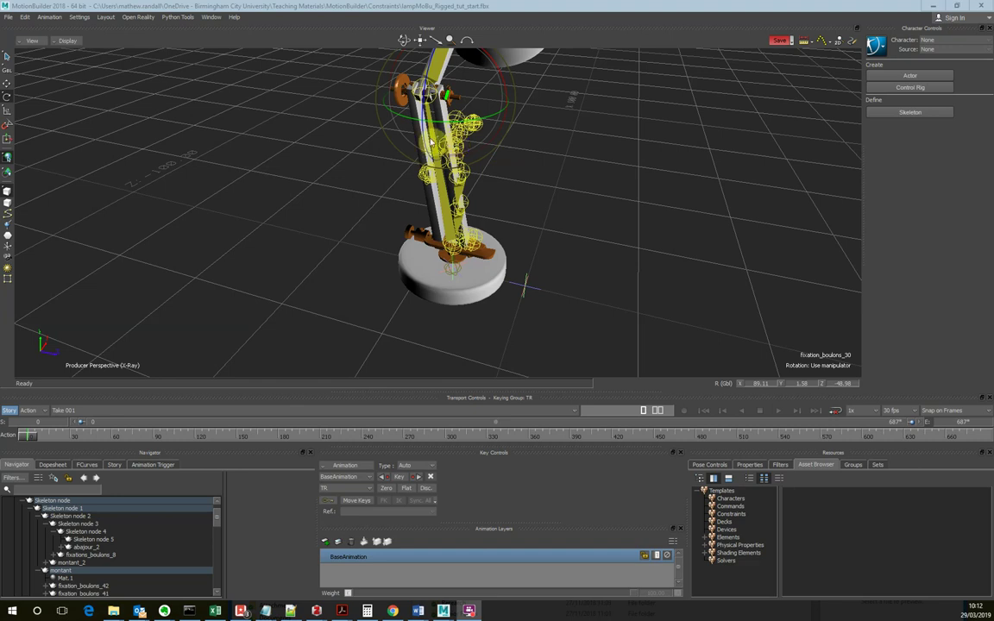
{"action": "left_click", "coordinate": [44, 571]}
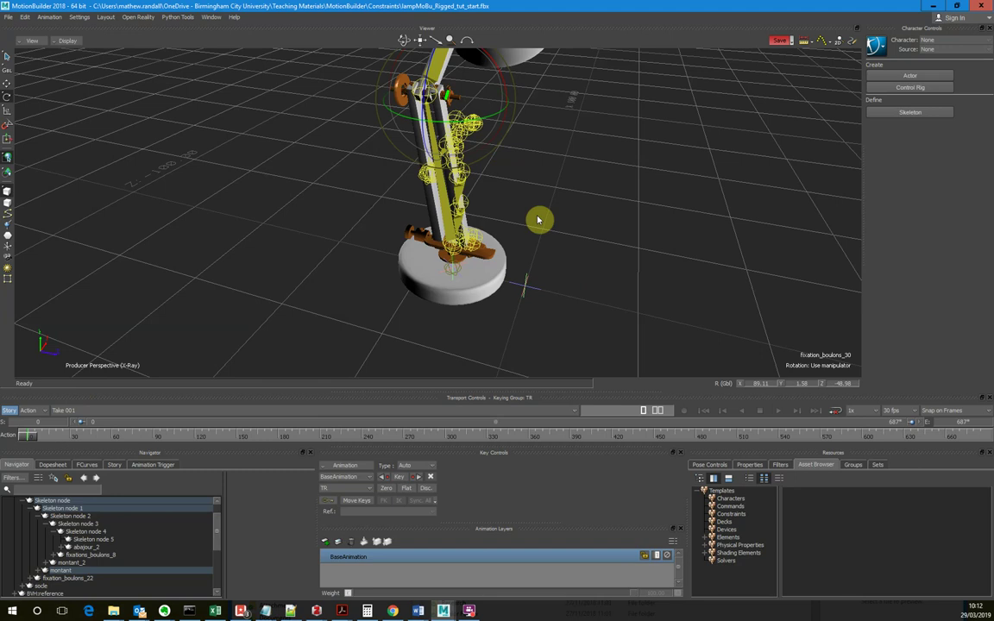
- Test the upper arm joint by slightly rotating Skeleton node 2, and undo the rotation
{"action": "left_click_drag", "start_coordinate": [561, 224], "coordinate": [447, 164], "text": "ctrl+shift"}
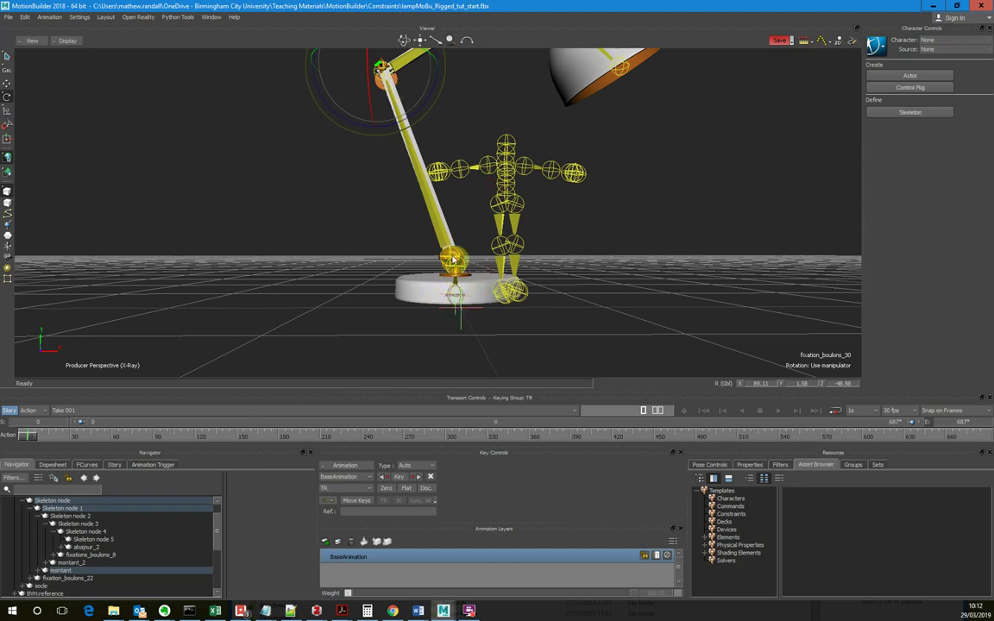
{"action": "left_click_drag", "start_coordinate": [466, 244], "coordinate": [406, 270], "text": "ctrl+shift"}
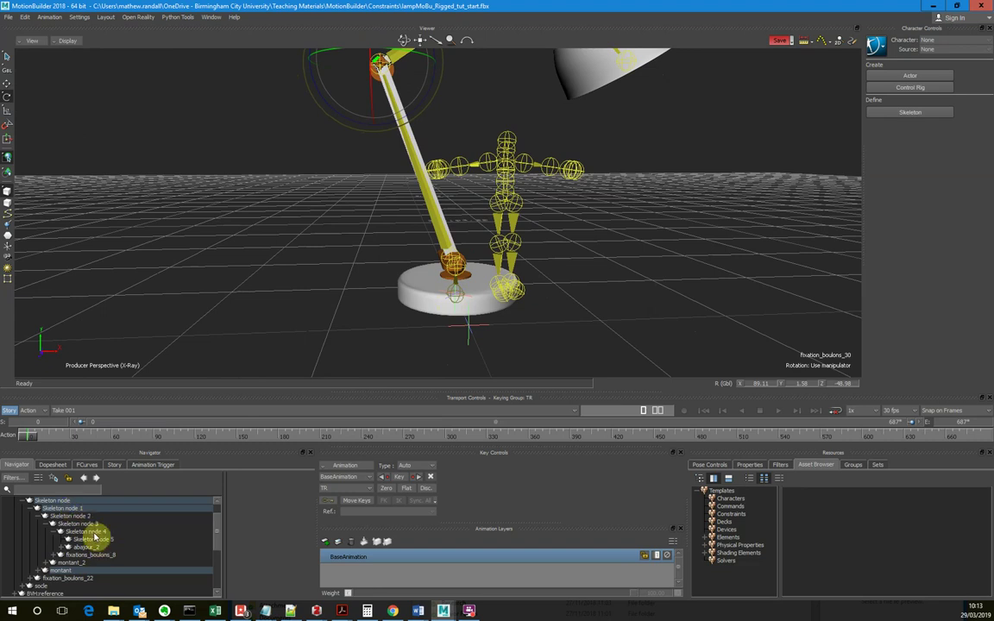
{"action": "left_click_drag", "start_coordinate": [519, 246], "coordinate": [573, 231], "text": "ctrl+shift"}
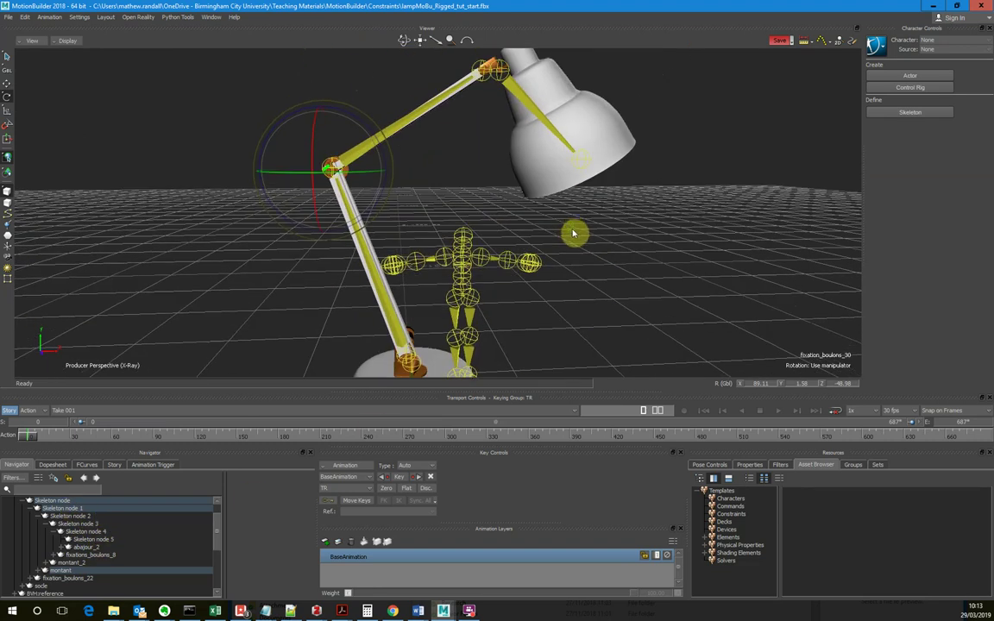
{"action": "left_click", "coordinate": [73, 516]}
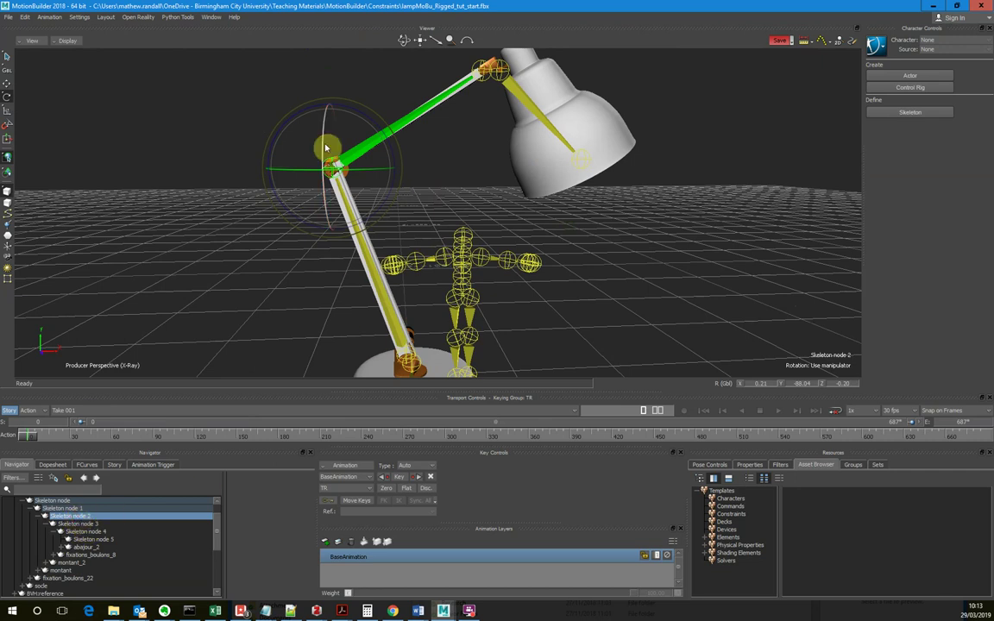
{"action": "left_click_drag", "start_coordinate": [304, 100], "coordinate": [318, 136]}
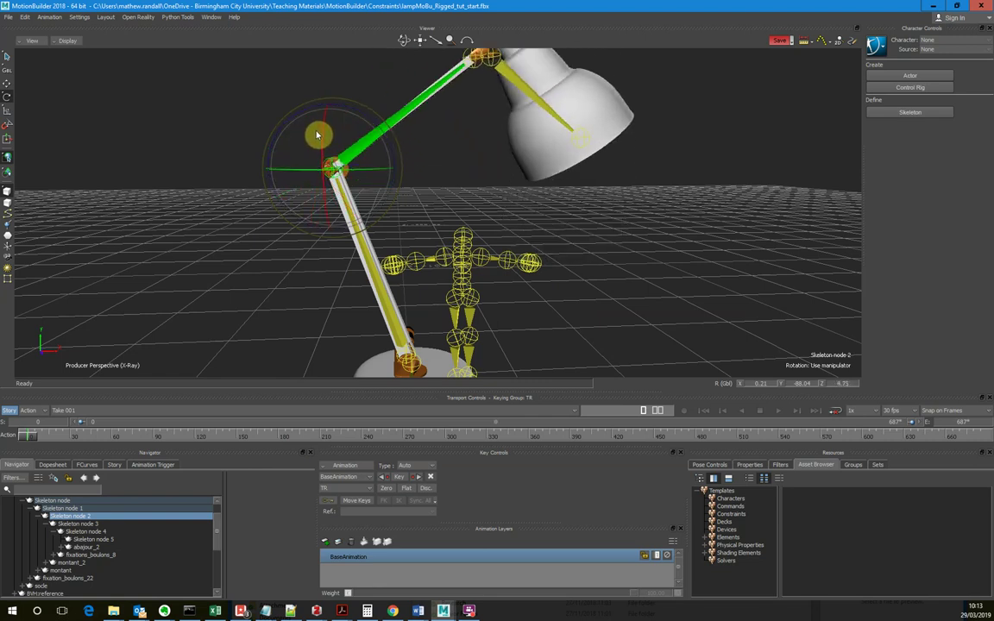
{"action": "key", "text": "ctrl+z"}
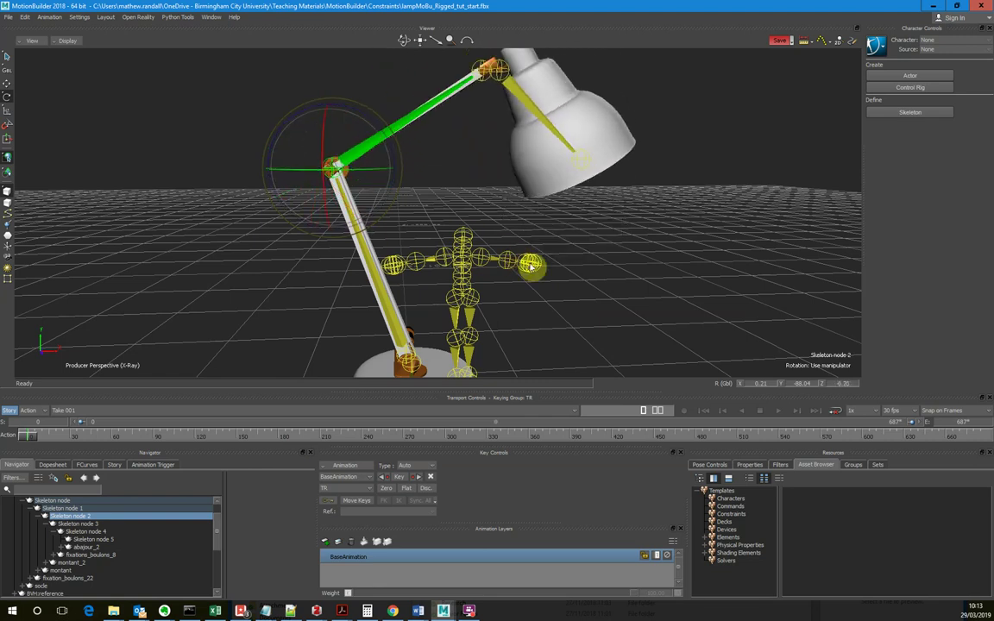
- Add a Chain IK constraint to the scene and widen the Navigator to expose the constraint's object slots
{"action": "left_click_drag", "start_coordinate": [556, 285], "coordinate": [499, 322], "text": "ctrl"}
{"action": "scroll", "coordinate": [487, 293], "scroll_direction": "up", "scroll_amount": 3}
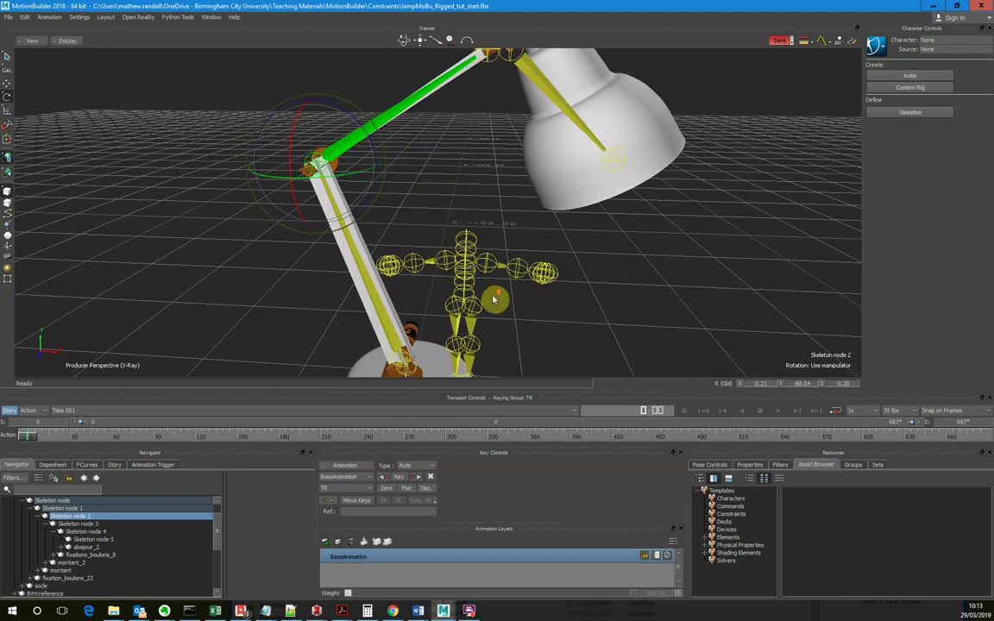
{"action": "scroll", "coordinate": [493, 301], "scroll_direction": "down", "scroll_amount": 3}
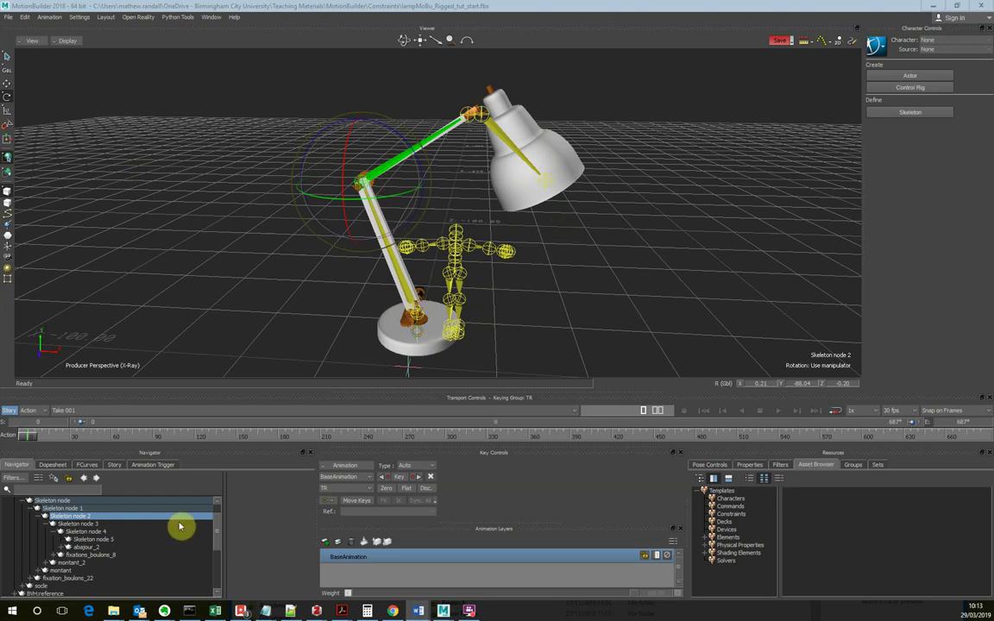
{"action": "scroll", "coordinate": [101, 557], "scroll_direction": "up", "scroll_amount": 6}
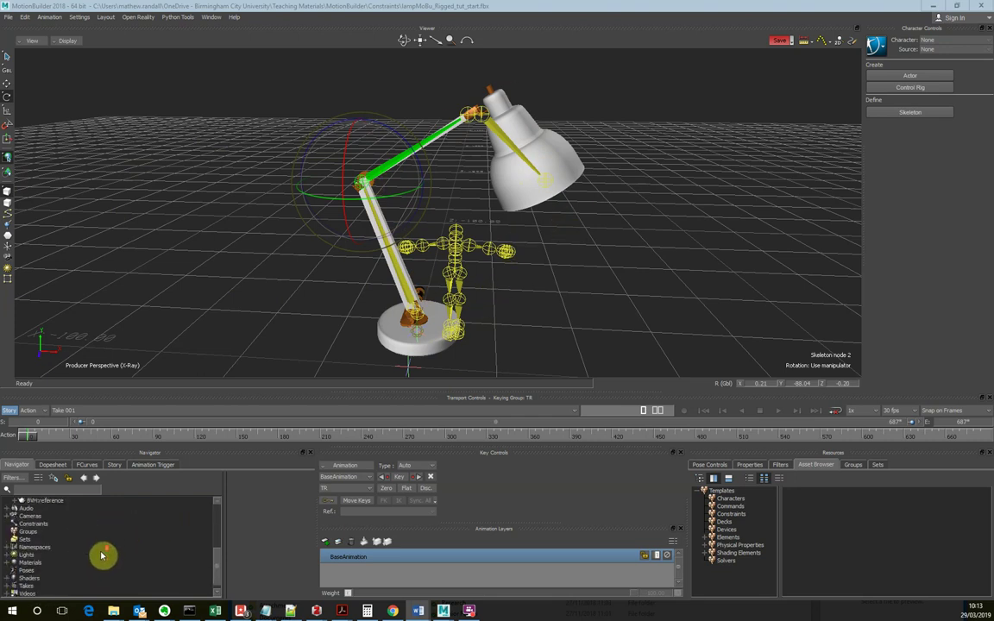
{"action": "scroll", "coordinate": [100, 556], "scroll_direction": "up", "scroll_amount": 2}
{"action": "scroll", "coordinate": [93, 545], "scroll_direction": "up", "scroll_amount": 2}
{"action": "scroll", "coordinate": [93, 543], "scroll_direction": "down", "scroll_amount": 4}
{"action": "scroll", "coordinate": [94, 544], "scroll_direction": "up", "scroll_amount": 3}
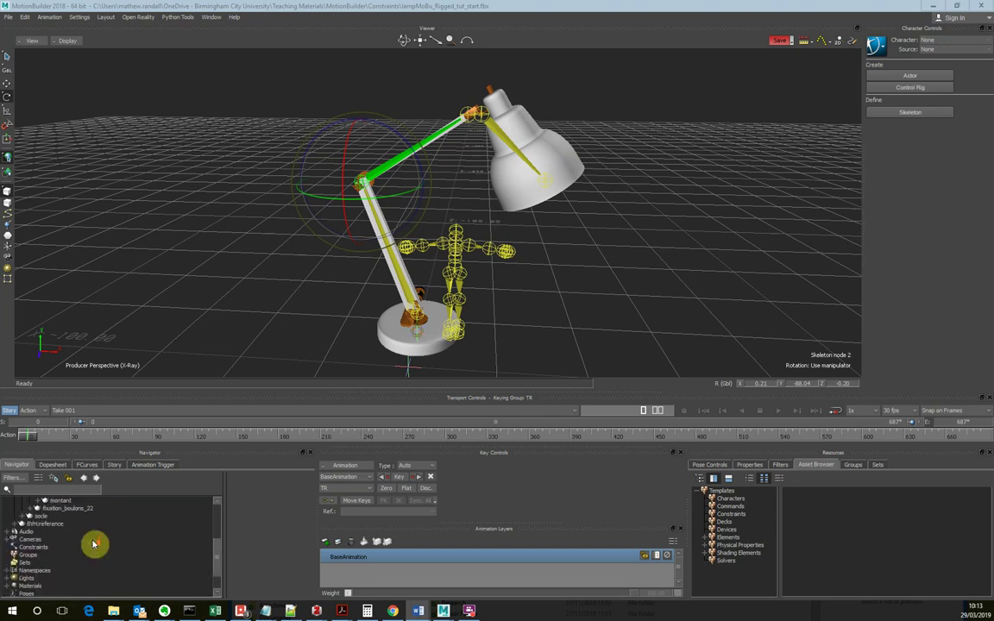
{"action": "left_click", "coordinate": [728, 515]}
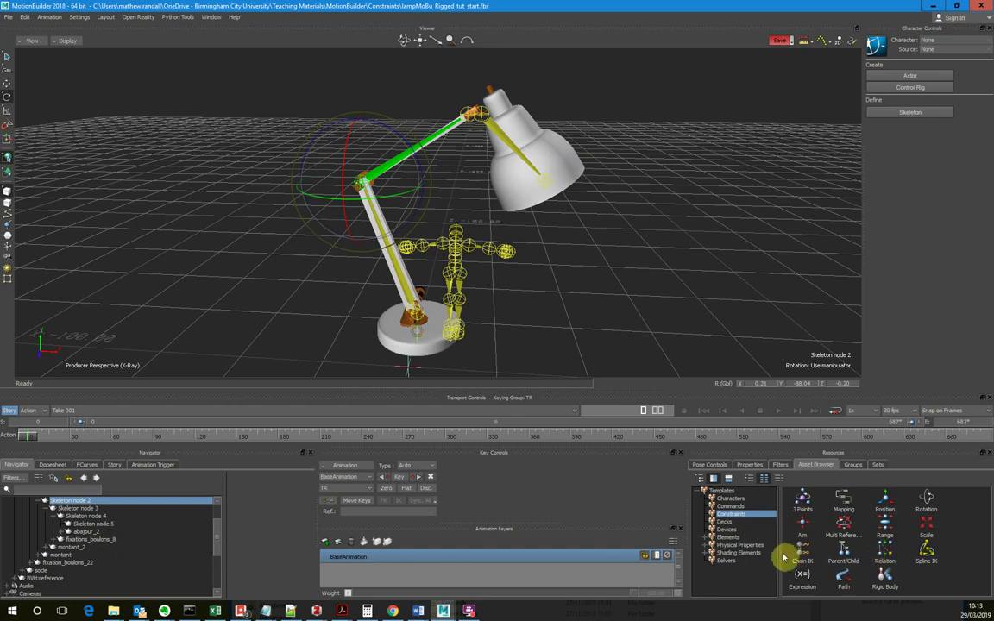
{"action": "left_click", "coordinate": [802, 553]}
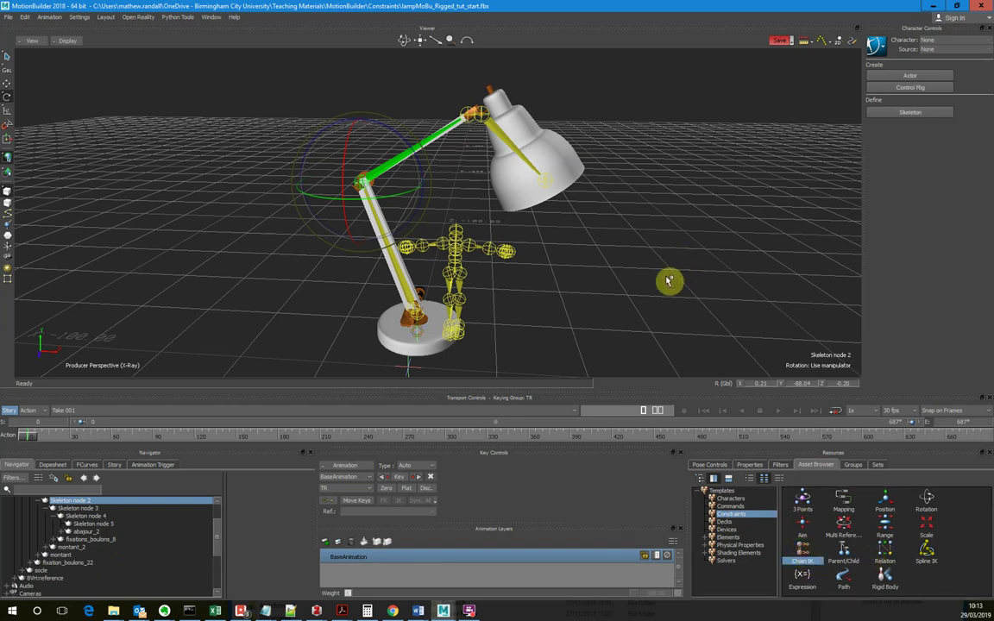
{"action": "left_click_drag", "start_coordinate": [803, 552], "coordinate": [656, 328]}
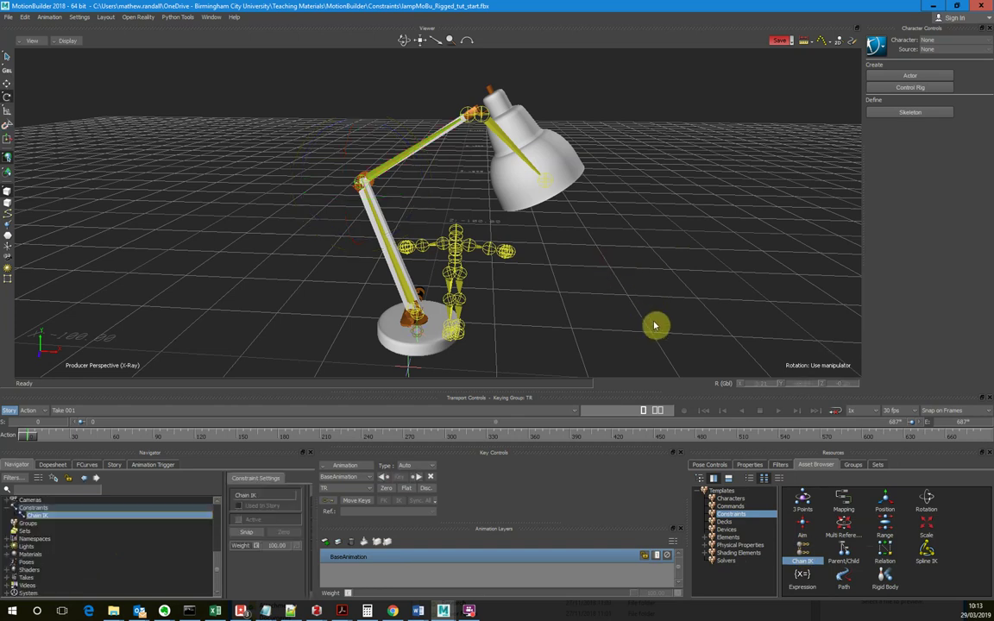
{"action": "left_click_drag", "start_coordinate": [318, 513], "coordinate": [599, 477]}
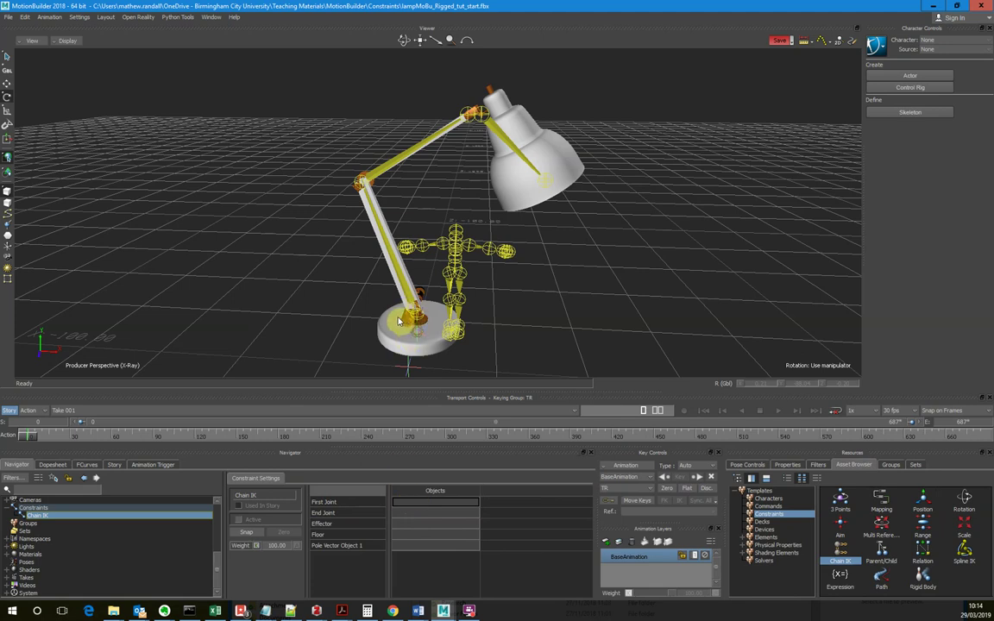
- Assign Skeleton node 1, the lower arm bone at the lamp base, as the Chain IK's First Joint
{"action": "scroll", "coordinate": [74, 517], "scroll_direction": "up", "scroll_amount": 5}
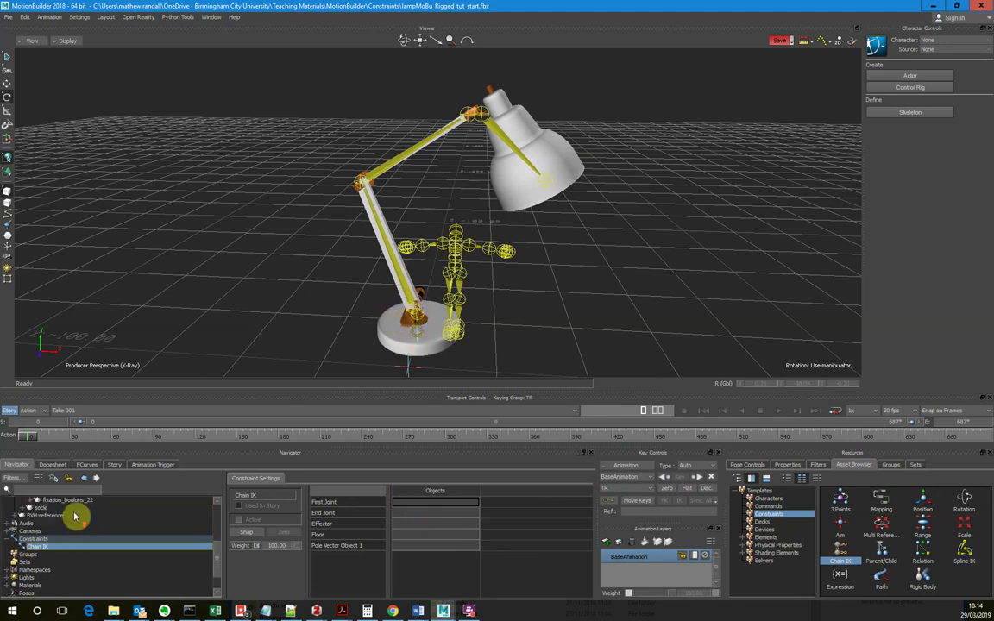
{"action": "scroll", "coordinate": [73, 507], "scroll_direction": "up", "scroll_amount": 1}
{"action": "left_click", "coordinate": [76, 531]}
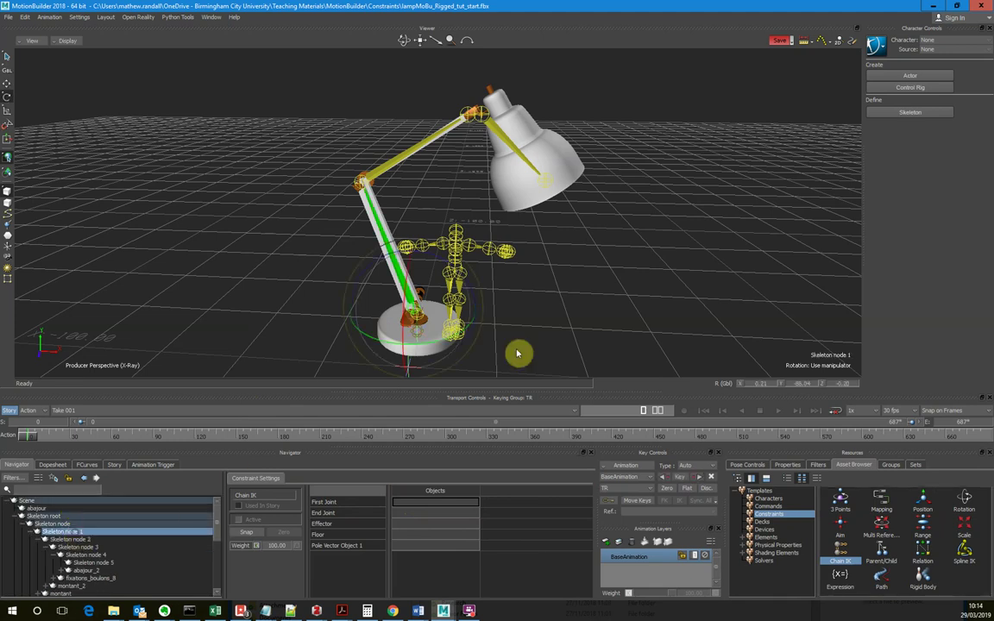
{"action": "left_click_drag", "start_coordinate": [548, 310], "coordinate": [526, 295], "text": "ctrl+shift"}
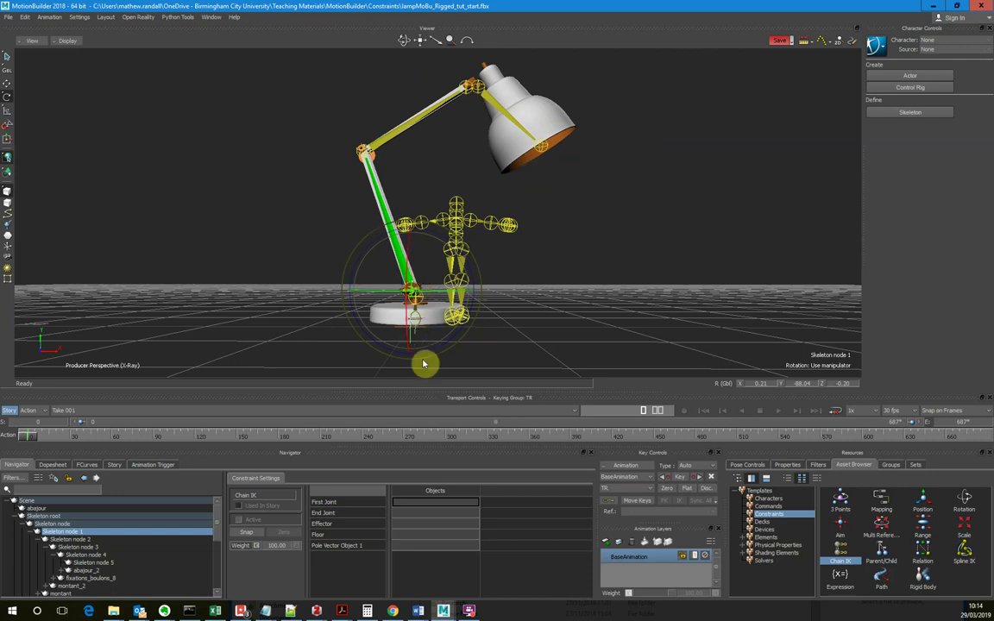
{"action": "left_click", "coordinate": [61, 525]}
{"action": "left_click", "coordinate": [60, 532]}
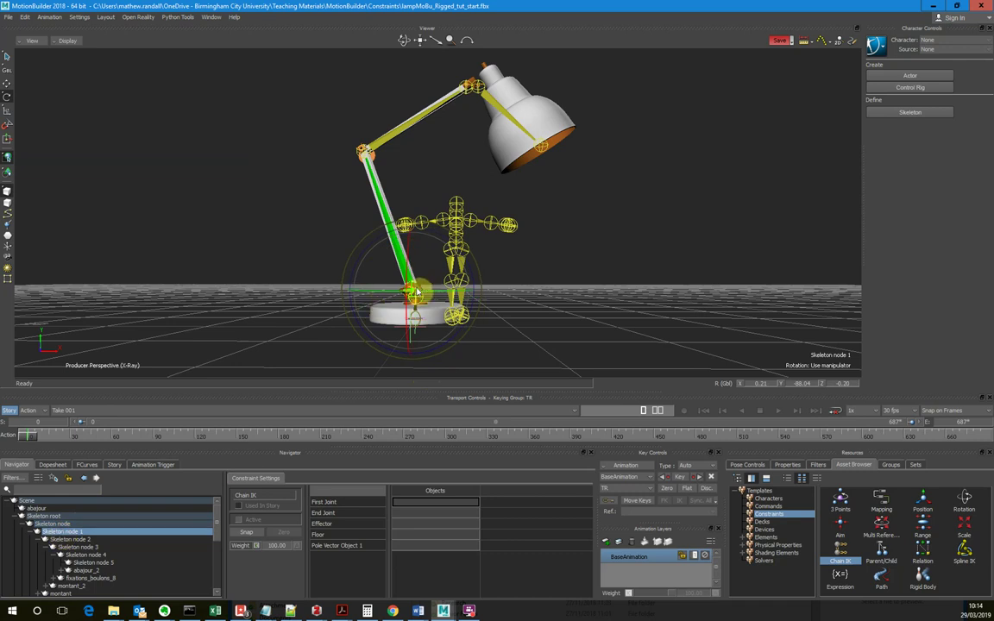
{"action": "scroll", "coordinate": [419, 292], "scroll_direction": "up", "scroll_amount": 5}
{"action": "scroll", "coordinate": [397, 343], "scroll_direction": "down", "scroll_amount": 4}
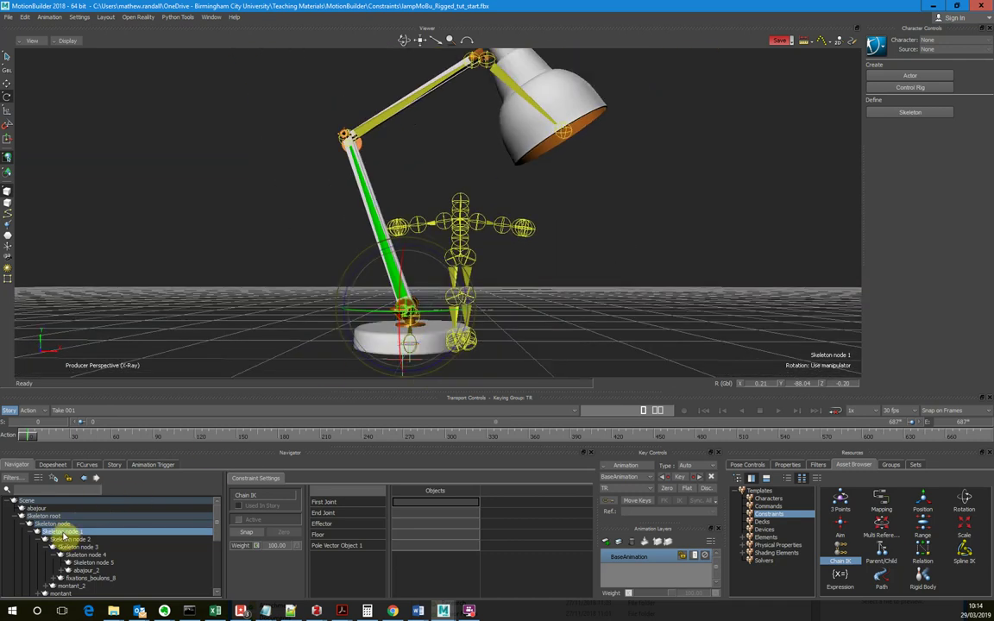
{"action": "left_click_drag", "start_coordinate": [451, 545], "coordinate": [654, 291]}
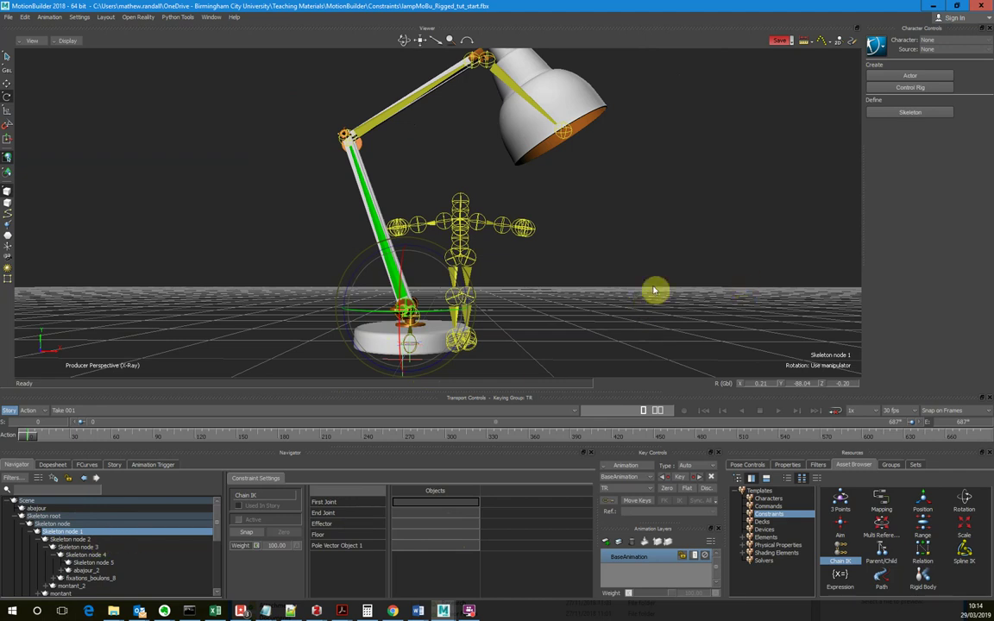
{"action": "left_click_drag", "start_coordinate": [646, 296], "coordinate": [423, 502]}
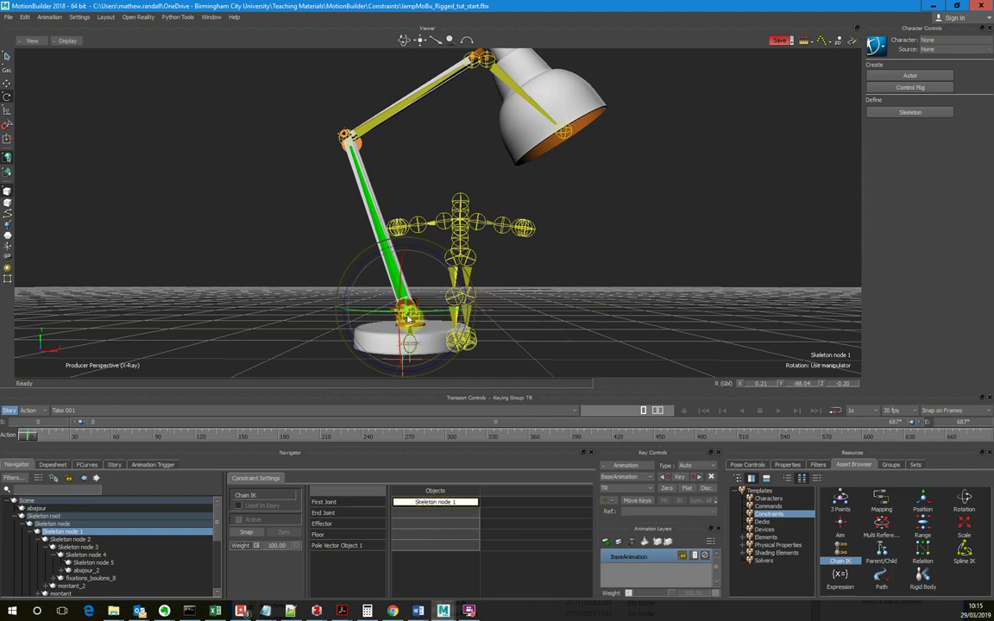
- Compare Skeleton nodes 4 and 5 at the lampshade and assign Skeleton node 4 as the Chain IK's End Joint
{"action": "left_click", "coordinate": [565, 135]}
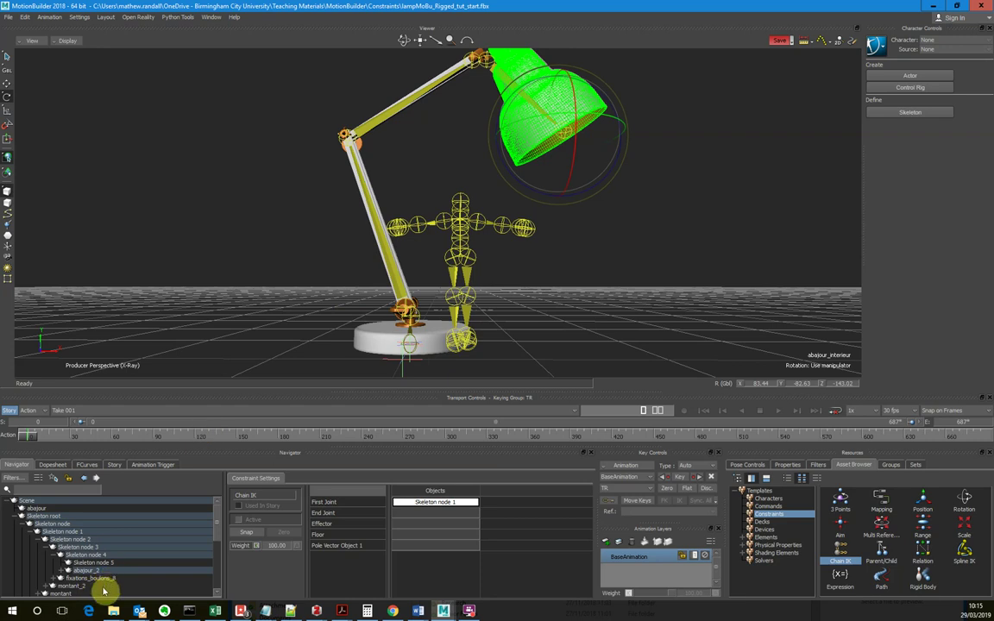
{"action": "left_click", "coordinate": [84, 555]}
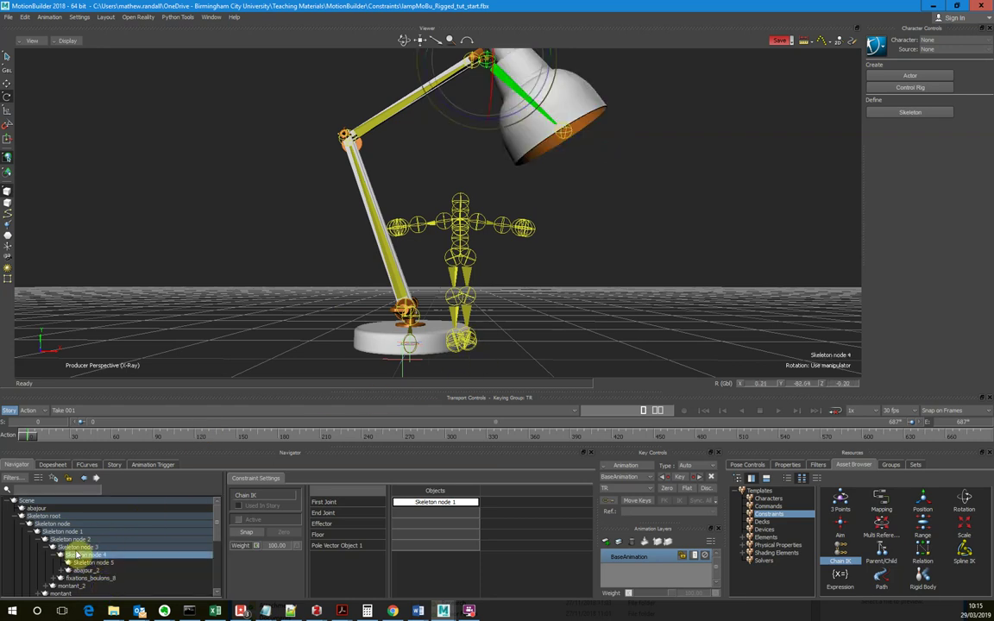
{"action": "left_click", "coordinate": [94, 563]}
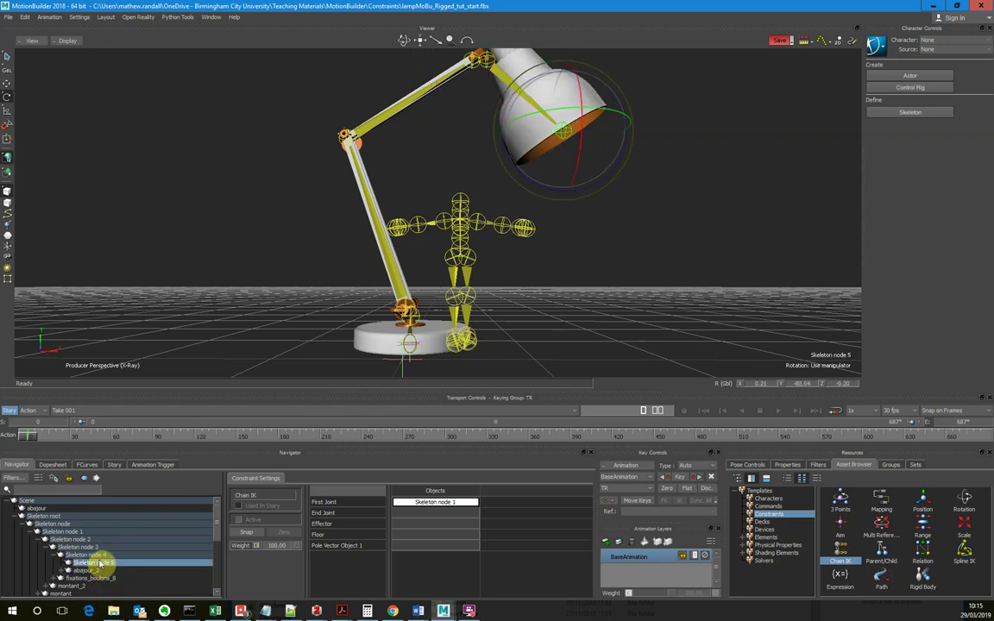
{"action": "left_click", "coordinate": [95, 556]}
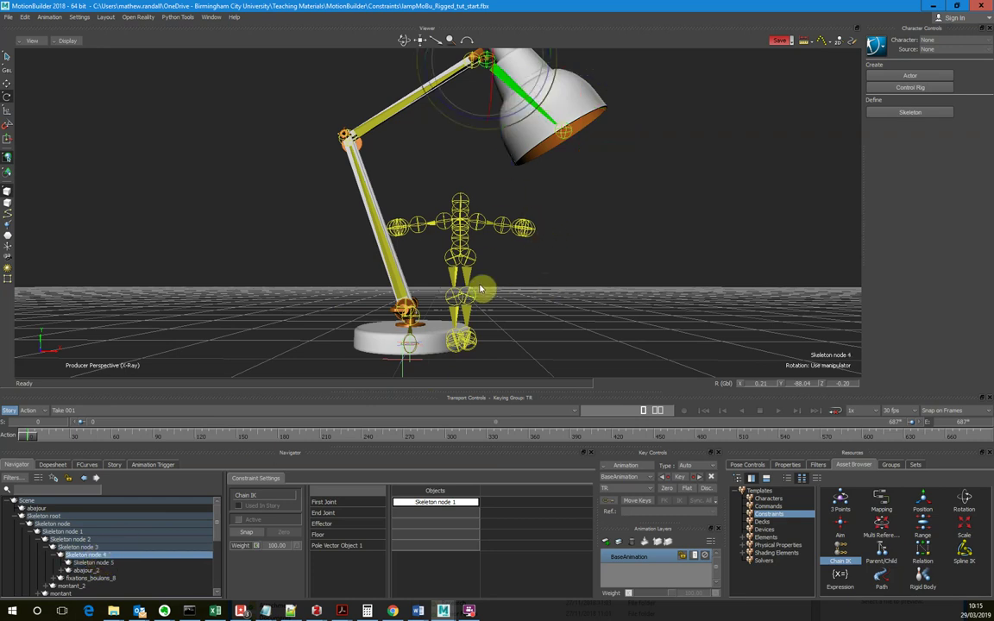
{"action": "left_click", "coordinate": [100, 564]}
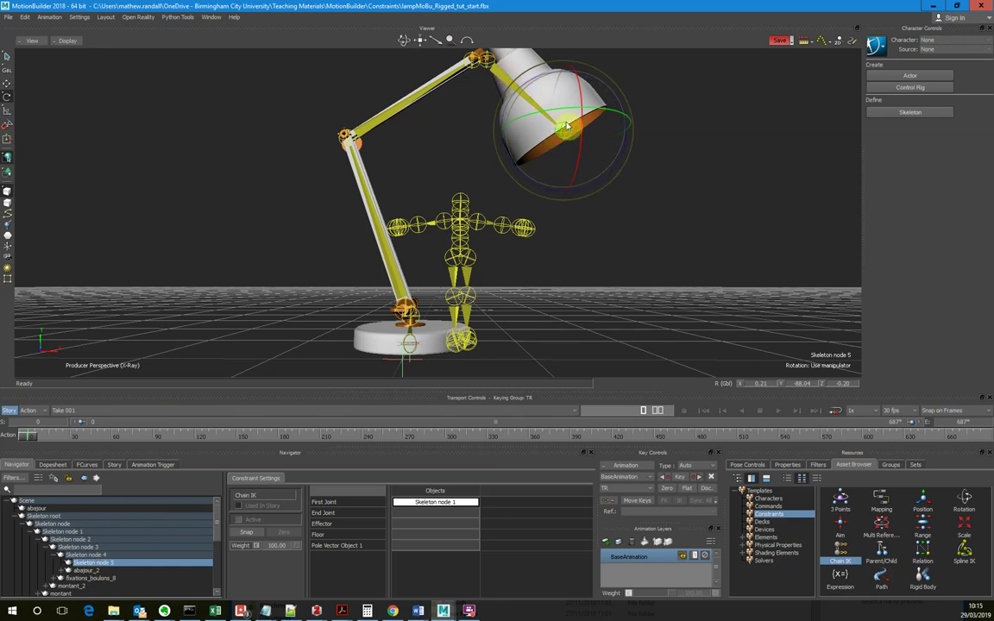
{"action": "left_click", "coordinate": [90, 555]}
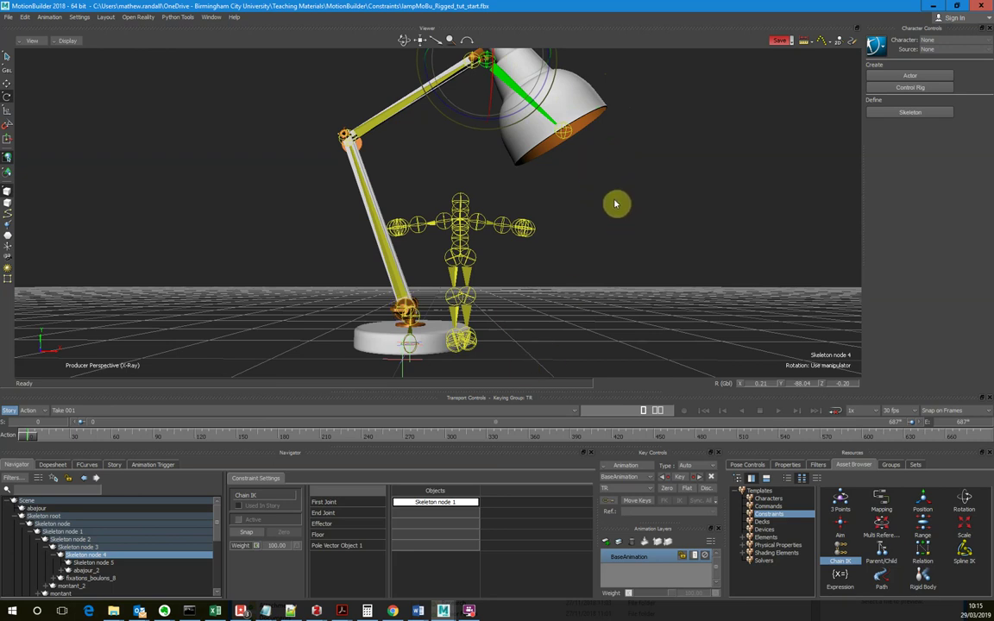
{"action": "left_click_drag", "start_coordinate": [631, 222], "coordinate": [432, 516], "text": "alt"}
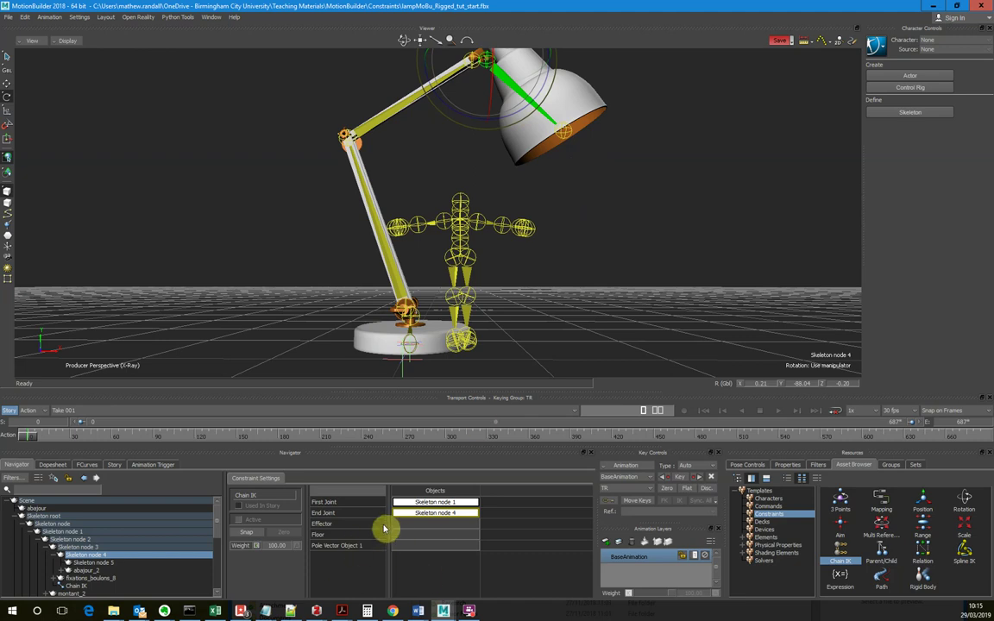
- Insert a Marker object into the scene
{"action": "left_click", "coordinate": [38, 502]}
{"action": "right_click", "coordinate": [37, 501]}
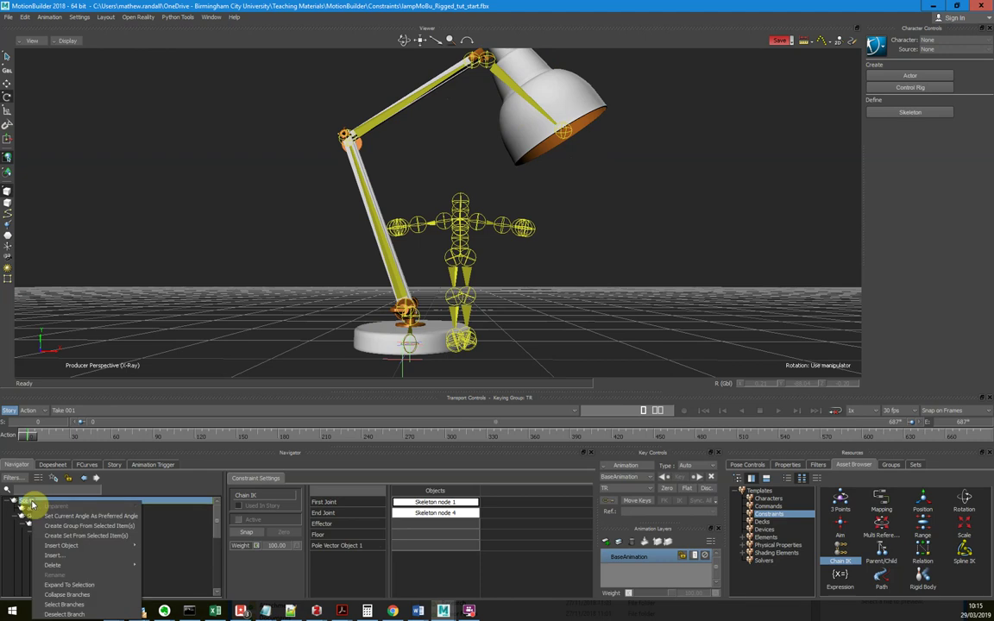
{"action": "mouse_move", "coordinate": [79, 557]}
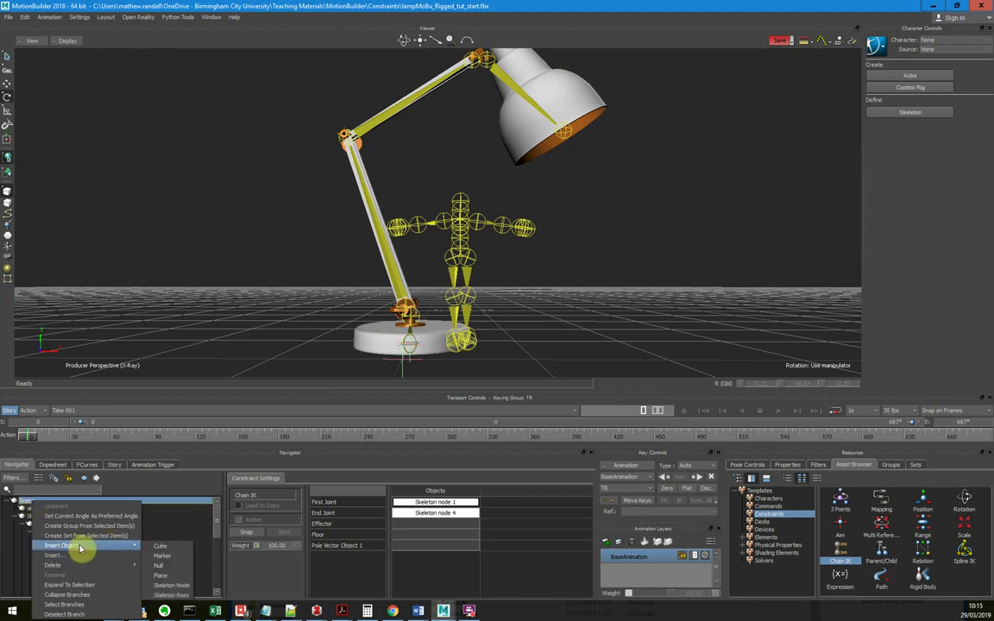
{"action": "left_click", "coordinate": [171, 553]}
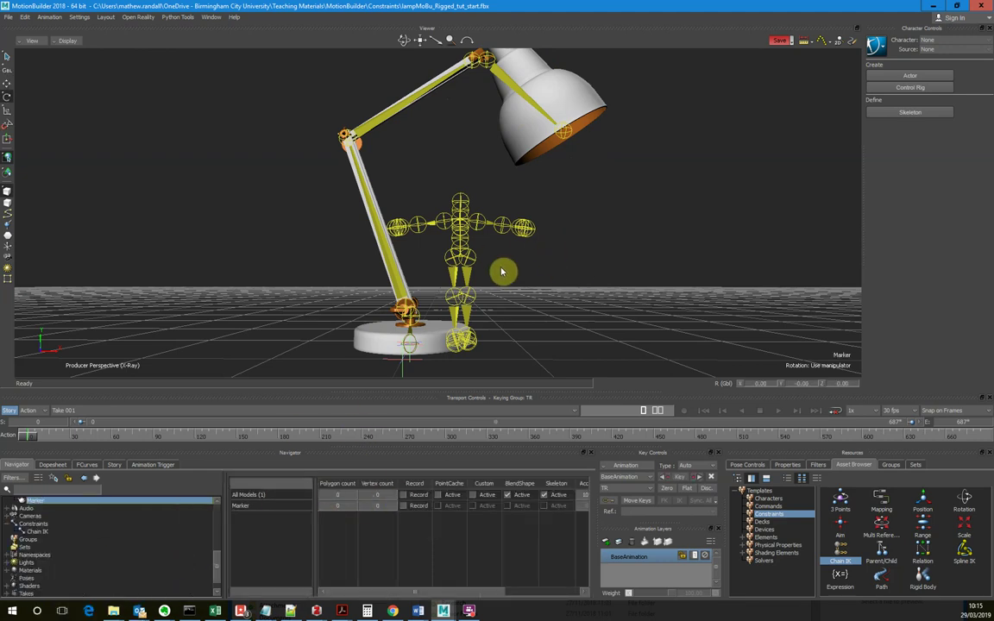
- Move the marker up to the tip joint inside the lampshade, to about X 29.69, Y 40.20, Z -14.64
{"action": "scroll", "coordinate": [505, 275], "scroll_direction": "down", "scroll_amount": 3}
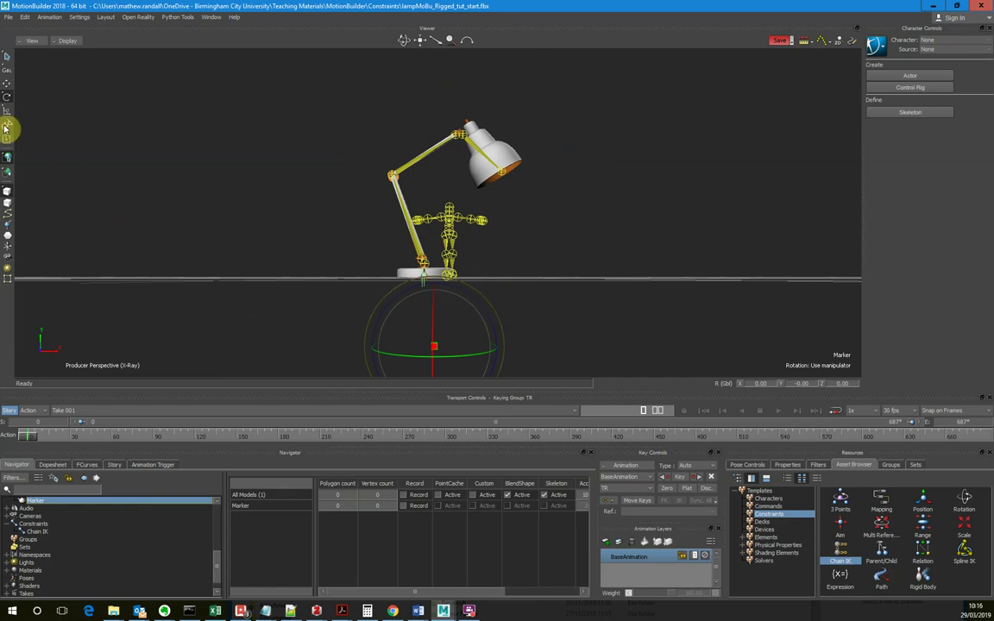
{"action": "key", "text": "t"}
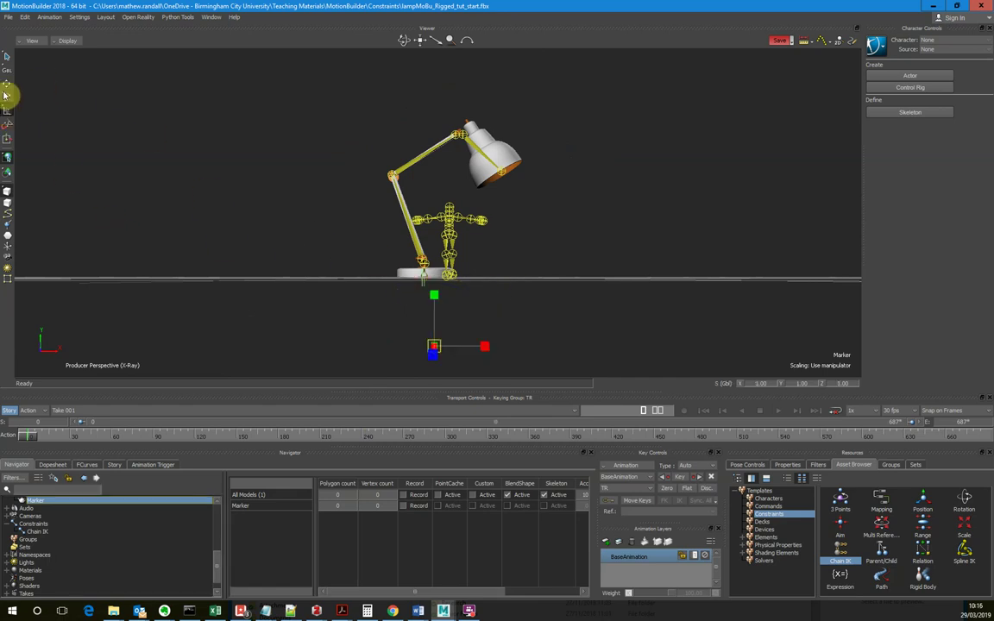
{"action": "mouse_move", "coordinate": [436, 295]}
{"action": "left_mouse_down"}
{"action": "mouse_move", "coordinate": [411, 102]}
{"action": "mouse_move", "coordinate": [414, 116]}
{"action": "left_mouse_up"}
{"action": "mouse_move", "coordinate": [484, 181]}
{"action": "left_mouse_down"}
{"action": "mouse_move", "coordinate": [559, 167]}
{"action": "mouse_move", "coordinate": [501, 112]}
{"action": "mouse_move", "coordinate": [504, 133]}
{"action": "left_mouse_up"}
{"action": "scroll", "coordinate": [523, 175], "scroll_direction": "up", "scroll_amount": 5}
{"action": "scroll", "coordinate": [568, 151], "scroll_direction": "down", "scroll_amount": 5}
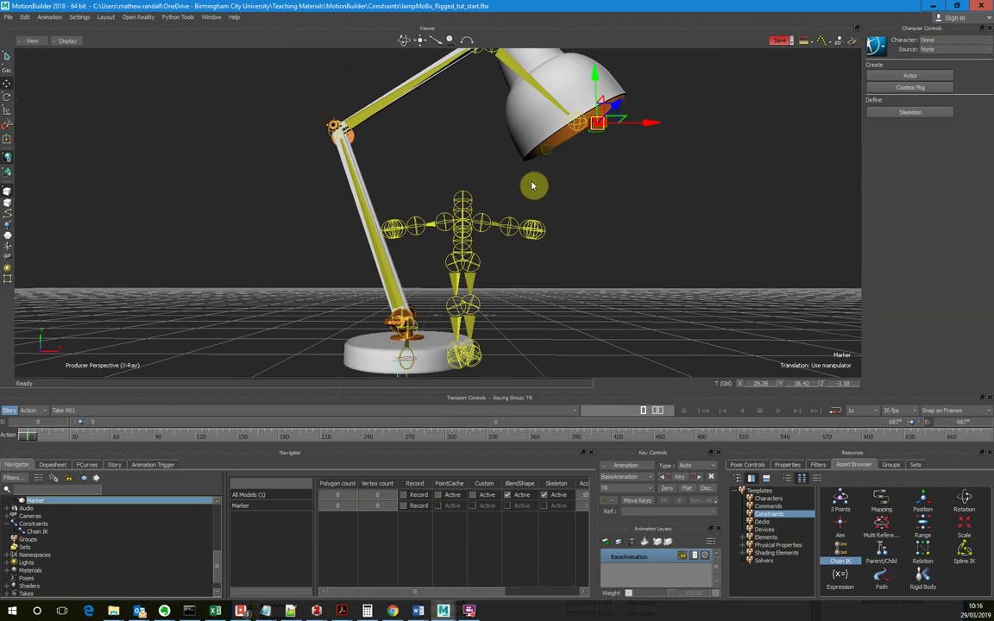
{"action": "mouse_move", "coordinate": [589, 76]}
{"action": "left_mouse_down"}
{"action": "mouse_move", "coordinate": [535, 74]}
{"action": "mouse_move", "coordinate": [649, 133]}
{"action": "mouse_move", "coordinate": [552, 225]}
{"action": "mouse_move", "coordinate": [588, 249]}
{"action": "mouse_move", "coordinate": [660, 249]}
{"action": "mouse_move", "coordinate": [592, 220]}
{"action": "mouse_move", "coordinate": [524, 88]}
{"action": "mouse_move", "coordinate": [561, 131]}
{"action": "mouse_move", "coordinate": [508, 139]}
{"action": "mouse_move", "coordinate": [541, 159]}
{"action": "mouse_move", "coordinate": [504, 119]}
{"action": "mouse_move", "coordinate": [519, 137]}
{"action": "mouse_move", "coordinate": [582, 136]}
{"action": "mouse_move", "coordinate": [473, 106]}
{"action": "mouse_move", "coordinate": [490, 98]}
{"action": "mouse_move", "coordinate": [646, 151]}
{"action": "mouse_move", "coordinate": [601, 210]}
{"action": "left_mouse_up"}
{"action": "scroll", "coordinate": [601, 167], "scroll_direction": "up", "scroll_amount": 3}
{"action": "left_click_drag", "start_coordinate": [645, 141], "coordinate": [637, 102]}
{"action": "left_click_drag", "start_coordinate": [695, 147], "coordinate": [640, 164]}
{"action": "scroll", "coordinate": [657, 196], "scroll_direction": "down", "scroll_amount": 2}
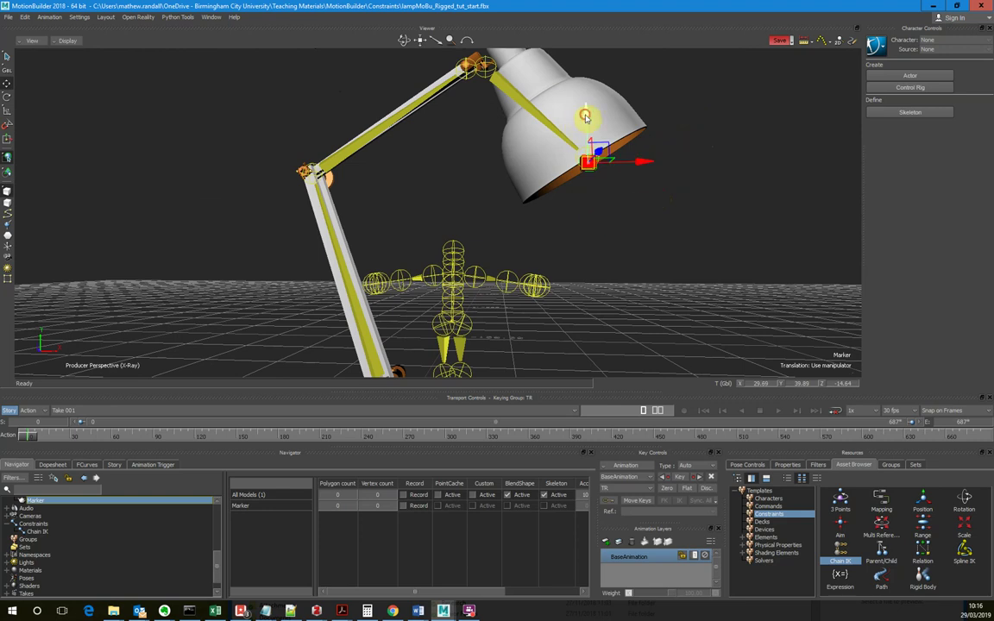
{"action": "left_click", "coordinate": [586, 117]}
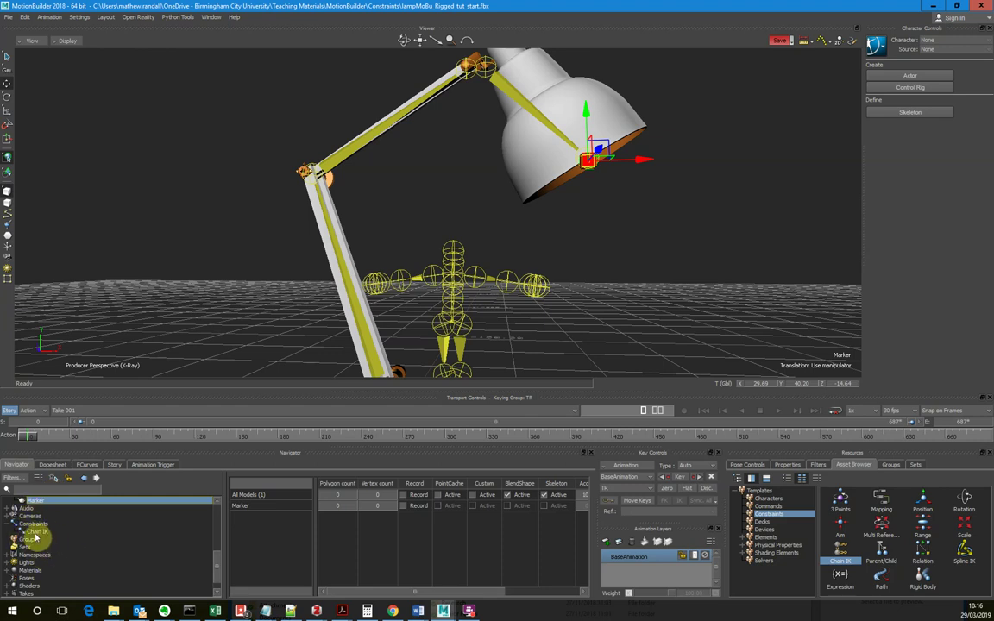
- Assign the marker as the Chain IK constraint's Effector and activate the constraint with Snap
{"action": "scroll", "coordinate": [55, 521], "scroll_direction": "up", "scroll_amount": 7}
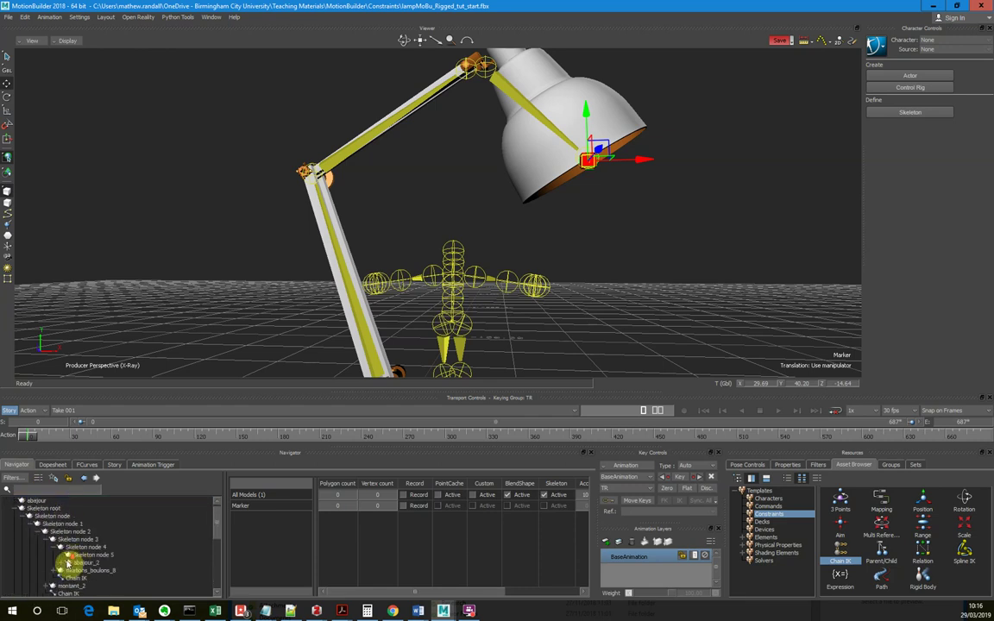
{"action": "scroll", "coordinate": [82, 536], "scroll_direction": "down", "scroll_amount": 2}
{"action": "scroll", "coordinate": [82, 536], "scroll_direction": "down", "scroll_amount": 4}
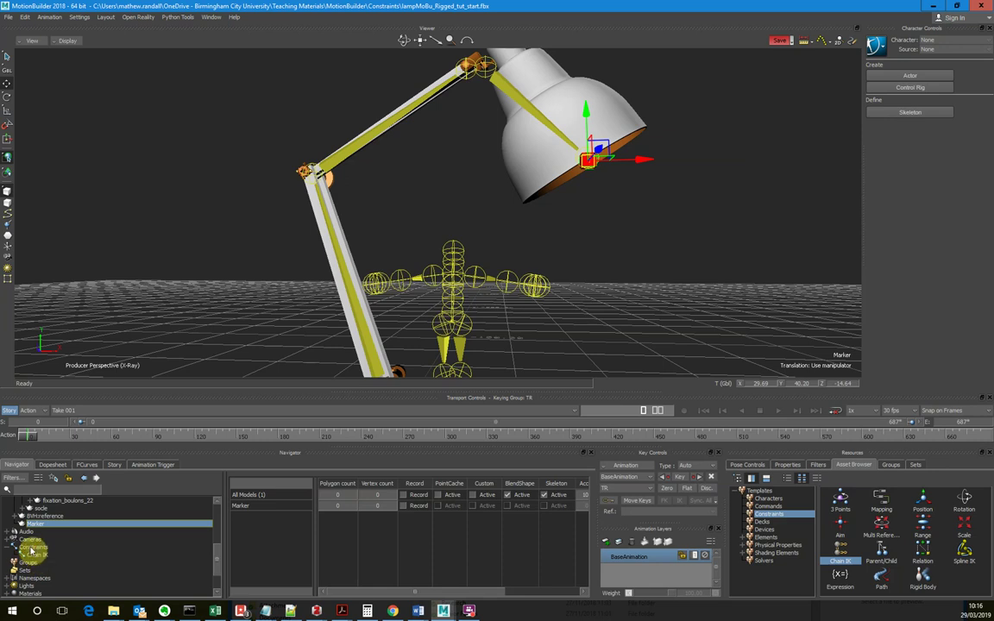
{"action": "left_click", "coordinate": [39, 548]}
{"action": "left_click", "coordinate": [37, 557]}
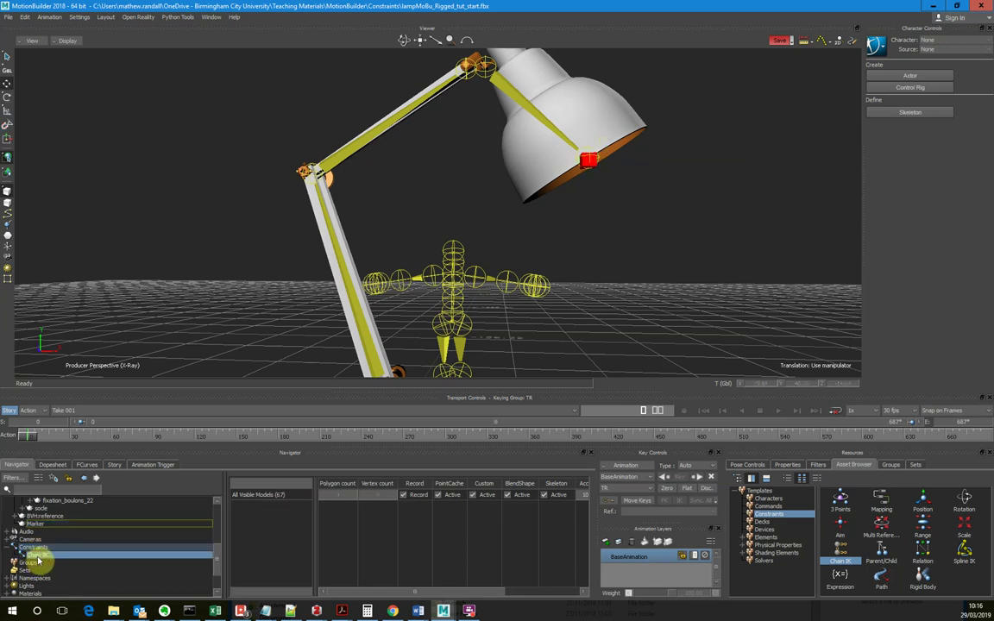
{"action": "double_click", "coordinate": [38, 557]}
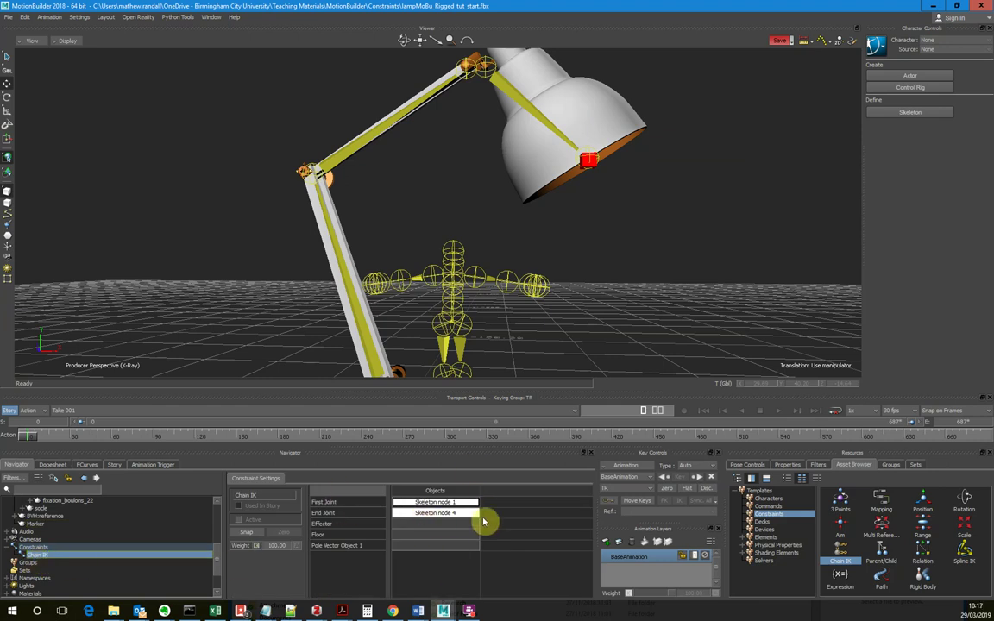
{"action": "left_click", "coordinate": [591, 162]}
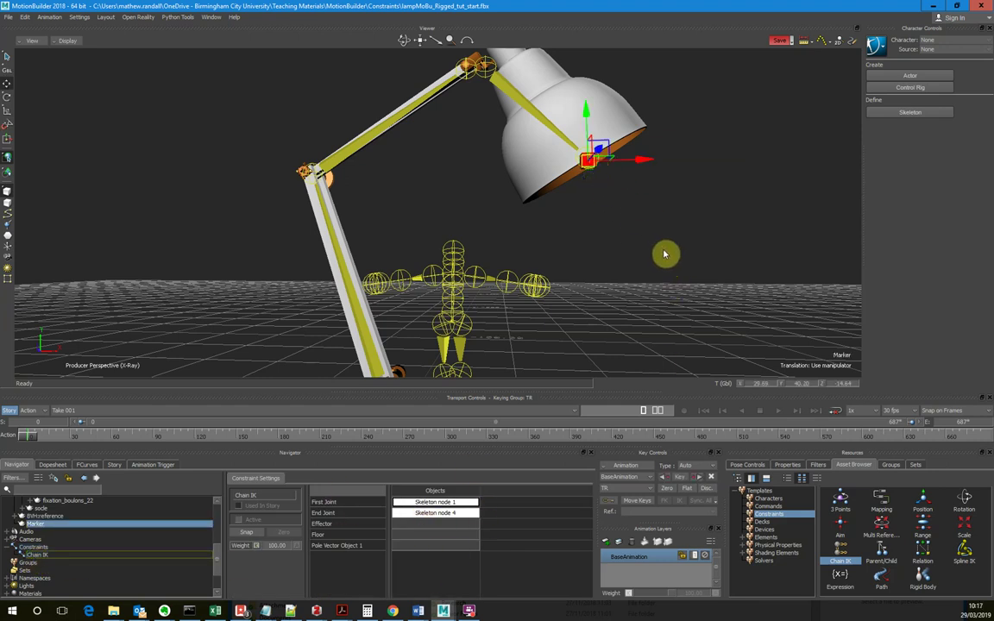
{"action": "left_click_drag", "start_coordinate": [656, 250], "coordinate": [406, 524]}
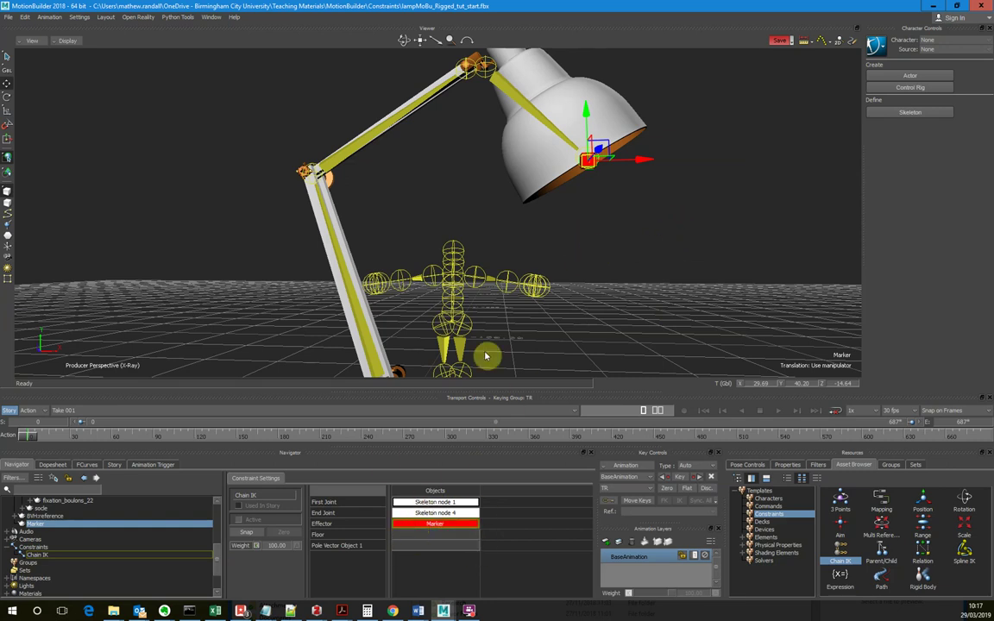
{"action": "left_click", "coordinate": [246, 533]}
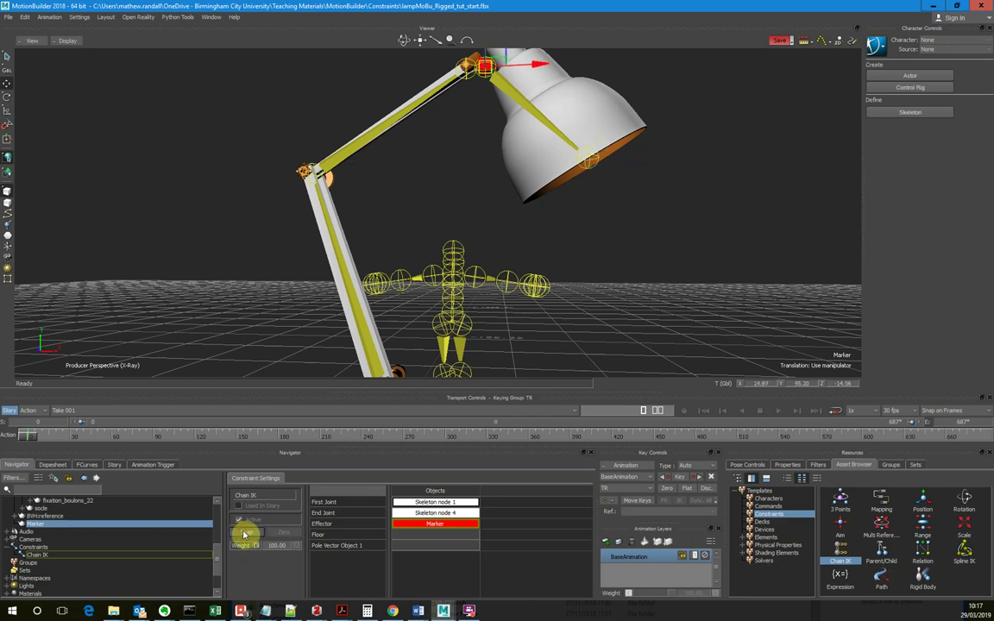
- Test the Chain IK by moving the marker around to bend the lamp arm, and undo the move
{"action": "mouse_move", "coordinate": [641, 199]}
{"action": "left_mouse_down", "text": "ctrl+shift"}
{"action": "mouse_move", "coordinate": [644, 218]}
{"action": "mouse_move", "coordinate": [590, 198]}
{"action": "left_mouse_up", "text": "ctrl+shift"}
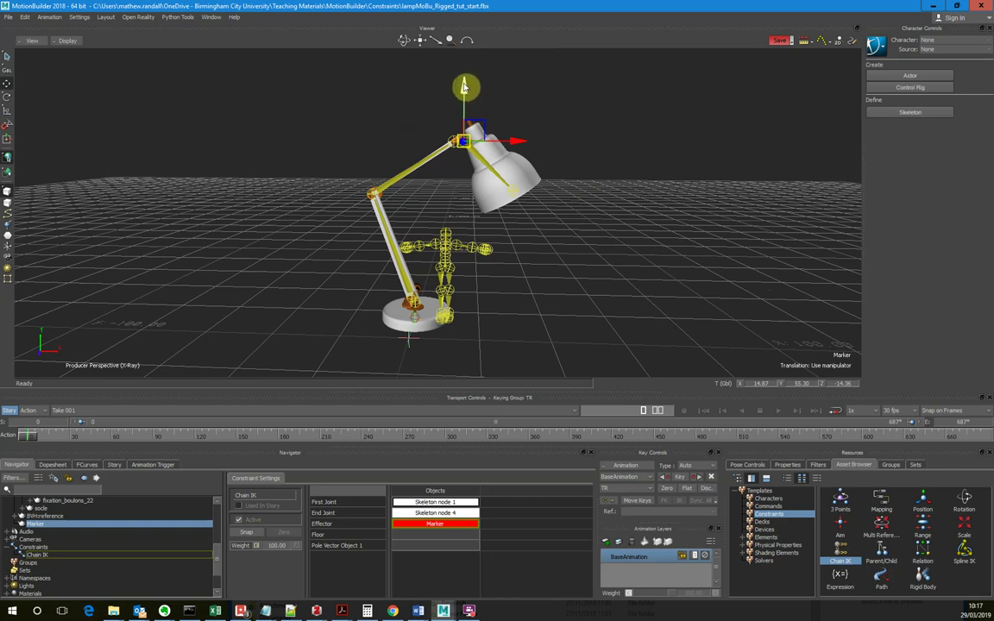
{"action": "mouse_move", "coordinate": [464, 86]}
{"action": "left_mouse_down"}
{"action": "mouse_move", "coordinate": [504, 160]}
{"action": "mouse_move", "coordinate": [507, 189]}
{"action": "mouse_move", "coordinate": [626, 160]}
{"action": "mouse_move", "coordinate": [508, 166]}
{"action": "mouse_move", "coordinate": [423, 104]}
{"action": "mouse_move", "coordinate": [431, 67]}
{"action": "mouse_move", "coordinate": [444, 154]}
{"action": "mouse_move", "coordinate": [459, 122]}
{"action": "mouse_move", "coordinate": [509, 178]}
{"action": "mouse_move", "coordinate": [498, 178]}
{"action": "mouse_move", "coordinate": [596, 165]}
{"action": "mouse_move", "coordinate": [496, 173]}
{"action": "mouse_move", "coordinate": [570, 169]}
{"action": "mouse_move", "coordinate": [552, 194]}
{"action": "mouse_move", "coordinate": [557, 186]}
{"action": "left_mouse_up"}
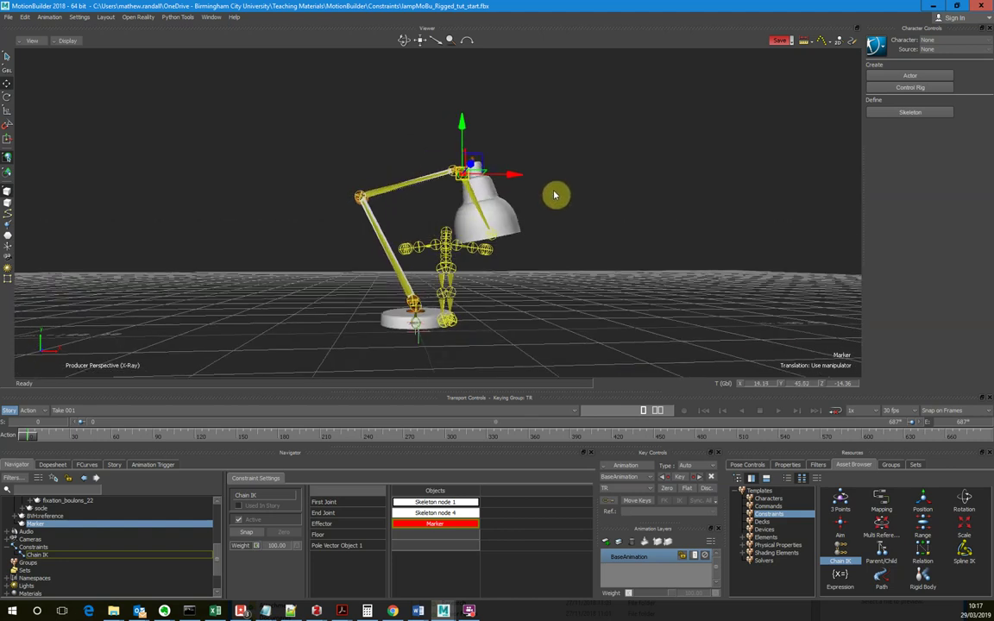
{"action": "left_click_drag", "start_coordinate": [571, 213], "coordinate": [595, 207], "text": "ctrl+shift"}
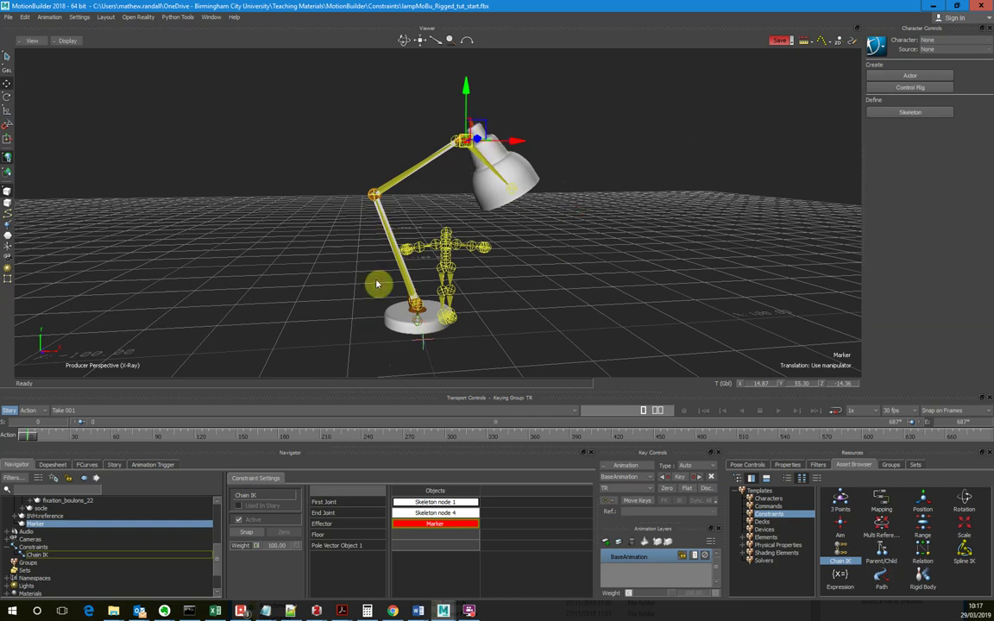
{"action": "left_click_drag", "start_coordinate": [524, 292], "coordinate": [503, 304], "text": "ctrl+shift"}
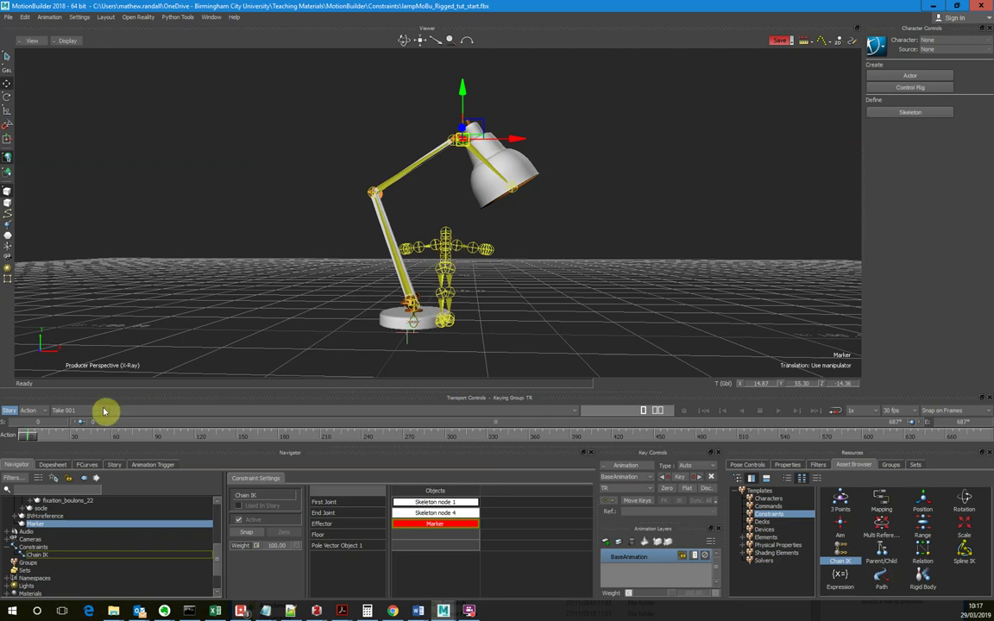
- Scrub through the start of the mocap take and set the Y rotation of BVH:reference to 90 degrees
{"action": "left_click_drag", "start_coordinate": [31, 437], "coordinate": [87, 455]}
{"action": "mouse_move", "coordinate": [31, 436]}
{"action": "left_mouse_down"}
{"action": "mouse_move", "coordinate": [373, 436]}
{"action": "mouse_move", "coordinate": [18, 451]}
{"action": "left_mouse_up"}
{"action": "scroll", "coordinate": [95, 503], "scroll_direction": "up", "scroll_amount": 2}
{"action": "scroll", "coordinate": [95, 504], "scroll_direction": "up", "scroll_amount": 3}
{"action": "scroll", "coordinate": [95, 507], "scroll_direction": "down", "scroll_amount": 3}
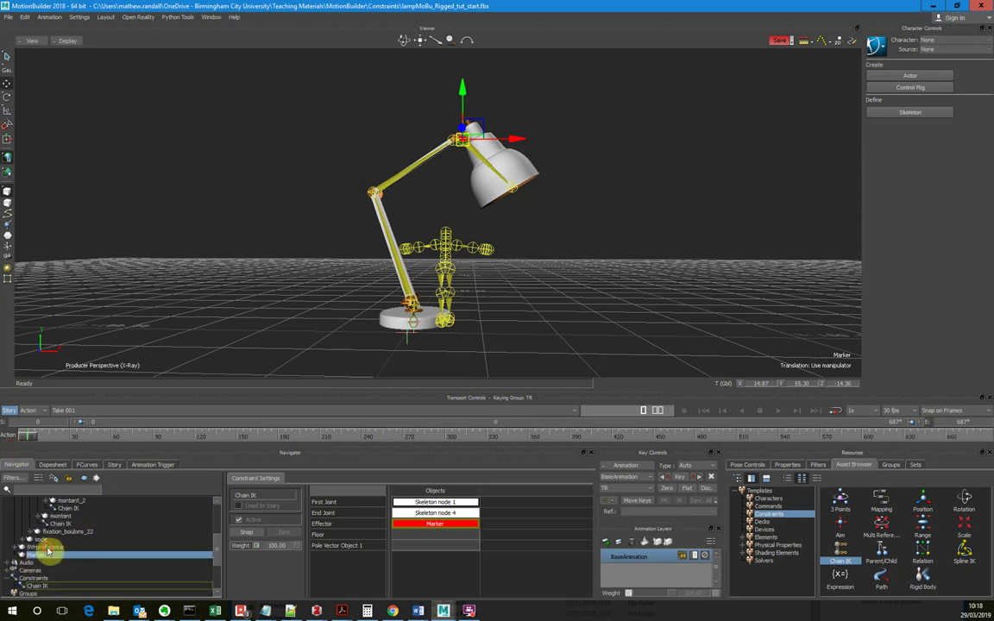
{"action": "left_click", "coordinate": [45, 548]}
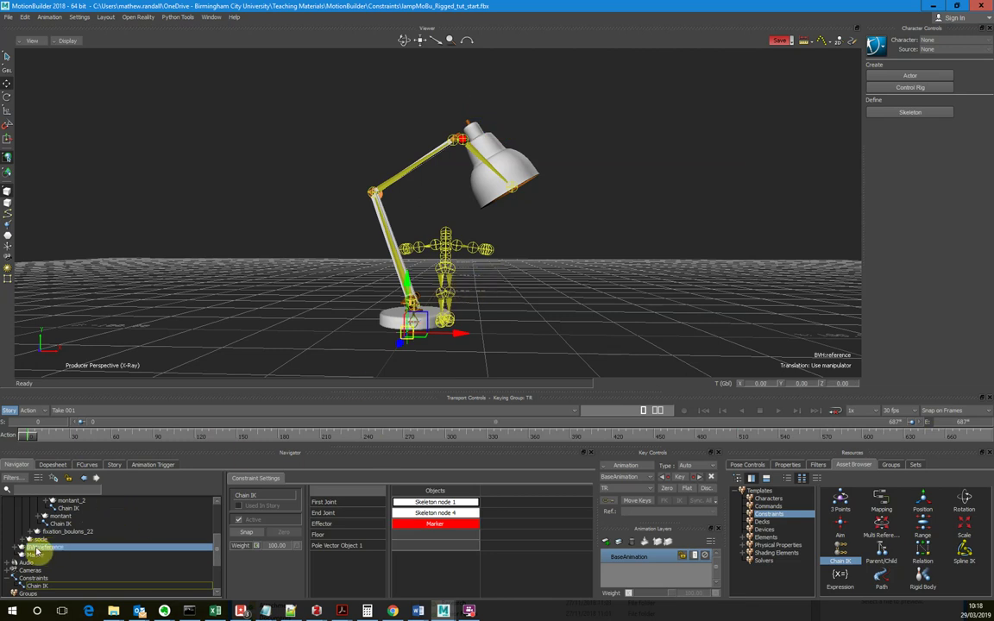
{"action": "left_click", "coordinate": [7, 97]}
{"action": "left_click_drag", "start_coordinate": [411, 348], "coordinate": [479, 344]}
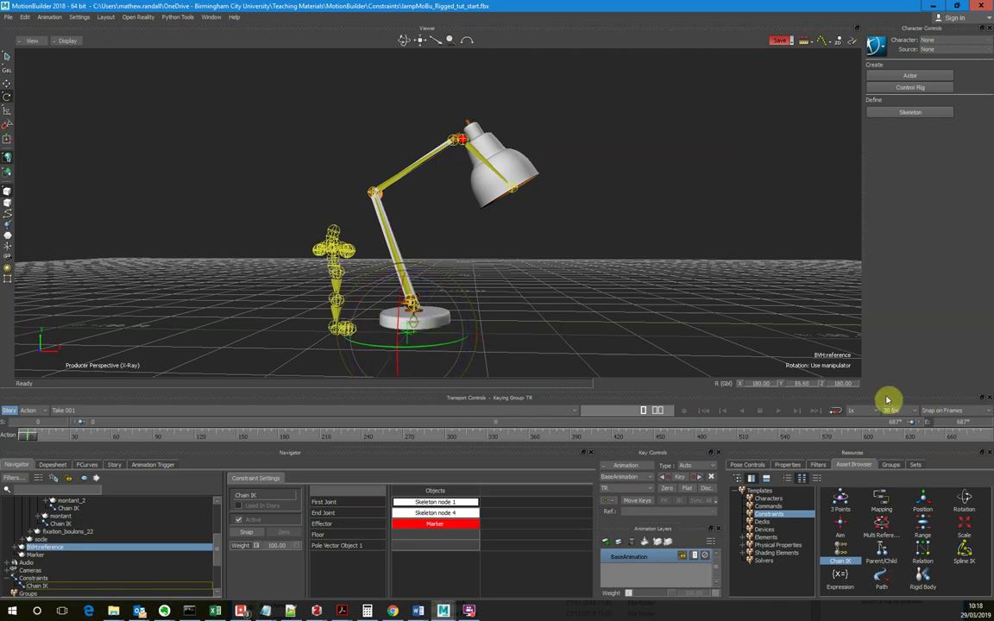
{"action": "left_click", "coordinate": [811, 384]}
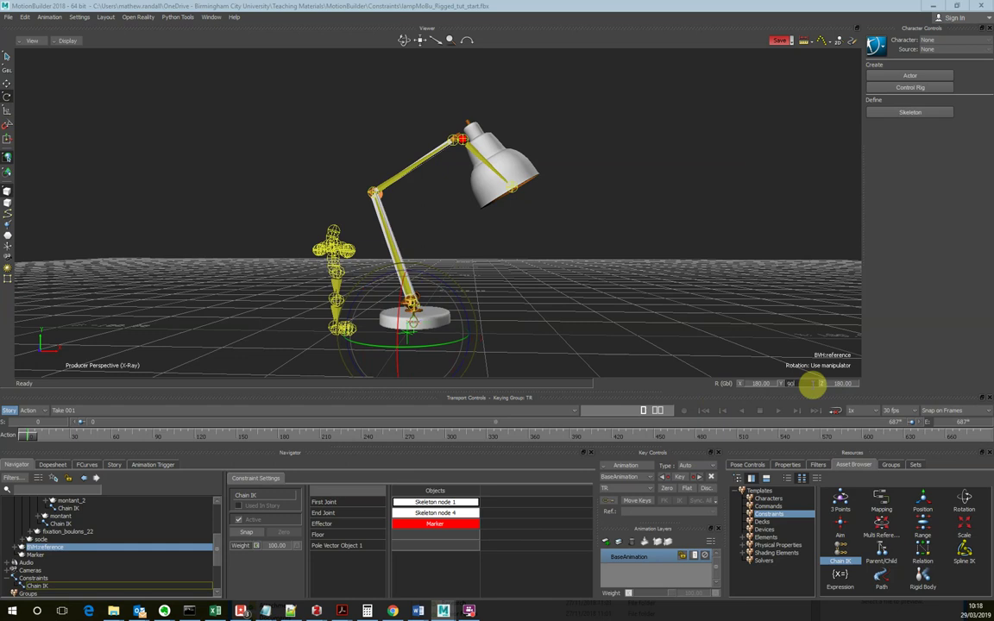
{"action": "key", "text": "Return"}
- Move BVH:reference along Z to about -5.18 so the mocap figure lines up with the lamp's centre line
{"action": "left_click_drag", "start_coordinate": [494, 270], "coordinate": [532, 296], "text": "ctrl+shift"}
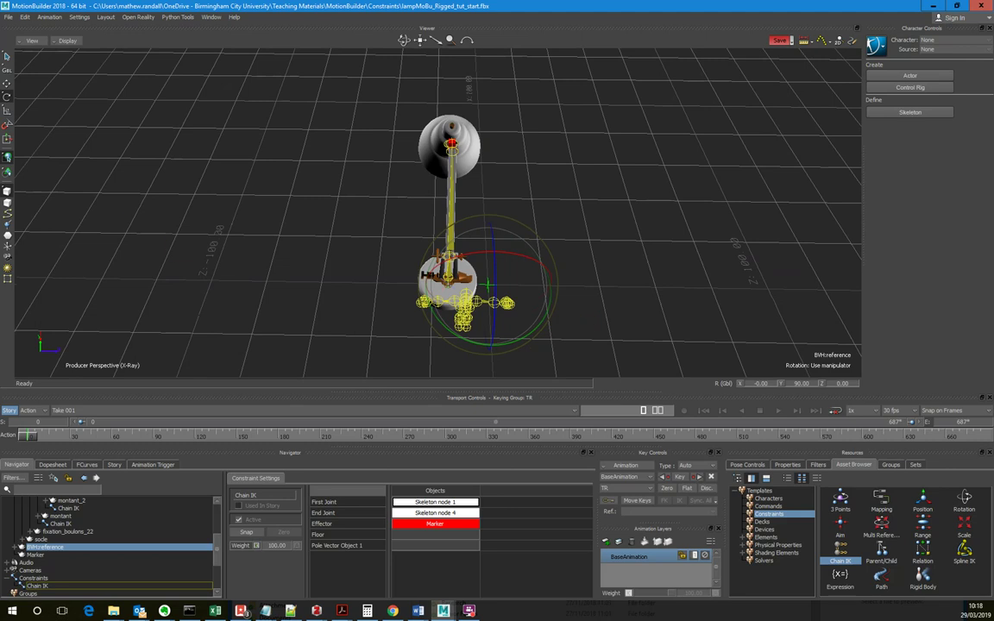
{"action": "left_click", "coordinate": [8, 112]}
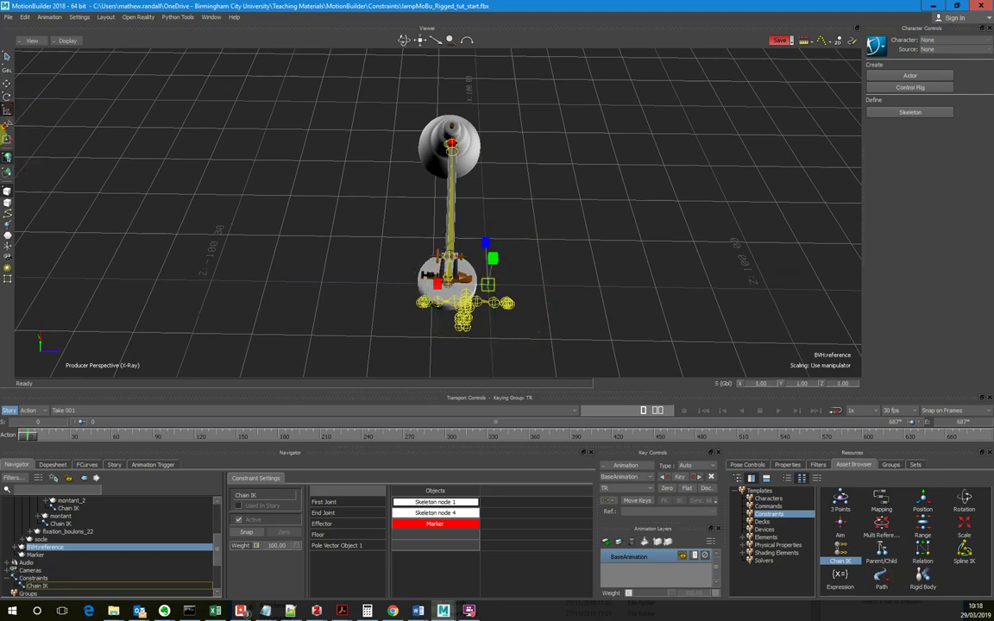
{"action": "left_click", "coordinate": [7, 84]}
{"action": "left_click_drag", "start_coordinate": [546, 289], "coordinate": [531, 294]}
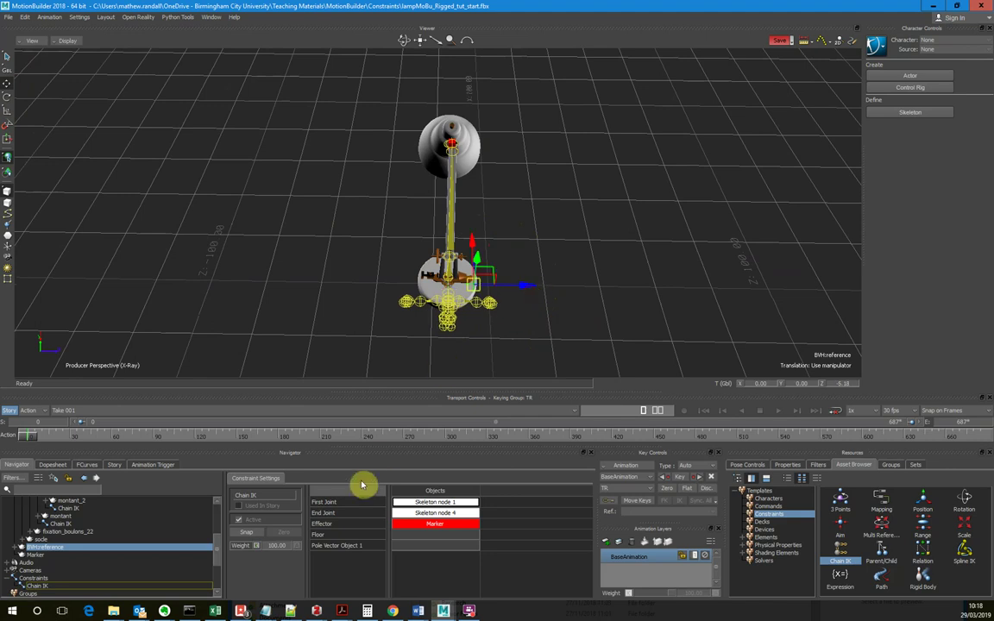
- Scrub through the mocap motion and move BVH:reference along X to about 17.07, bringing the figure over the lamp base at frame 5
{"action": "left_click", "coordinate": [25, 443]}
{"action": "left_click_drag", "start_coordinate": [25, 443], "coordinate": [125, 436]}
{"action": "left_click_drag", "start_coordinate": [664, 229], "coordinate": [586, 174], "text": "ctrl+shift"}
{"action": "left_click_drag", "start_coordinate": [122, 444], "coordinate": [35, 439]}
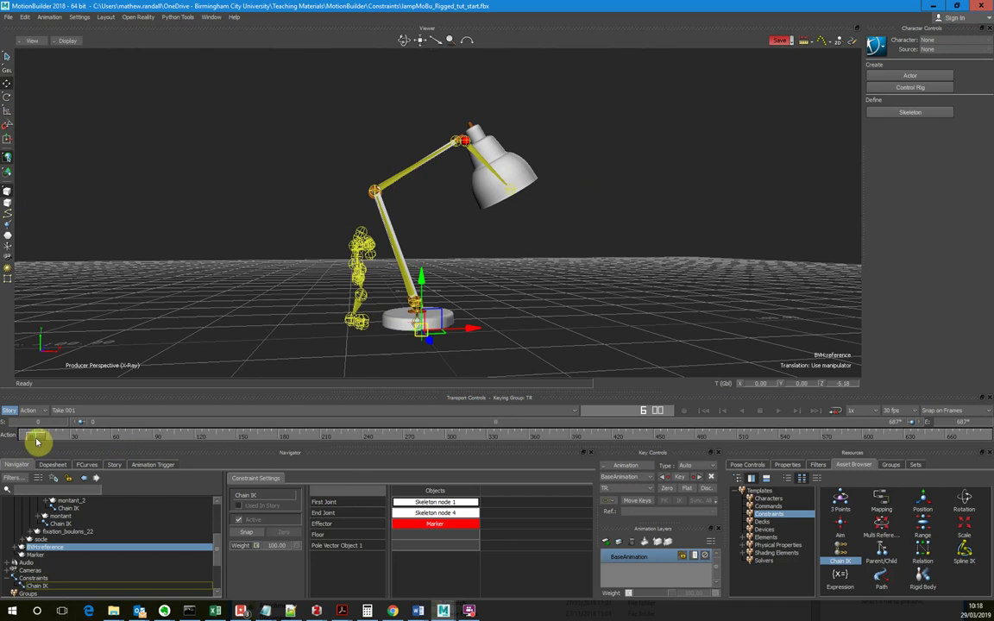
{"action": "left_click_drag", "start_coordinate": [525, 260], "coordinate": [553, 263], "text": "ctrl+shift"}
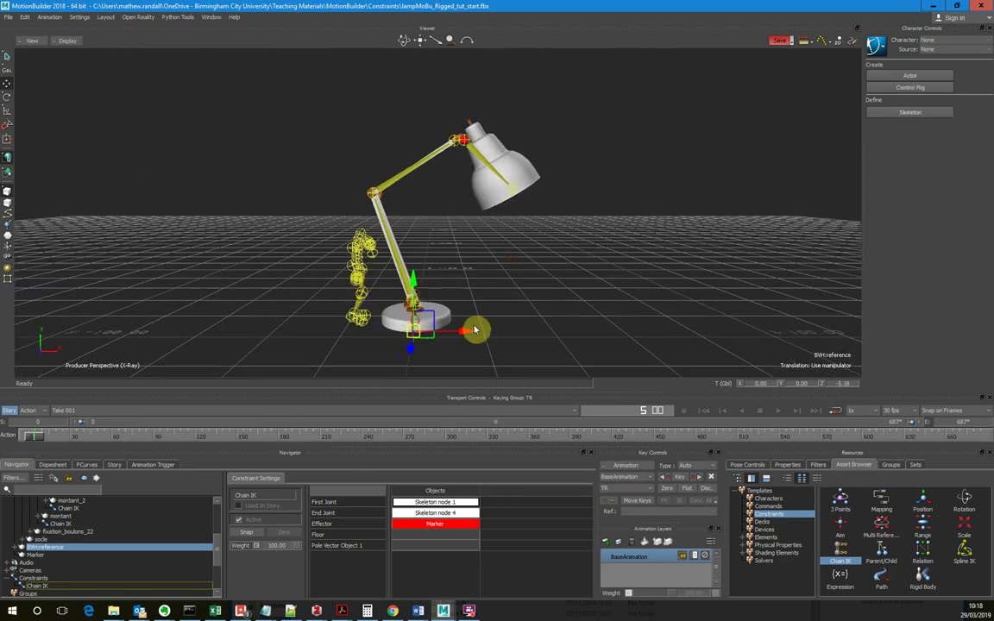
{"action": "mouse_move", "coordinate": [471, 332]}
{"action": "left_mouse_down"}
{"action": "mouse_move", "coordinate": [532, 331]}
{"action": "mouse_move", "coordinate": [475, 310]}
{"action": "mouse_move", "coordinate": [473, 324]}
{"action": "left_mouse_up"}
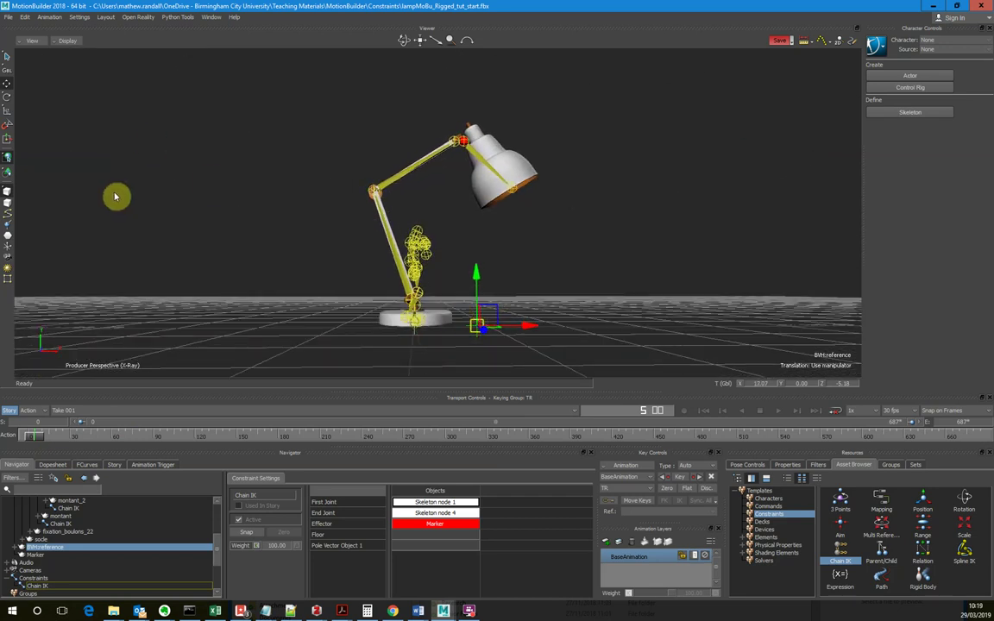
- Scale BVH:reference uniformly to about 2.06 and move it along X to about 35.93, placing the enlarged figure over the lamp base
{"action": "left_click", "coordinate": [15, 547]}
{"action": "left_click", "coordinate": [22, 555]}
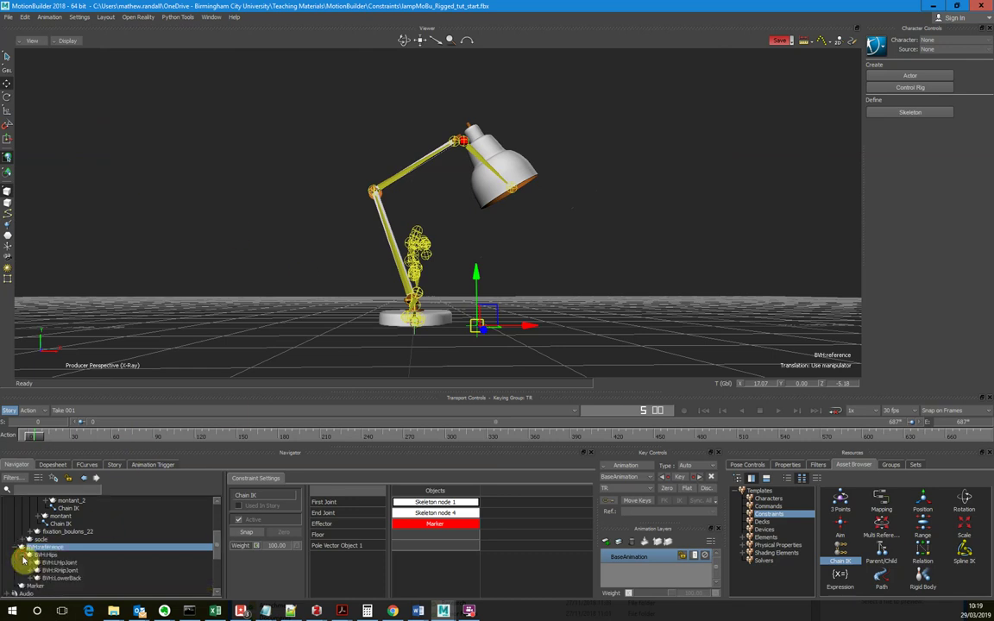
{"action": "left_click", "coordinate": [20, 547]}
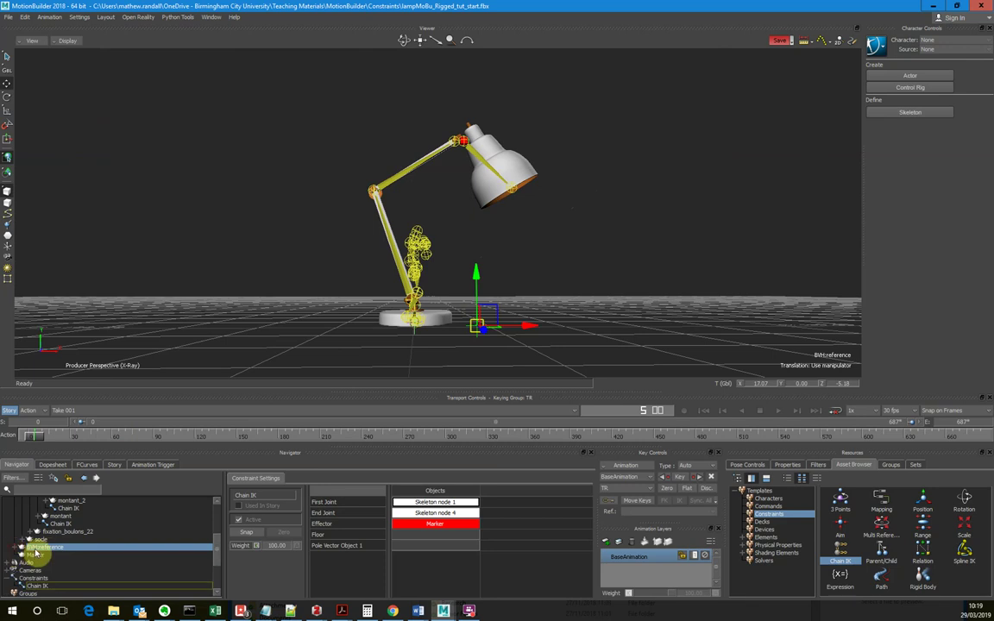
{"action": "left_click", "coordinate": [7, 110]}
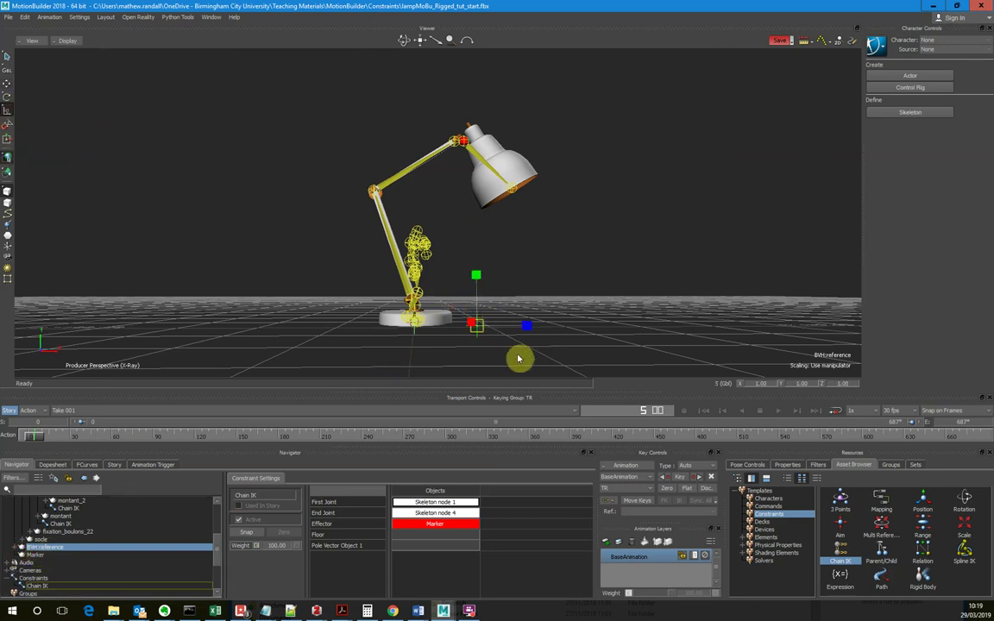
{"action": "left_click_drag", "start_coordinate": [477, 328], "coordinate": [539, 327]}
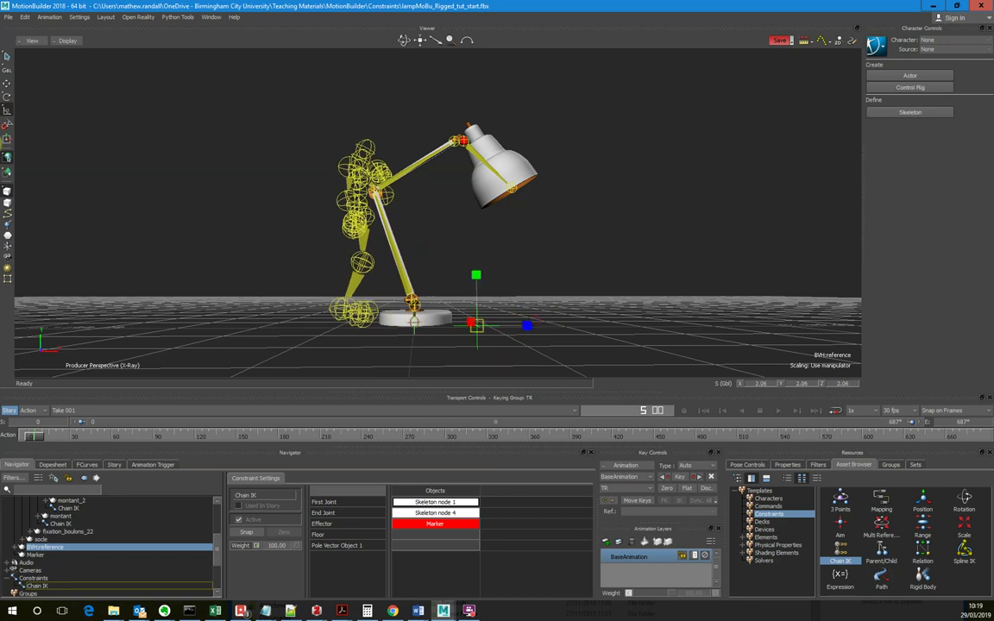
{"action": "left_click", "coordinate": [7, 83]}
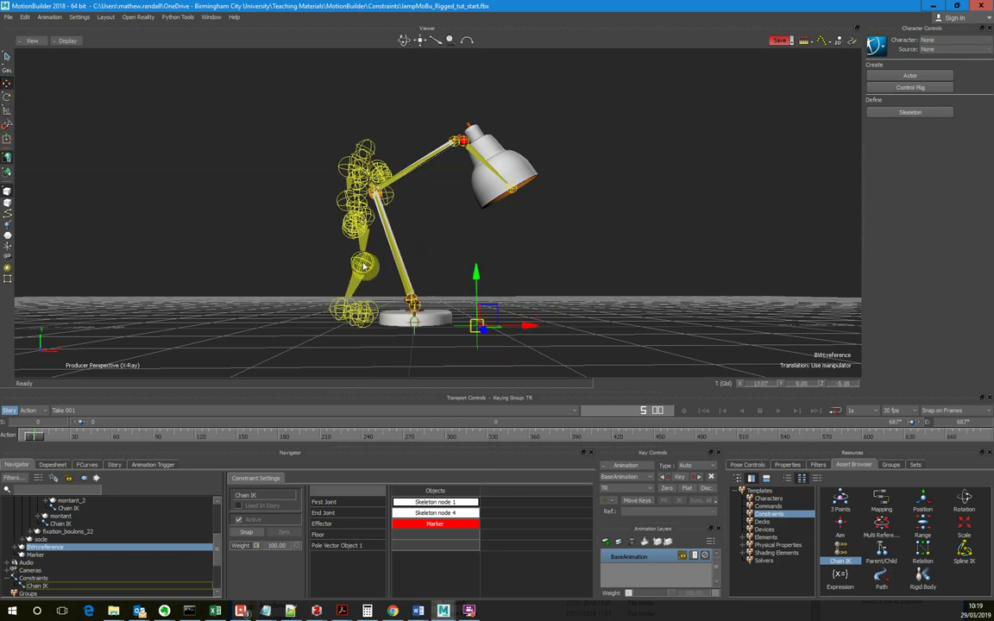
{"action": "left_click_drag", "start_coordinate": [515, 322], "coordinate": [601, 330]}
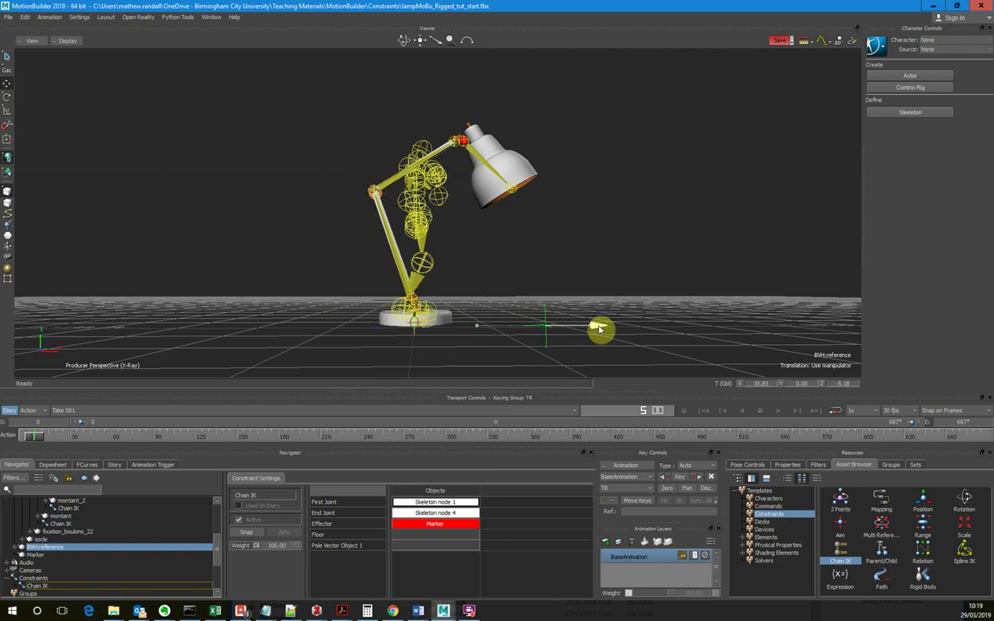
- Scrub through the first 41 frames of the mocap, stop at frame 21 and examine the figure's position against the lamp
{"action": "left_click_drag", "start_coordinate": [462, 336], "coordinate": [463, 289], "text": "ctrl+shift"}
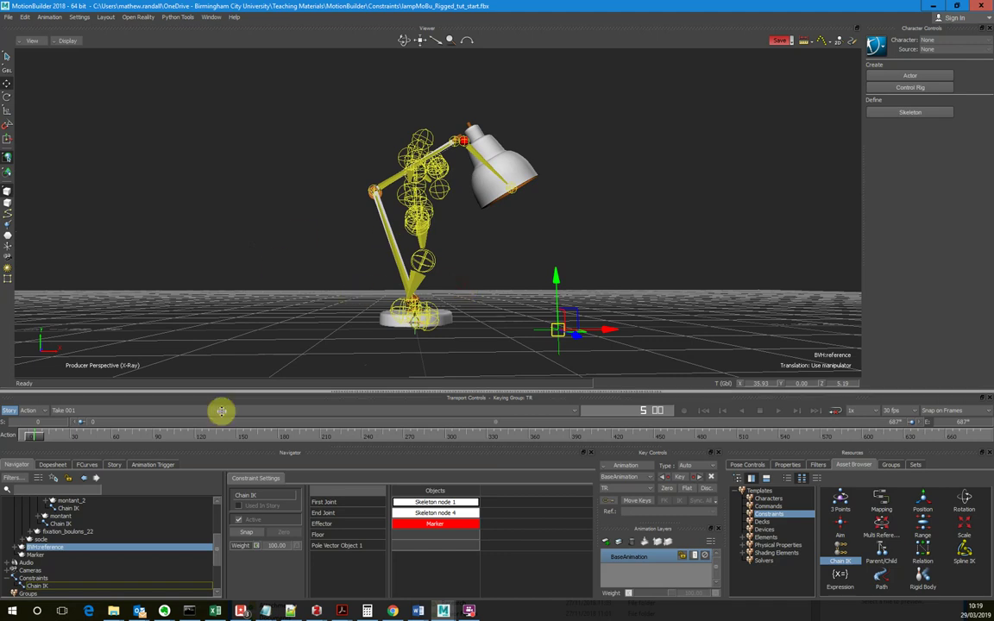
{"action": "left_click", "coordinate": [41, 437]}
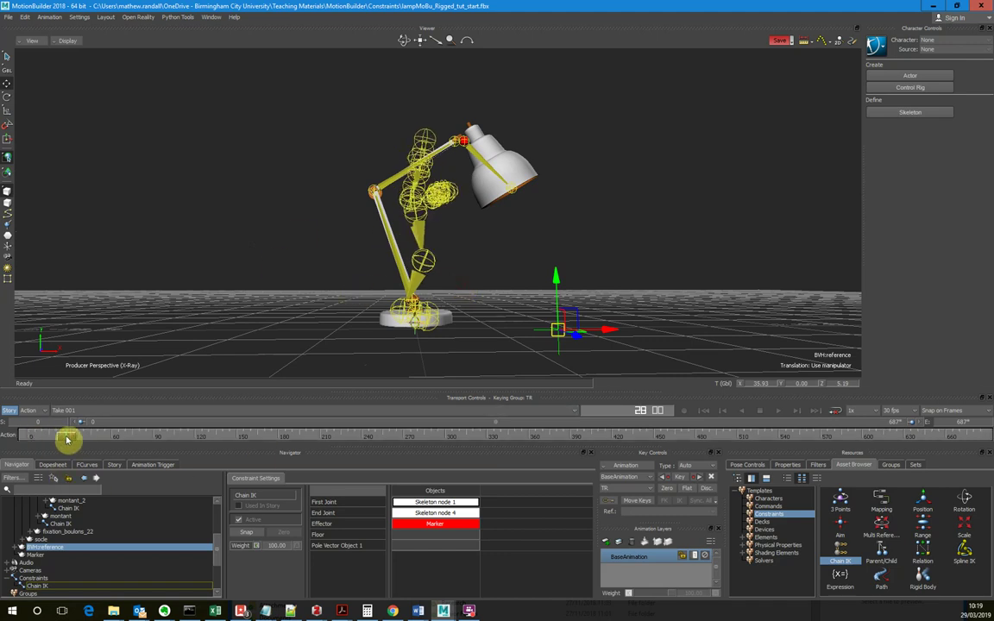
{"action": "mouse_move", "coordinate": [50, 445]}
{"action": "left_mouse_down"}
{"action": "mouse_move", "coordinate": [100, 453]}
{"action": "mouse_move", "coordinate": [29, 453]}
{"action": "mouse_move", "coordinate": [47, 456]}
{"action": "left_mouse_up"}
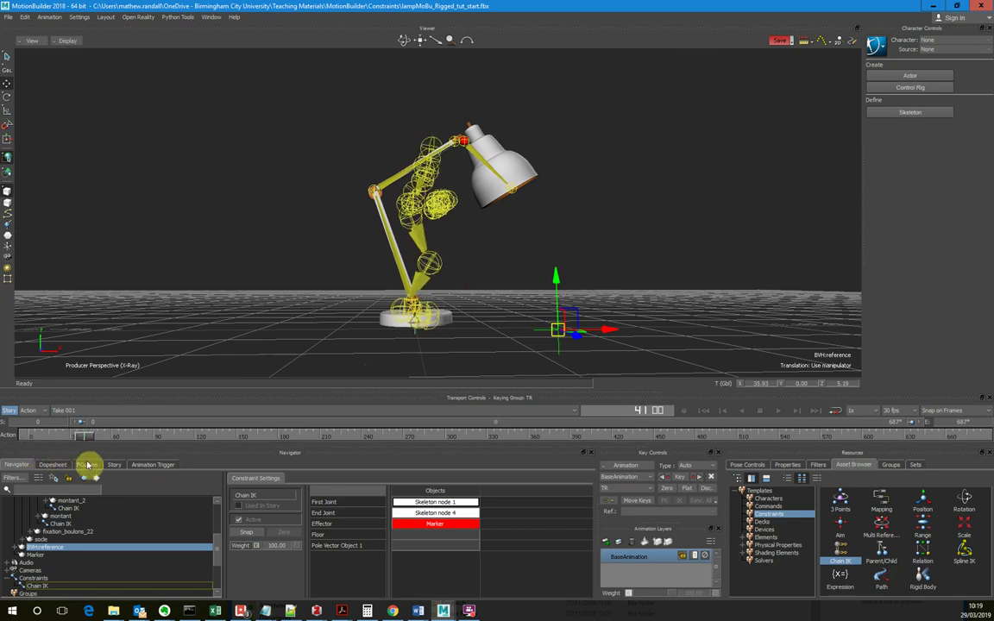
{"action": "left_click_drag", "start_coordinate": [108, 473], "coordinate": [60, 474]}
{"action": "left_click_drag", "start_coordinate": [472, 282], "coordinate": [462, 310], "text": "ctrl+shift"}
{"action": "middle_click_drag", "start_coordinate": [462, 310], "coordinate": [459, 276]}
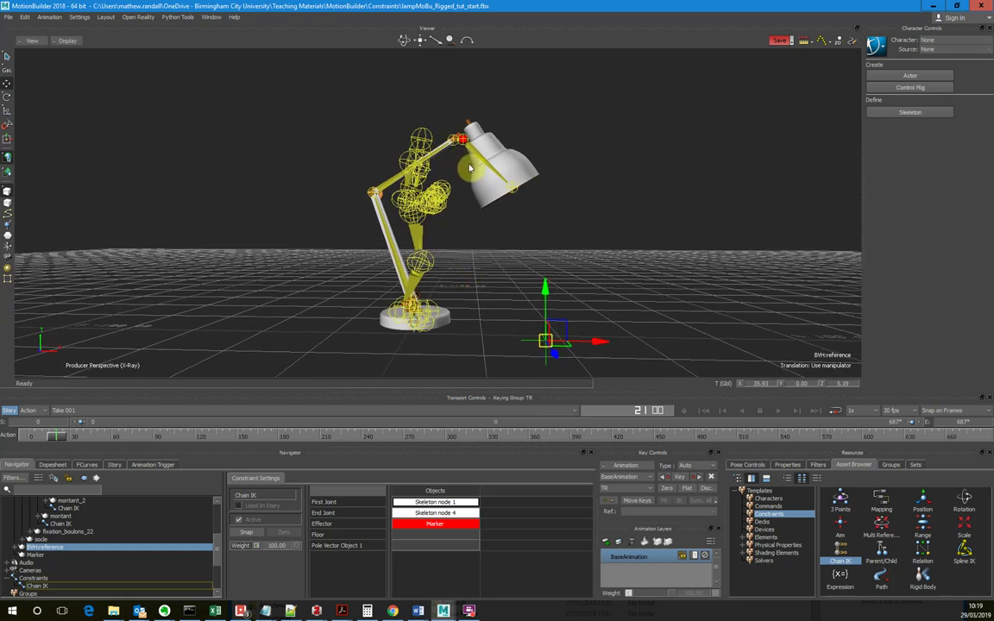
{"action": "middle_click_drag", "start_coordinate": [442, 267], "coordinate": [455, 259]}
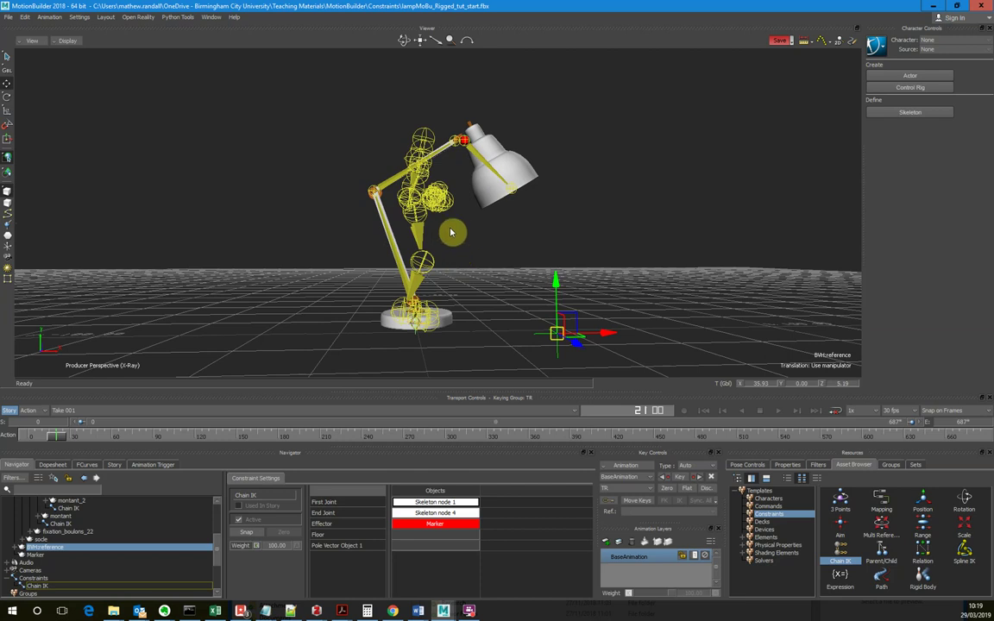
{"action": "middle_click_drag", "start_coordinate": [470, 233], "coordinate": [419, 223]}
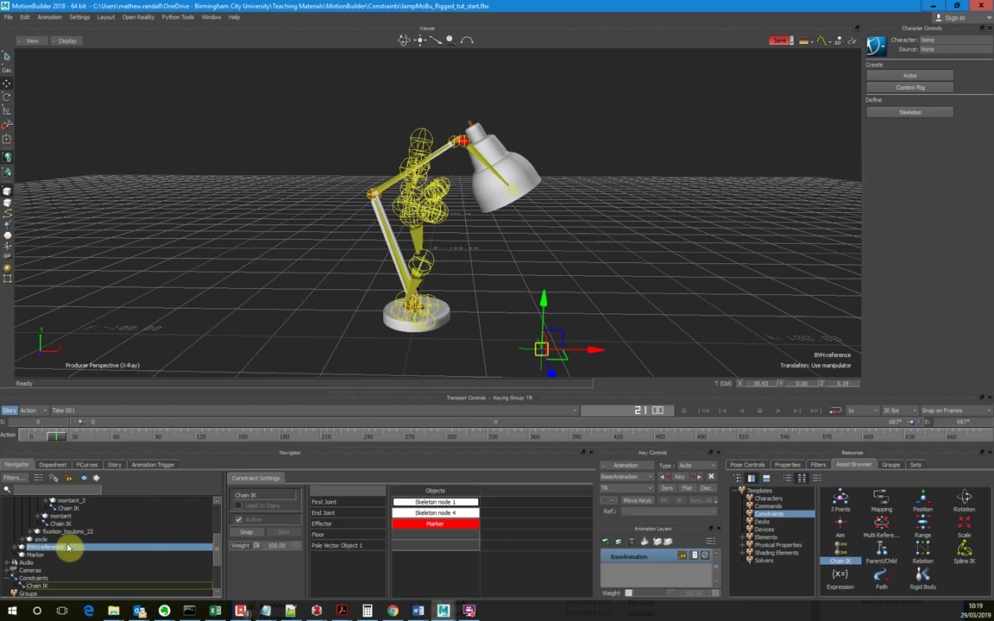
- Test the lamp's arm by moving the Marker along X to about 16.86
{"action": "left_click", "coordinate": [36, 556]}
{"action": "mouse_move", "coordinate": [521, 140]}
{"action": "left_mouse_down"}
{"action": "mouse_move", "coordinate": [542, 142]}
{"action": "mouse_move", "coordinate": [520, 145]}
{"action": "mouse_move", "coordinate": [538, 151]}
{"action": "mouse_move", "coordinate": [527, 152]}
{"action": "left_mouse_up"}
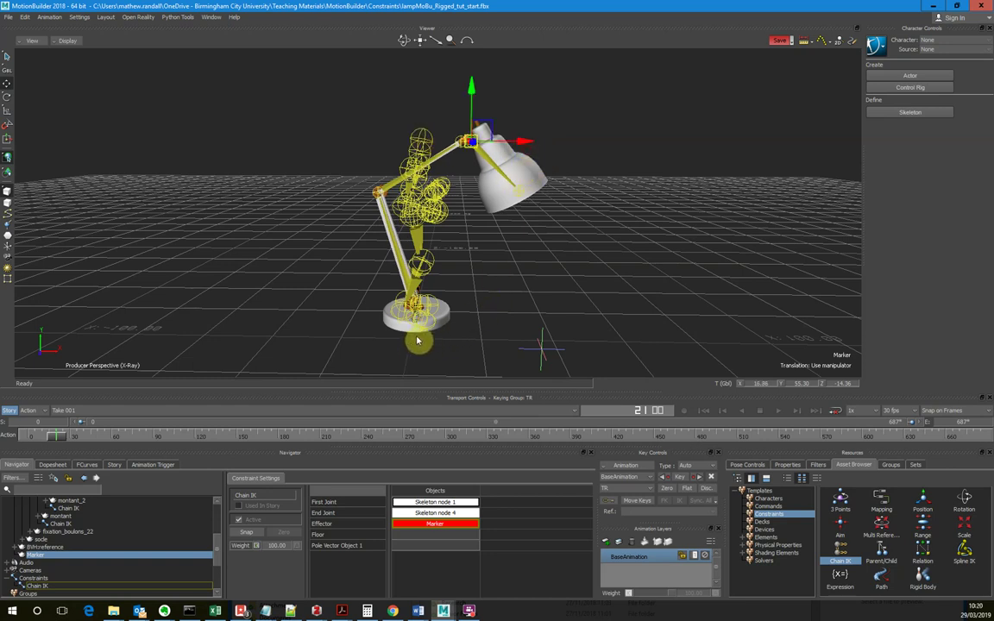
{"action": "left_click_drag", "start_coordinate": [453, 339], "coordinate": [466, 319], "text": "ctrl+shift"}
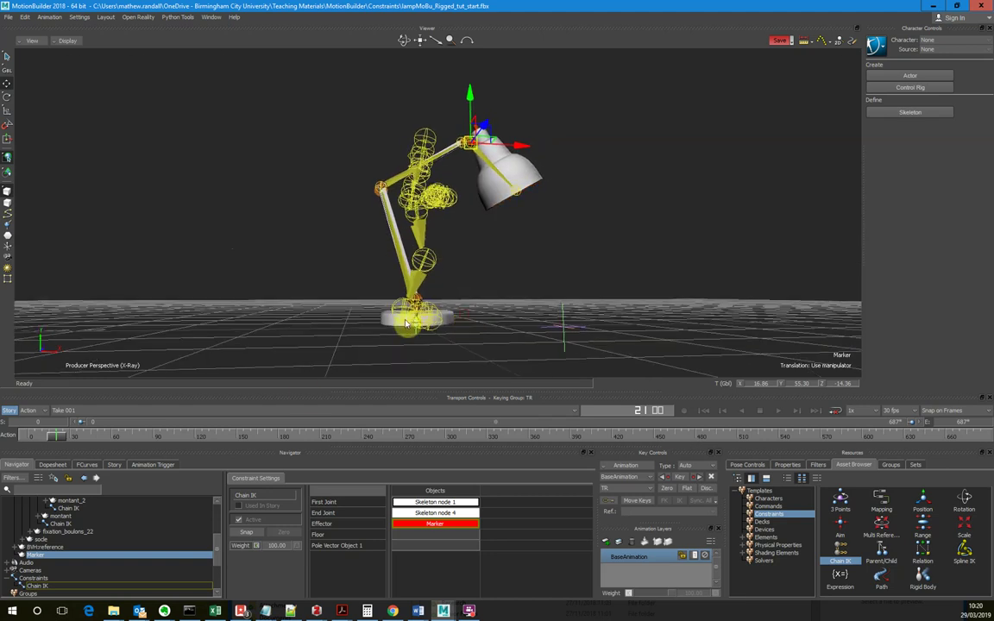
- Select Skeleton root in the lamp hierarchy and test sliding it along X, leaving it at about 0
{"action": "scroll", "coordinate": [145, 536], "scroll_direction": "up", "scroll_amount": 1}
{"action": "scroll", "coordinate": [145, 535], "scroll_direction": "up", "scroll_amount": 3}
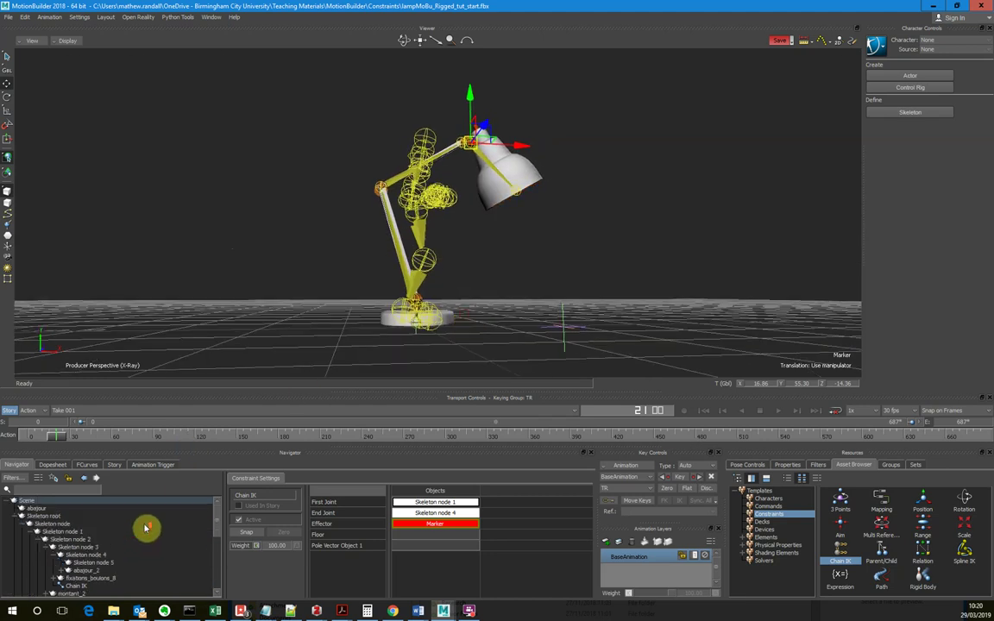
{"action": "left_click", "coordinate": [52, 517]}
{"action": "mouse_move", "coordinate": [473, 329]}
{"action": "left_mouse_down"}
{"action": "mouse_move", "coordinate": [440, 330]}
{"action": "mouse_move", "coordinate": [505, 326]}
{"action": "mouse_move", "coordinate": [419, 337]}
{"action": "mouse_move", "coordinate": [379, 328]}
{"action": "mouse_move", "coordinate": [482, 325]}
{"action": "left_mouse_up"}
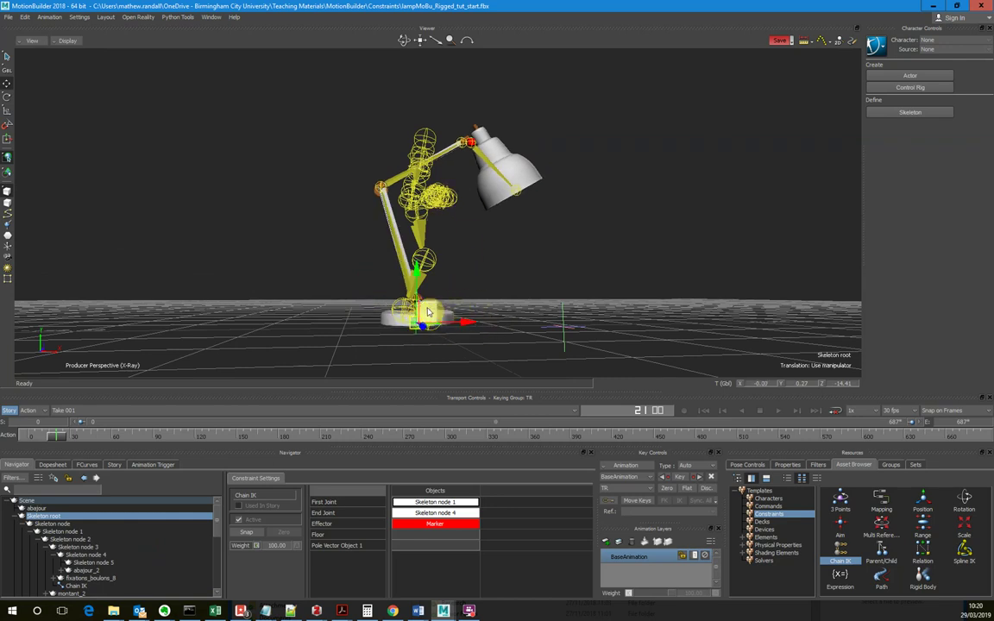
{"action": "mouse_move", "coordinate": [517, 222]}
{"action": "middle_mouse_down", "text": "alt"}
{"action": "mouse_move", "coordinate": [520, 244]}
{"action": "mouse_move", "coordinate": [511, 223]}
{"action": "middle_mouse_up", "text": "alt"}
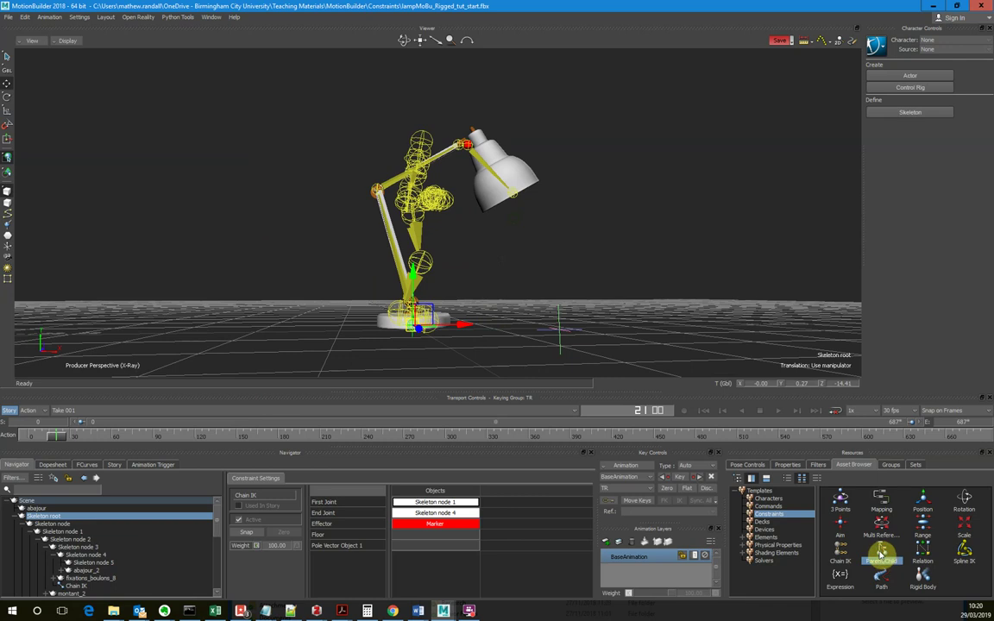
- Create a Parent/Child constraint and assign the Marker as its constrained (child) object
{"action": "left_click_drag", "start_coordinate": [883, 555], "coordinate": [597, 257]}
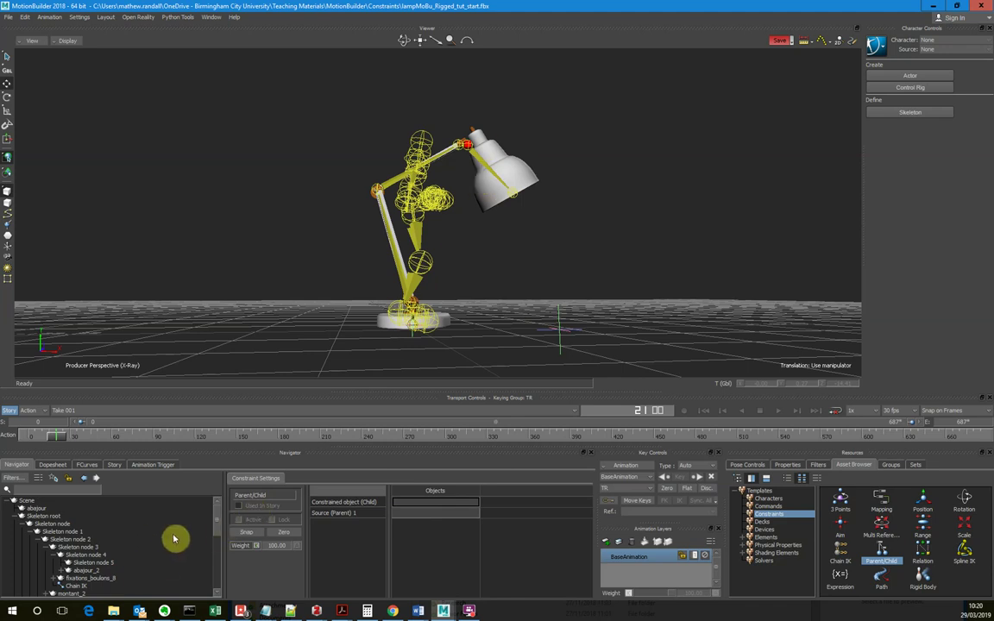
{"action": "mouse_move", "coordinate": [217, 530]}
{"action": "left_mouse_down"}
{"action": "mouse_move", "coordinate": [210, 553]}
{"action": "mouse_move", "coordinate": [211, 545]}
{"action": "left_mouse_up"}
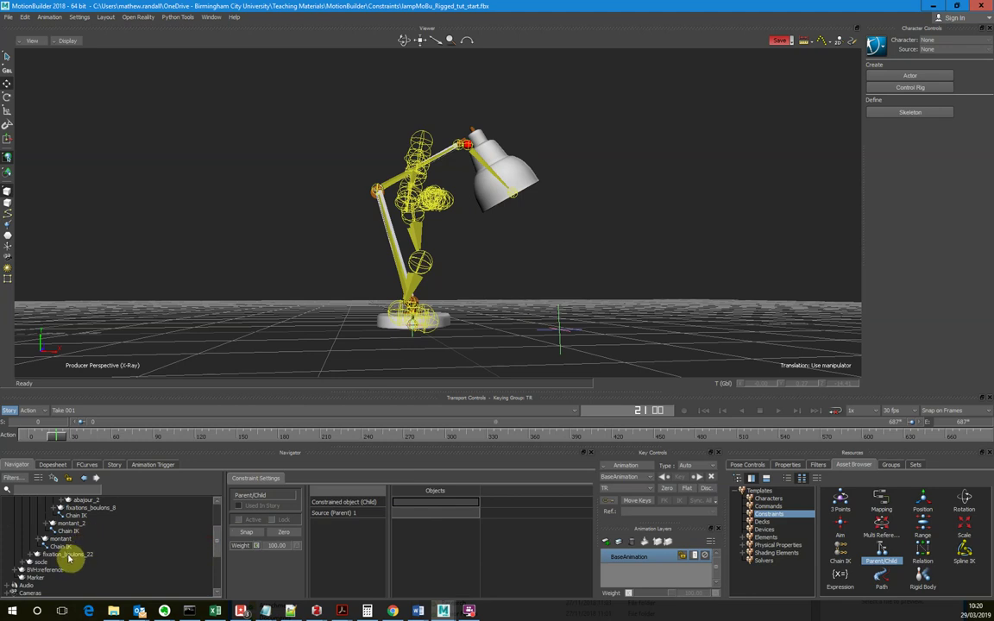
{"action": "left_click", "coordinate": [34, 578]}
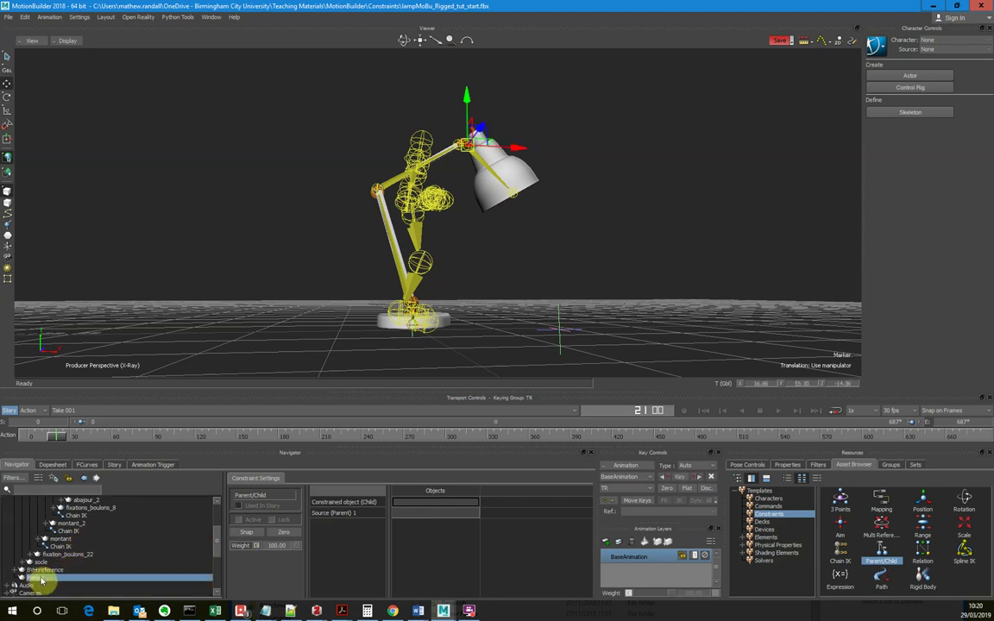
{"action": "scroll", "coordinate": [536, 169], "scroll_direction": "up", "scroll_amount": 3}
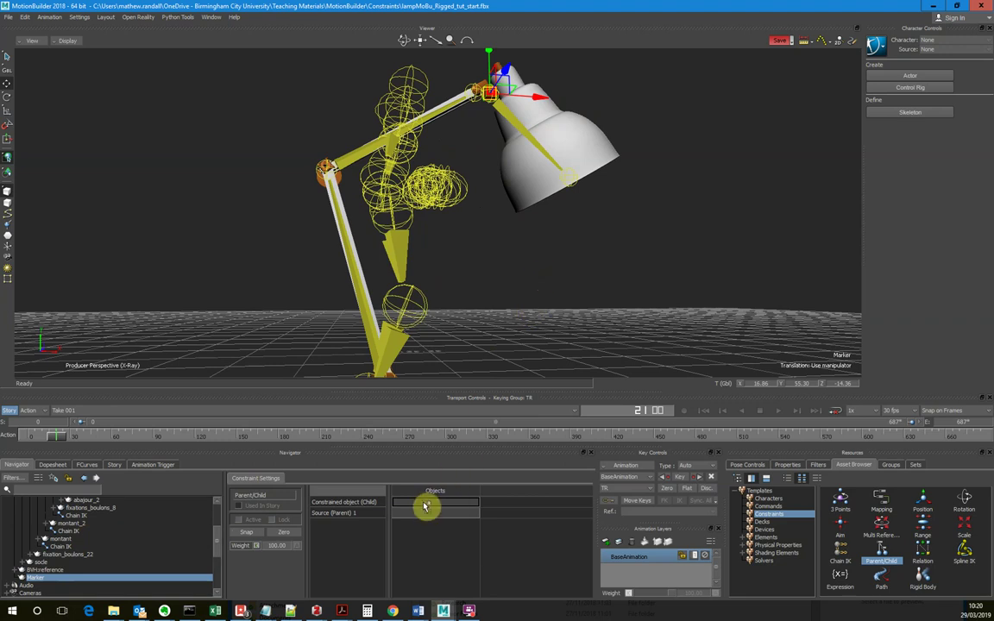
{"action": "left_click_drag", "start_coordinate": [424, 506], "coordinate": [426, 504], "text": "alt"}
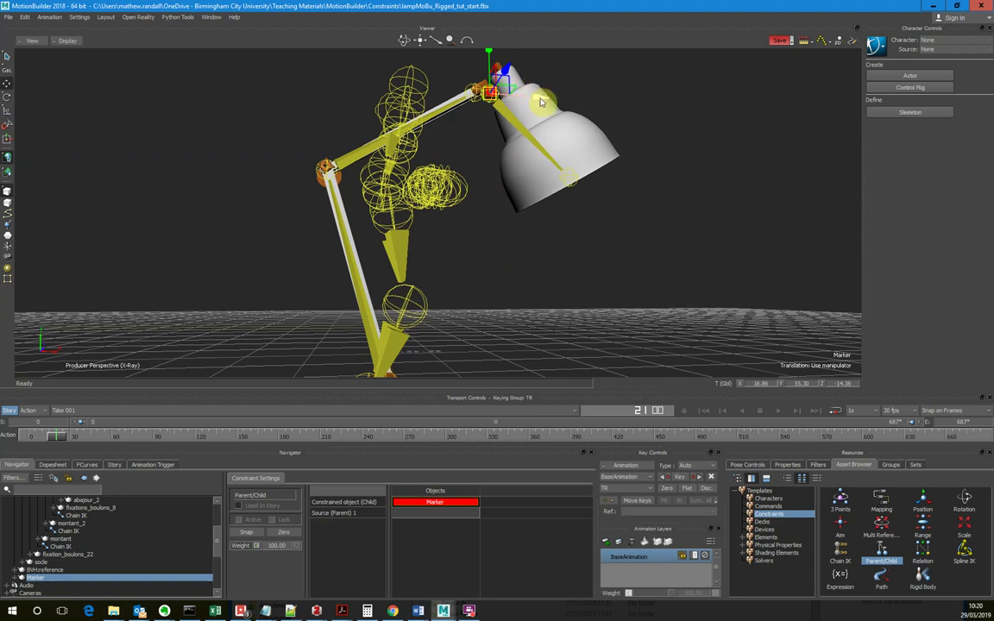
- Expand the mocap hierarchy from BVH:reference through BVH:Hips and BVH:LowerBack down to the joints under BVH:Spine1
{"action": "left_click_drag", "start_coordinate": [504, 178], "coordinate": [481, 218], "text": "ctrl+shift"}
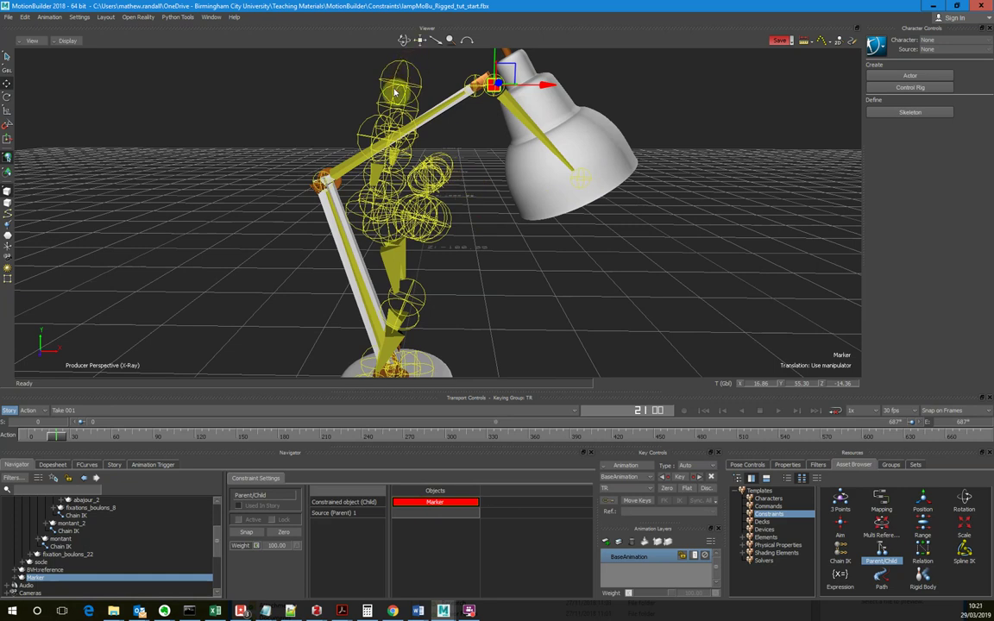
{"action": "left_click", "coordinate": [526, 164]}
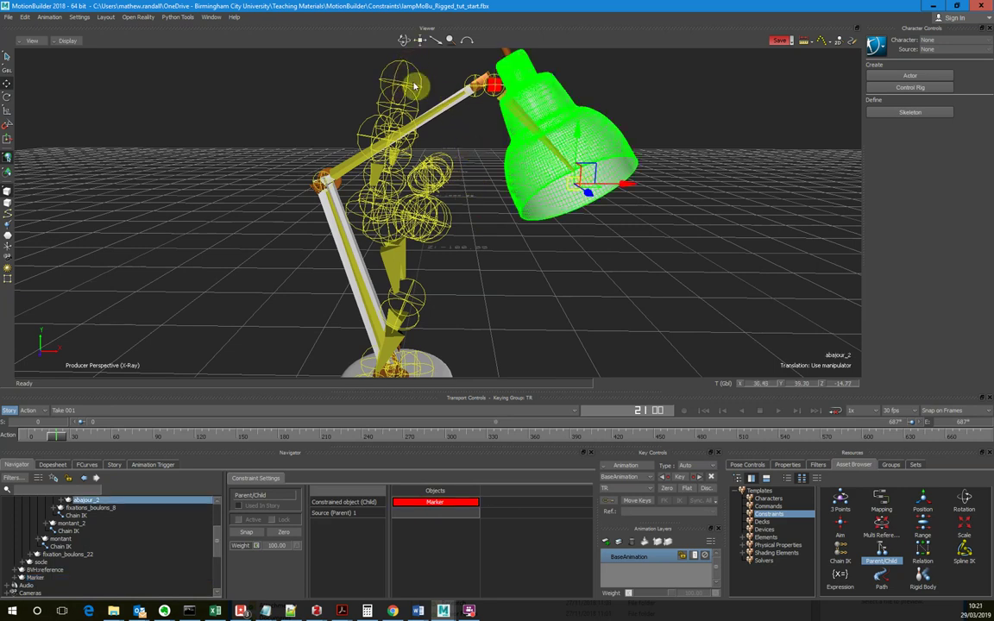
{"action": "scroll", "coordinate": [154, 518], "scroll_direction": "down", "scroll_amount": 2}
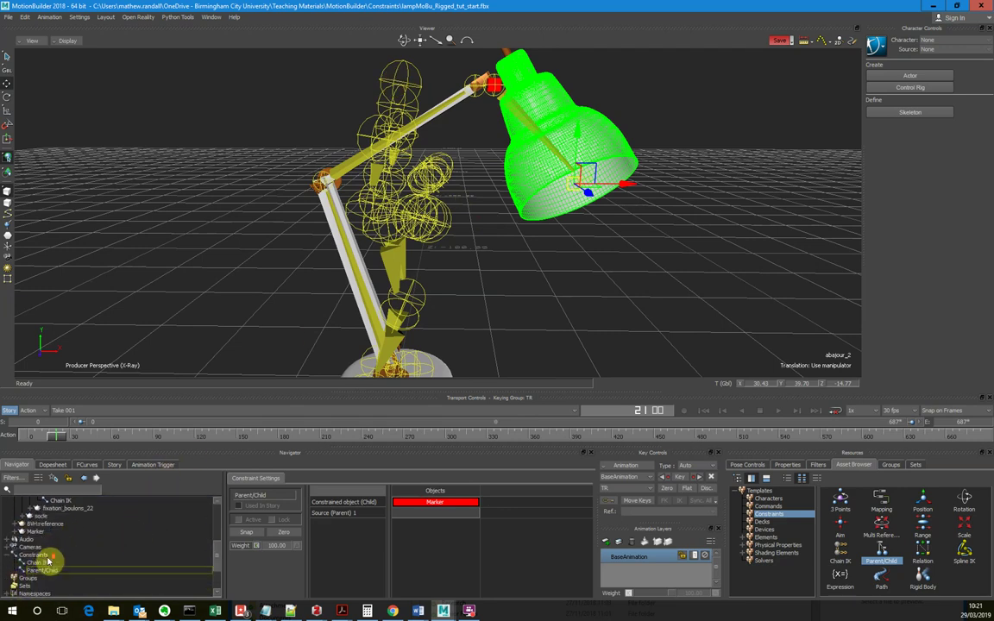
{"action": "left_click", "coordinate": [14, 539]}
{"action": "left_click", "coordinate": [23, 548]}
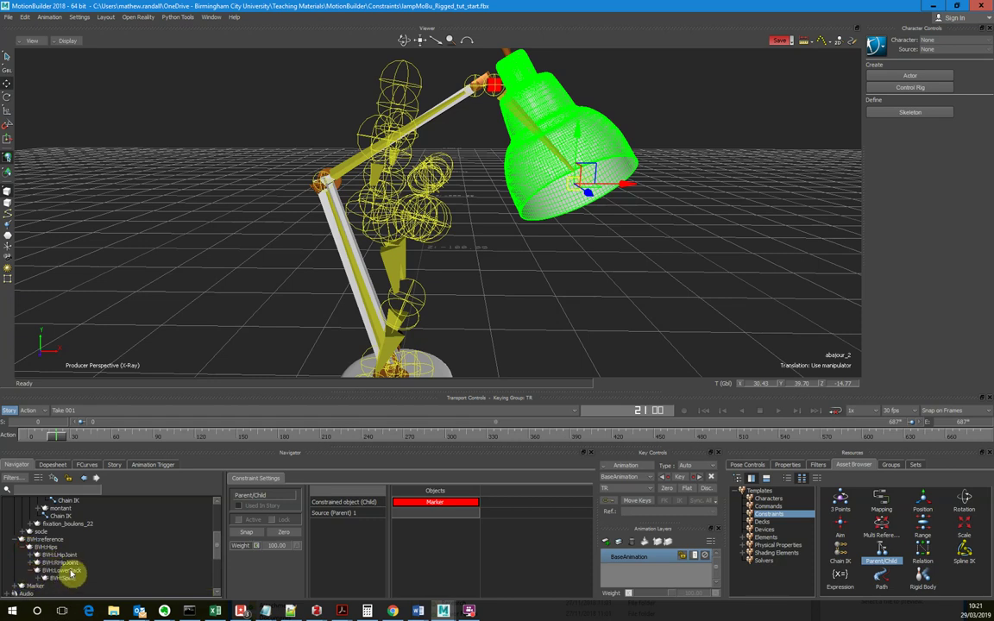
{"action": "scroll", "coordinate": [67, 573], "scroll_direction": "down", "scroll_amount": 1}
{"action": "left_click", "coordinate": [61, 556]}
{"action": "left_click", "coordinate": [38, 563]}
{"action": "left_click", "coordinate": [46, 571]}
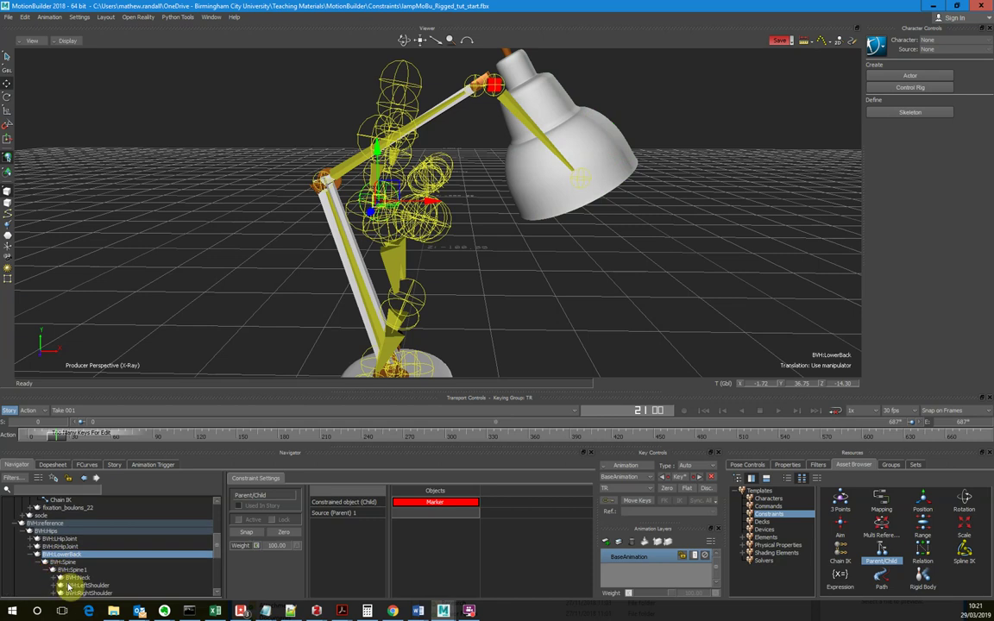
- Expand the neck joints down to BVH:Head_End and assign that joint as Source (Parent) 1 of the Parent/Child constraint
{"action": "left_click", "coordinate": [85, 578]}
{"action": "scroll", "coordinate": [98, 571], "scroll_direction": "down", "scroll_amount": 2}
{"action": "left_click", "coordinate": [54, 563]}
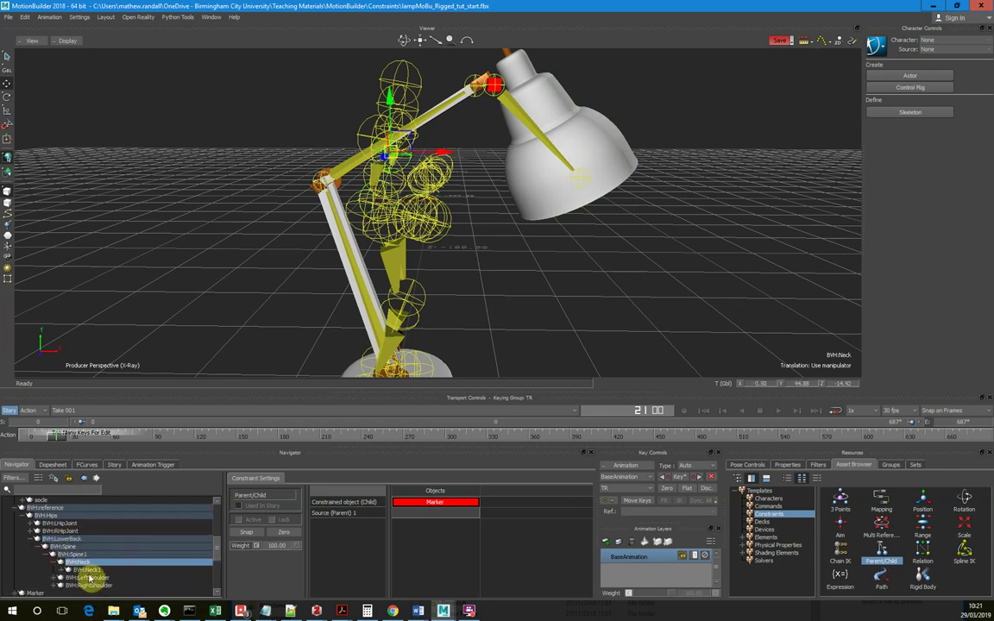
{"action": "left_click", "coordinate": [62, 571]}
{"action": "left_click", "coordinate": [79, 578]}
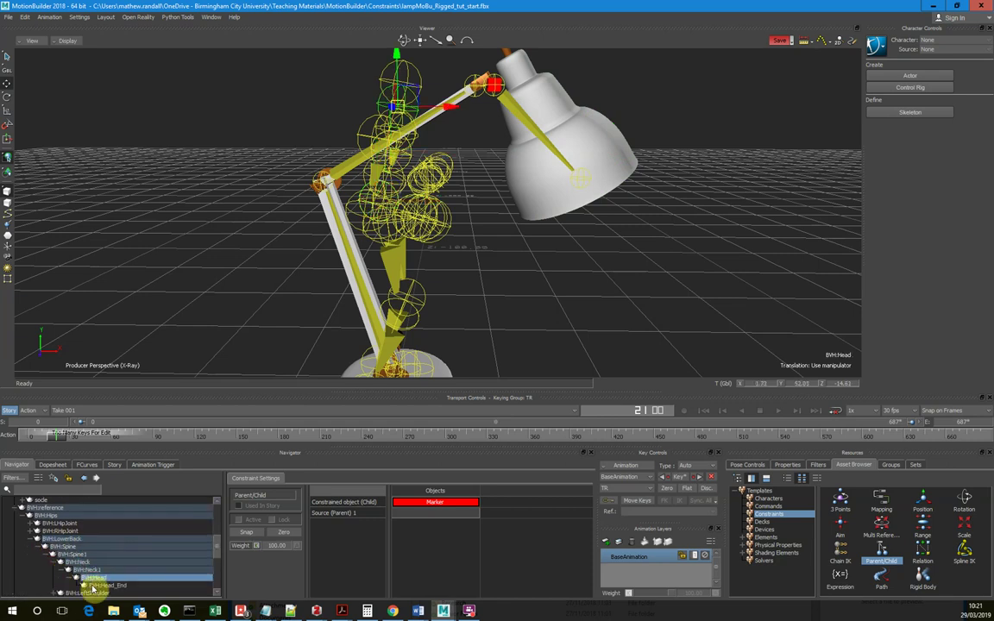
{"action": "left_click", "coordinate": [102, 585]}
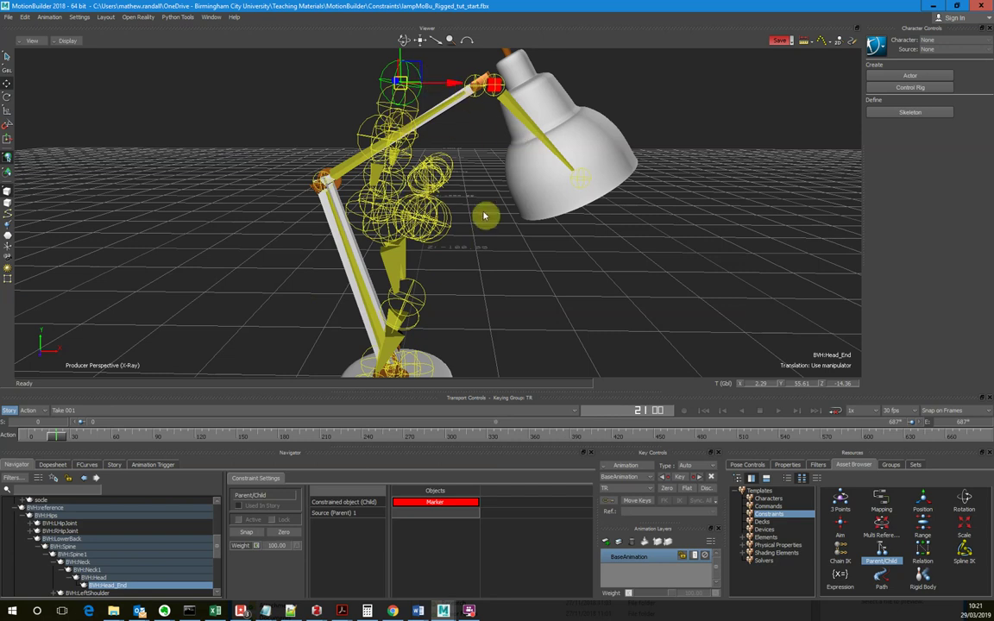
{"action": "left_click_drag", "start_coordinate": [443, 432], "coordinate": [425, 514]}
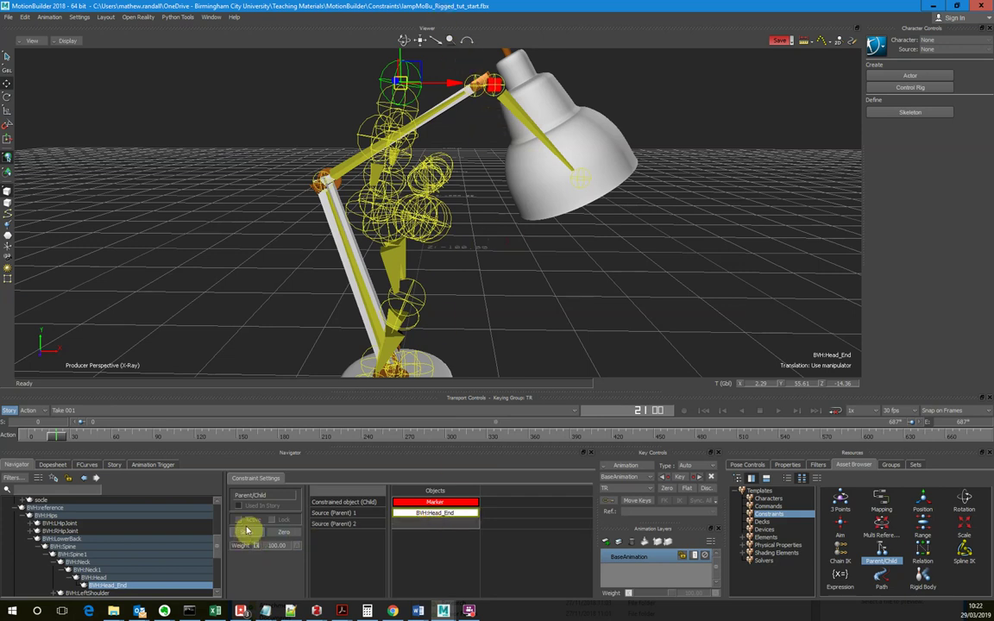
- Move the Marker along X to about 2.50, onto the mocap head, and snap the Parent/Child constraint active
{"action": "mouse_move", "coordinate": [498, 95]}
{"action": "left_mouse_down"}
{"action": "mouse_move", "coordinate": [533, 86]}
{"action": "mouse_move", "coordinate": [462, 90]}
{"action": "left_mouse_up"}
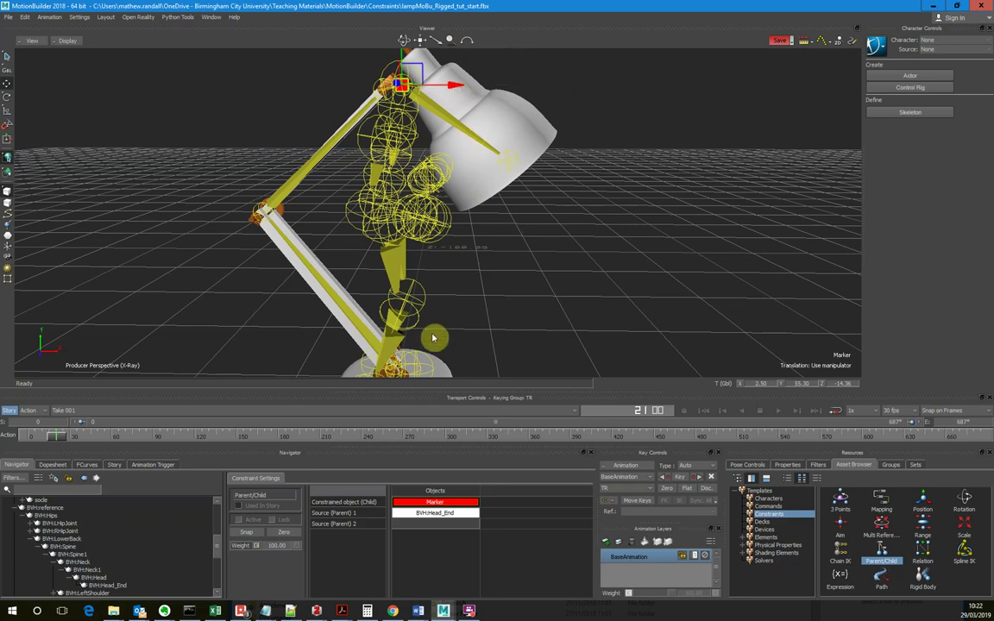
{"action": "left_click", "coordinate": [255, 536]}
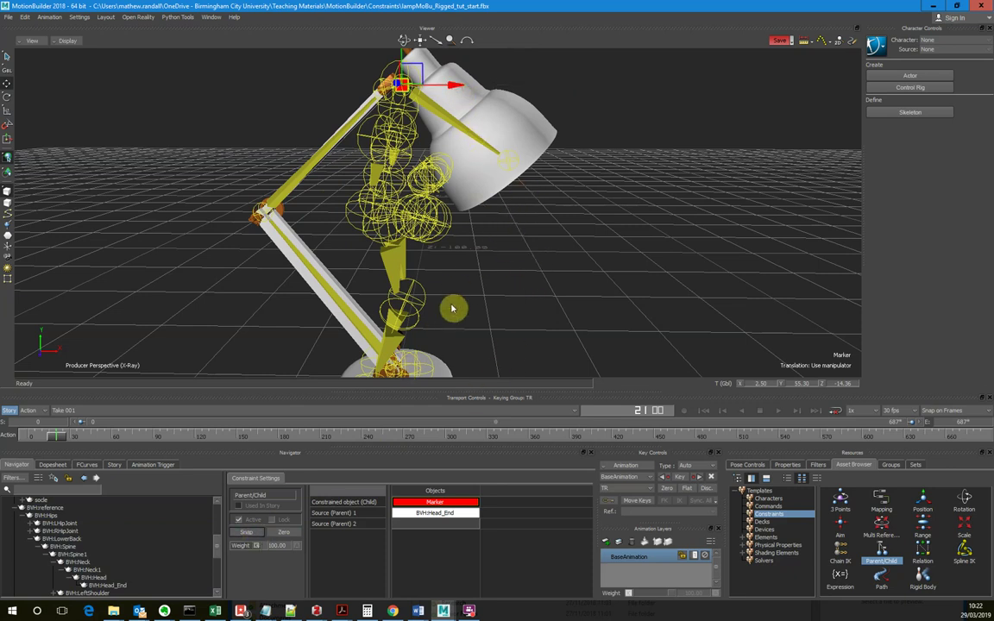
- Create a second Parent/Child constraint and select the lamp's base mesh
{"action": "left_click_drag", "start_coordinate": [538, 331], "coordinate": [535, 254], "text": "ctrl+shift"}
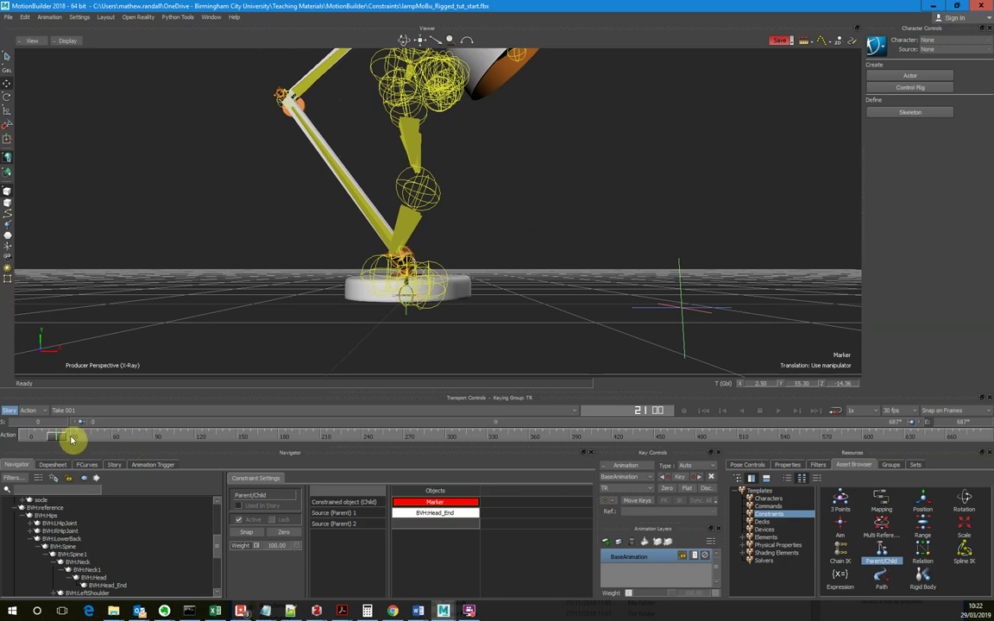
{"action": "left_click_drag", "start_coordinate": [504, 234], "coordinate": [455, 300], "text": "ctrl+shift"}
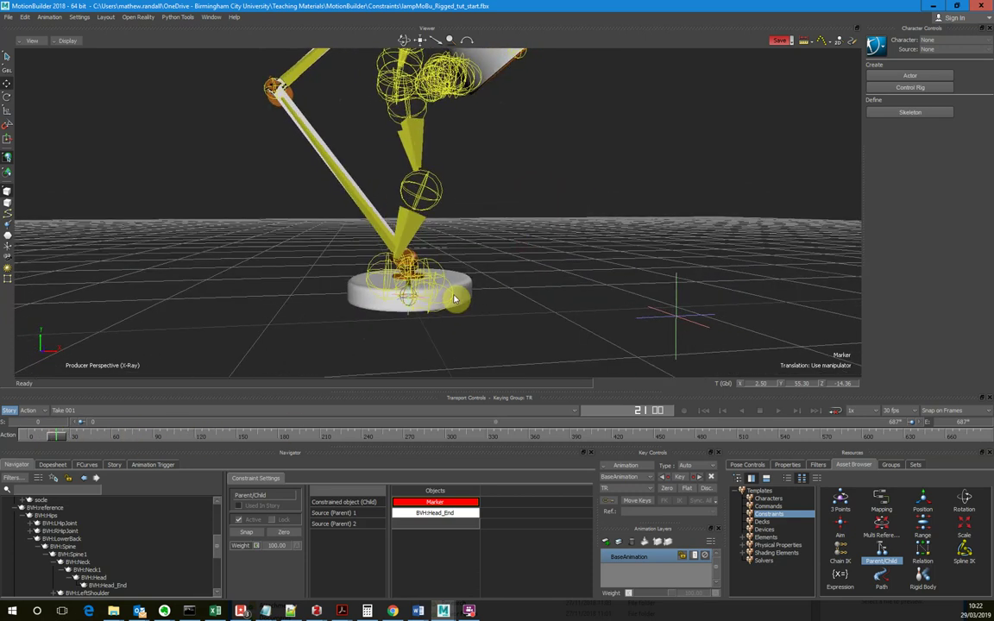
{"action": "left_click_drag", "start_coordinate": [882, 552], "coordinate": [522, 238]}
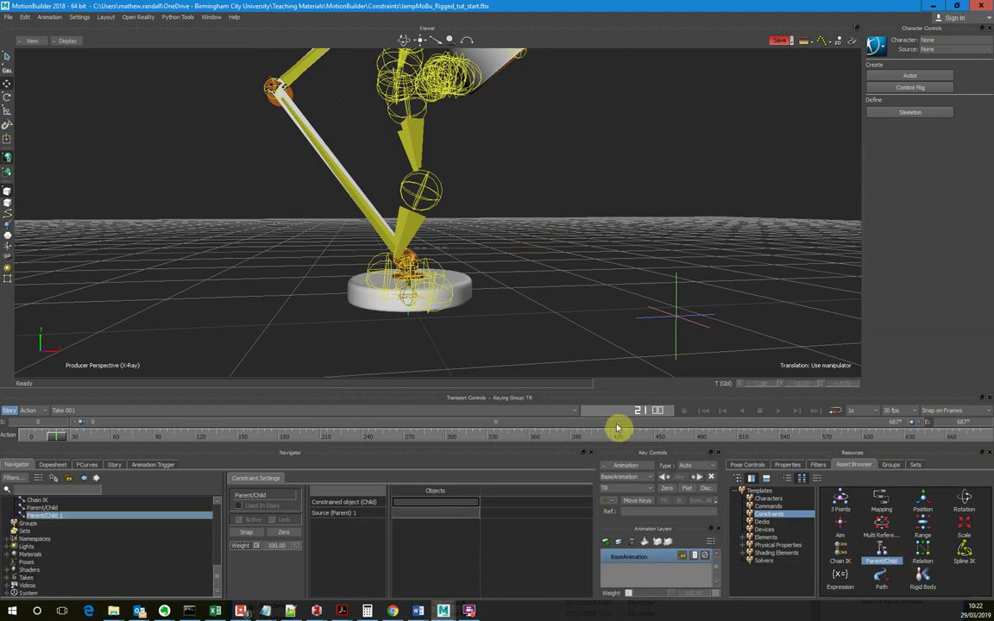
{"action": "left_click", "coordinate": [445, 308]}
{"action": "left_click_drag", "start_coordinate": [509, 335], "coordinate": [483, 310], "text": "ctrl+shift"}
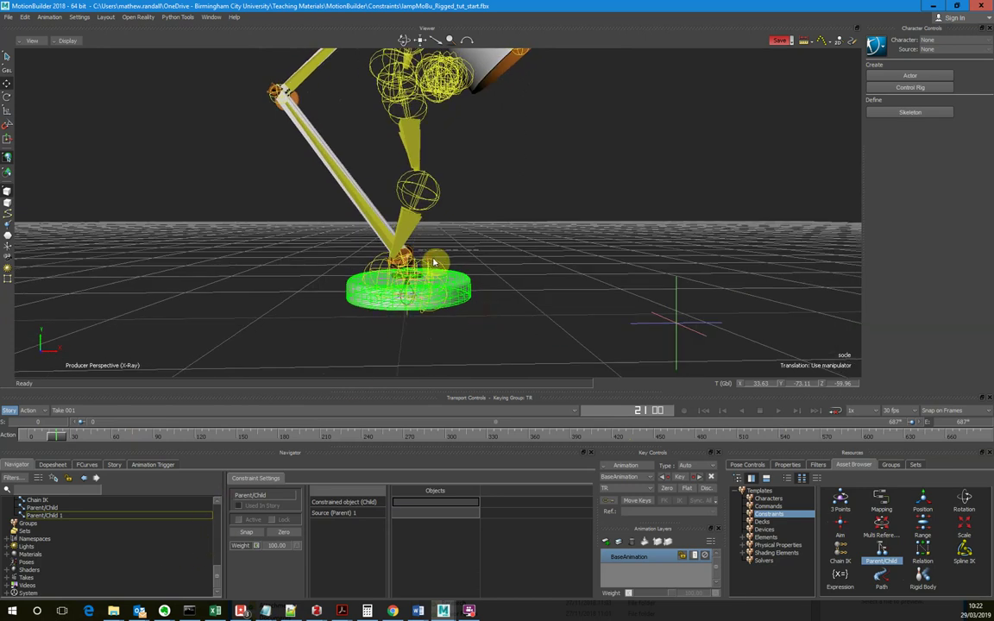
{"action": "left_click", "coordinate": [62, 41]}
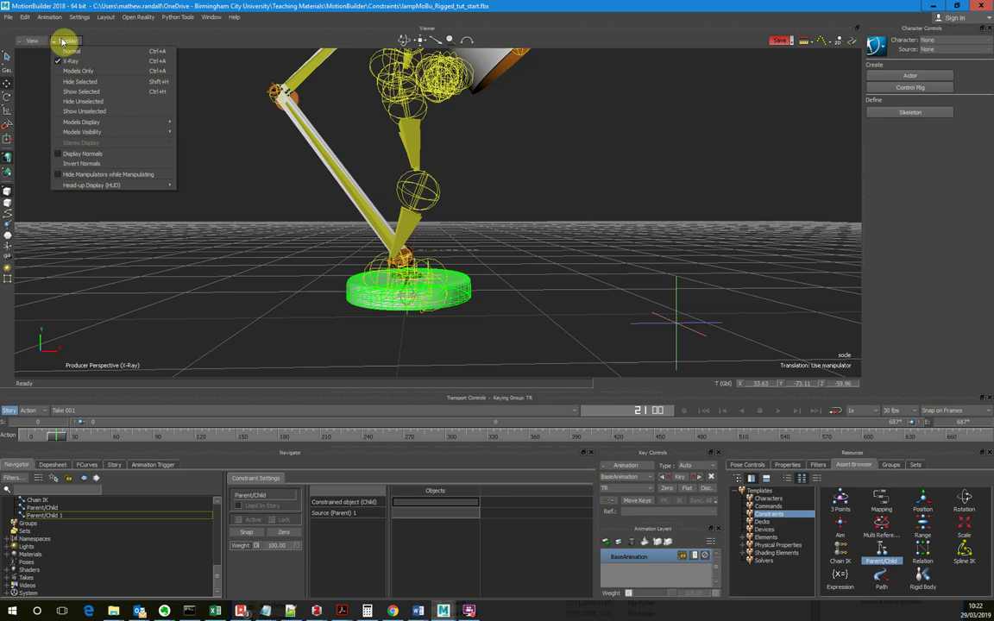
{"action": "left_click", "coordinate": [453, 216]}
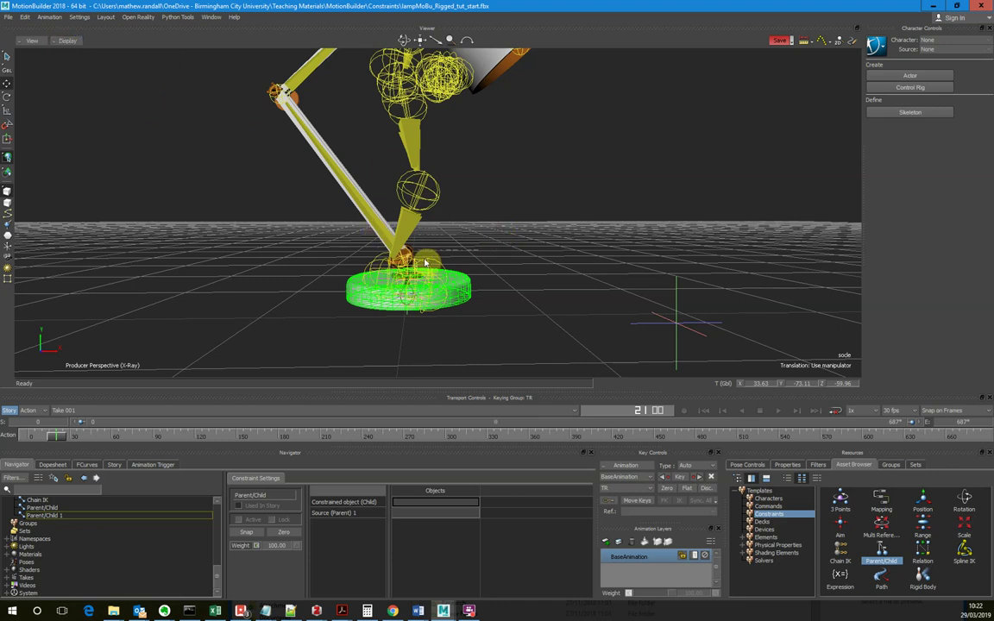
- Expand the mocap right leg hierarchy from BVH:RHipJoint down to BVH:RightFoot and select the foot joint
{"action": "scroll", "coordinate": [85, 517], "scroll_direction": "up", "scroll_amount": 6}
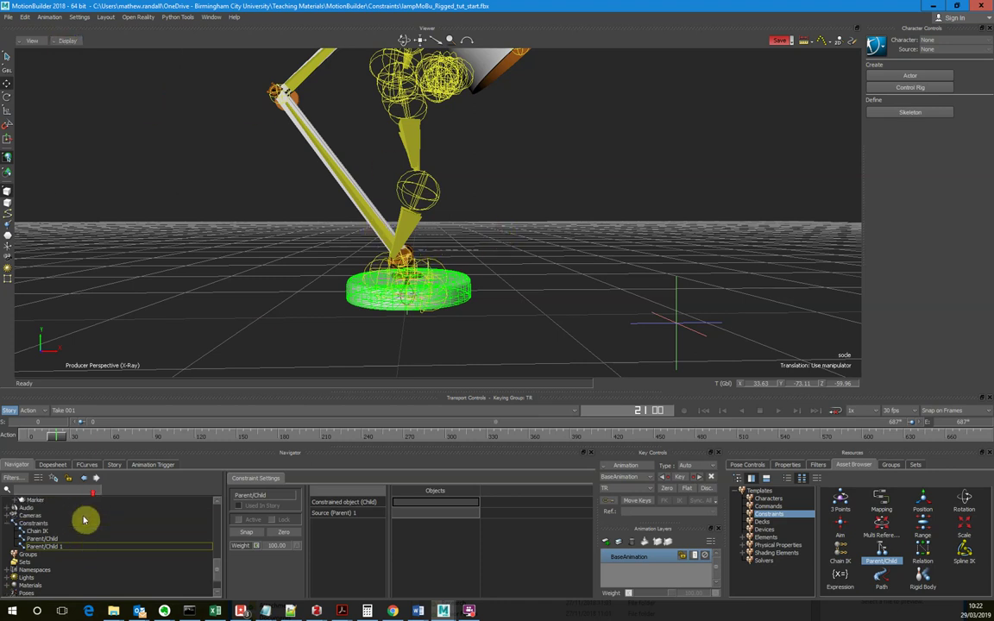
{"action": "scroll", "coordinate": [102, 526], "scroll_direction": "down", "scroll_amount": 1}
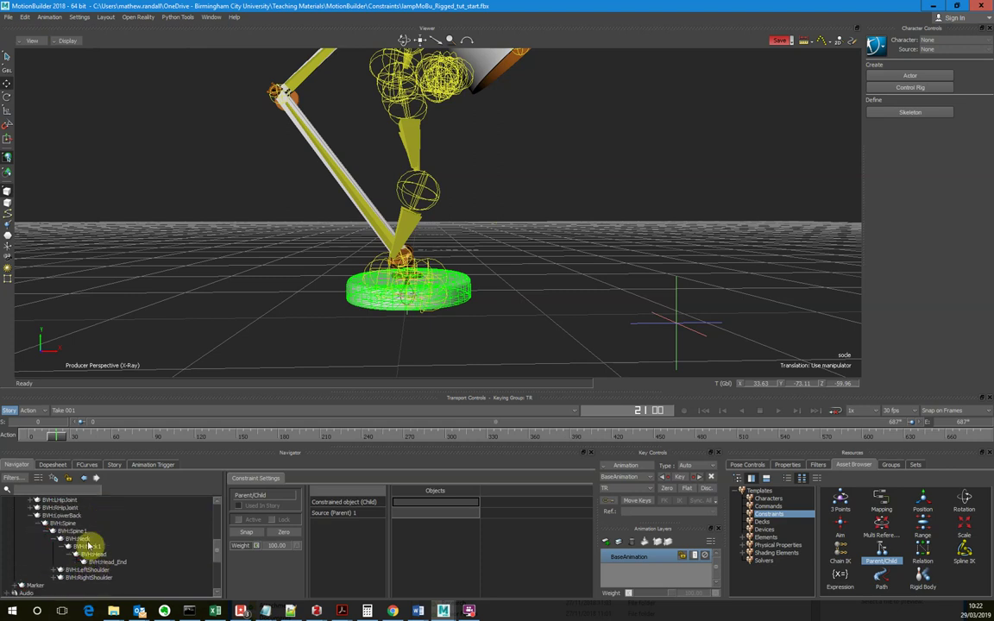
{"action": "scroll", "coordinate": [54, 539], "scroll_direction": "up", "scroll_amount": 1}
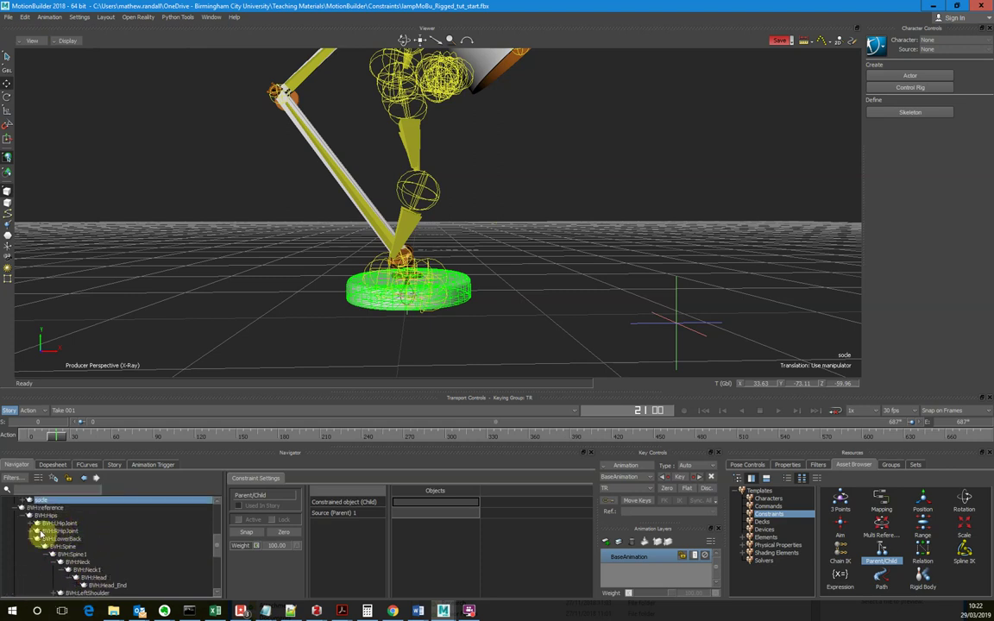
{"action": "left_click", "coordinate": [37, 531]}
{"action": "left_click", "coordinate": [38, 538]}
{"action": "left_click", "coordinate": [44, 546]}
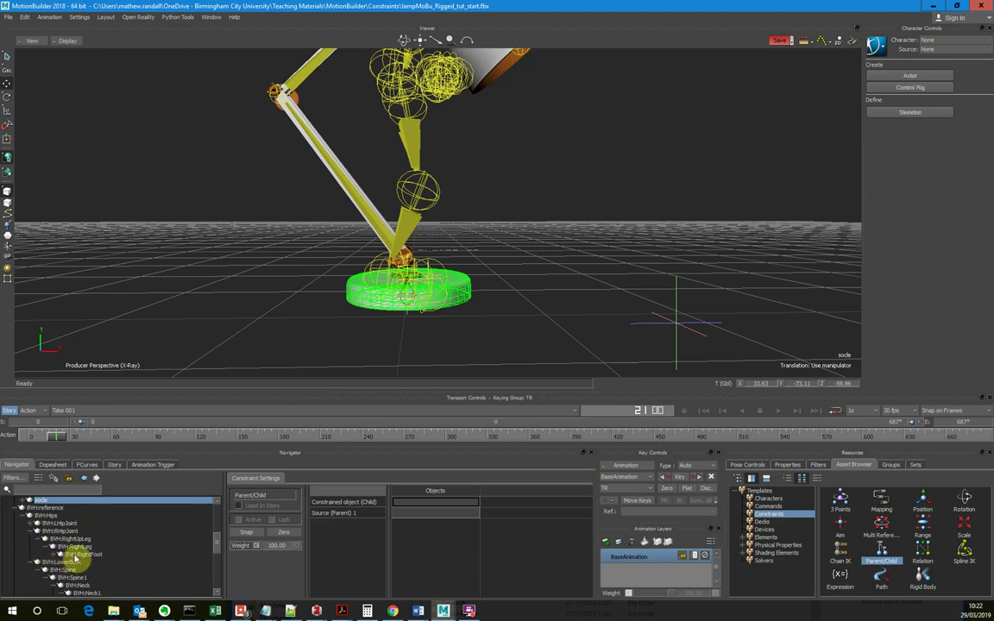
{"action": "left_click", "coordinate": [76, 555]}
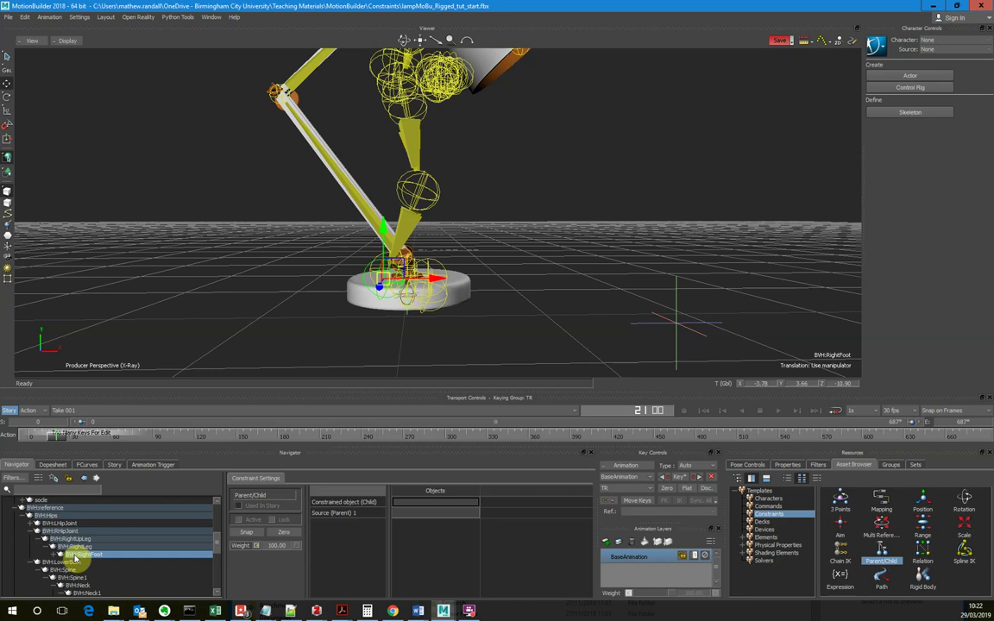
- Expand the right foot joints and assign BVH:RightToeBase as Source (Parent) 1 of the new Parent/Child constraint
{"action": "left_click", "coordinate": [60, 555]}
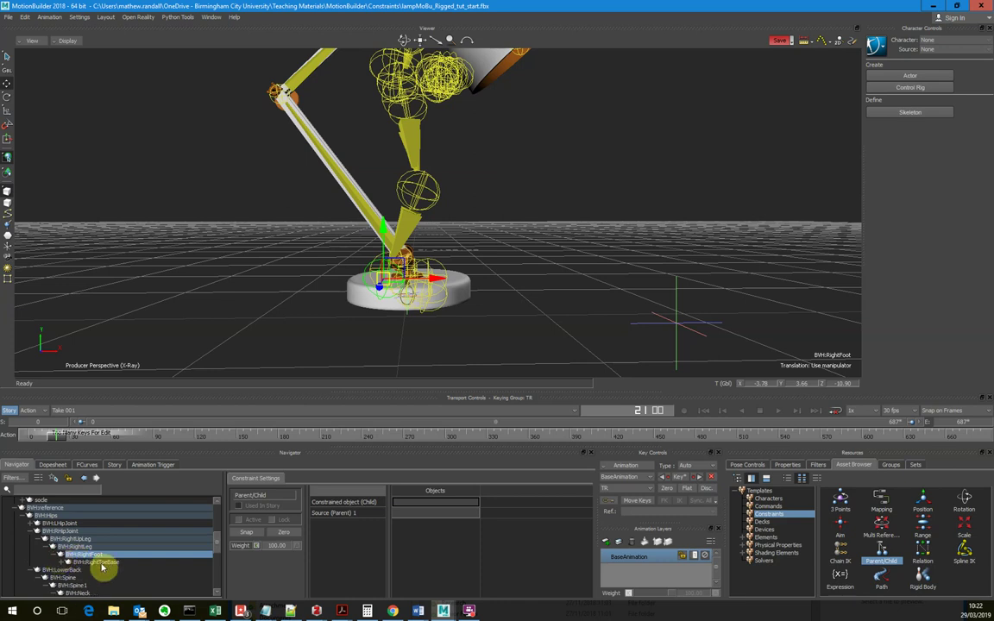
{"action": "left_click", "coordinate": [97, 563]}
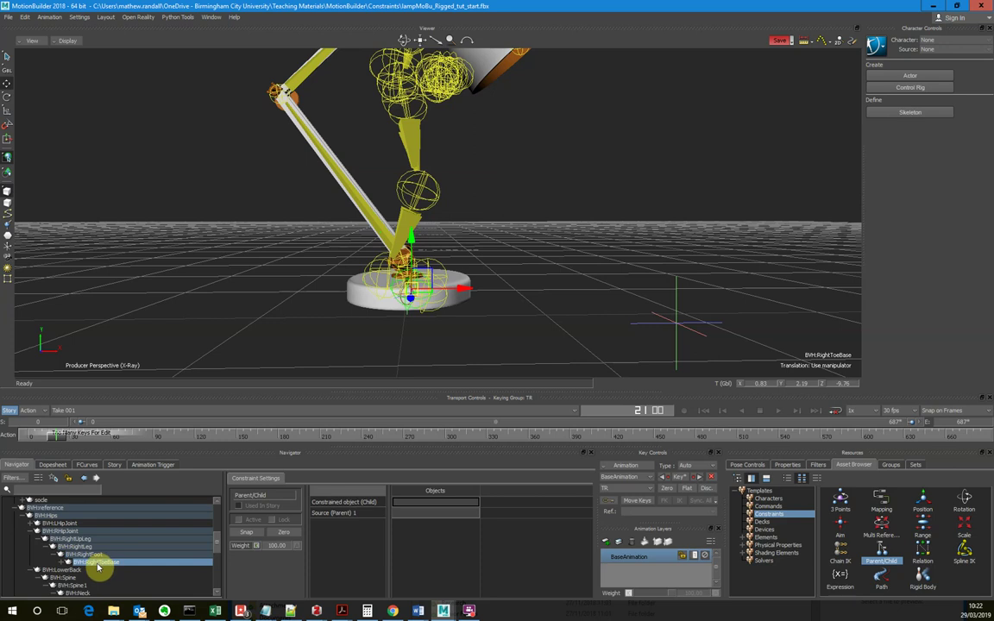
{"action": "left_click", "coordinate": [67, 563]}
{"action": "left_click", "coordinate": [90, 553]}
{"action": "left_click", "coordinate": [113, 571]}
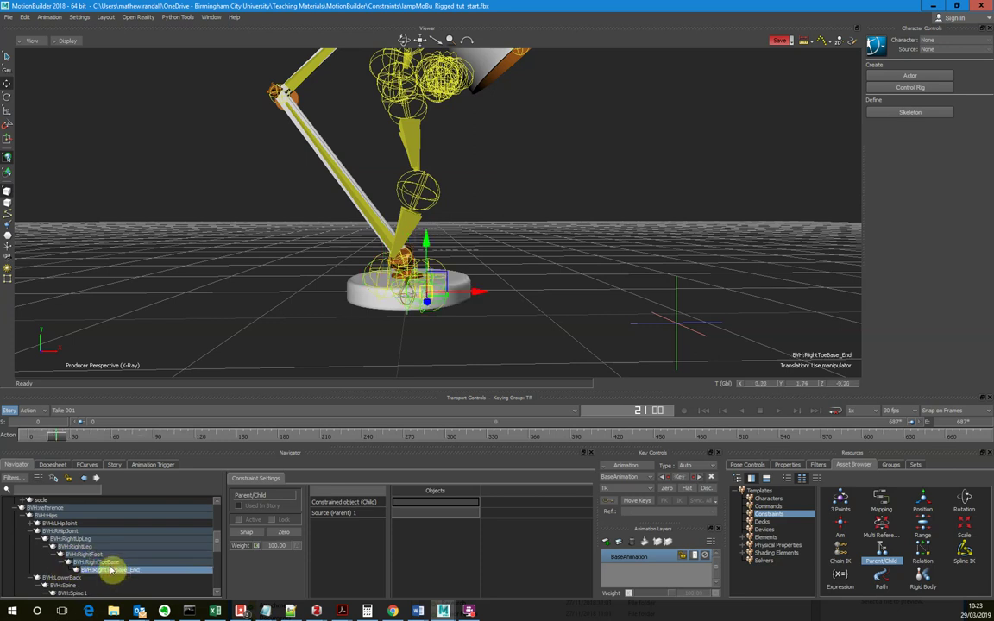
{"action": "left_click", "coordinate": [110, 563]}
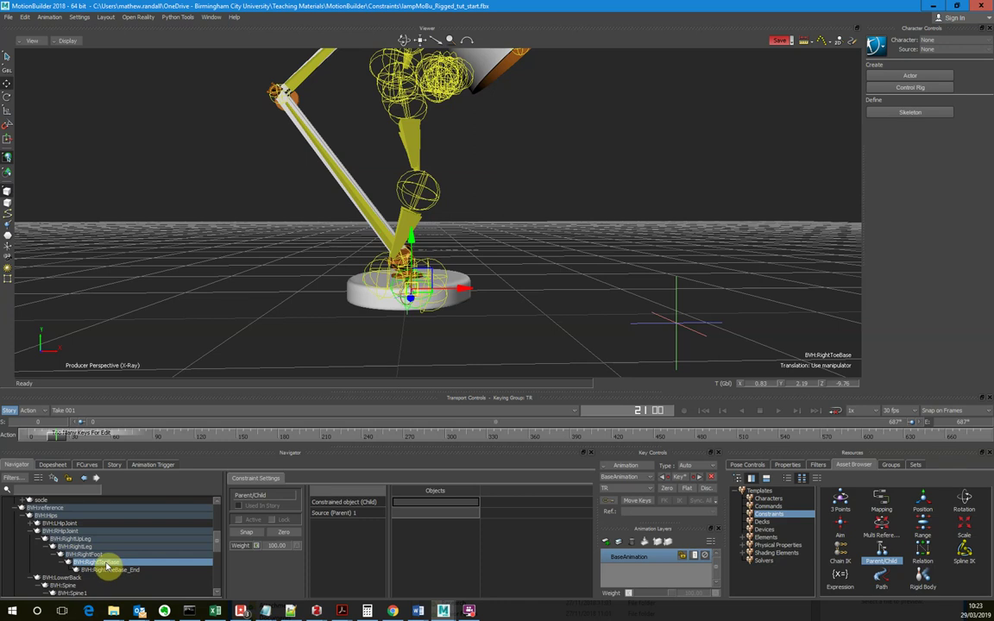
{"action": "left_click_drag", "start_coordinate": [548, 298], "coordinate": [425, 503], "text": "alt"}
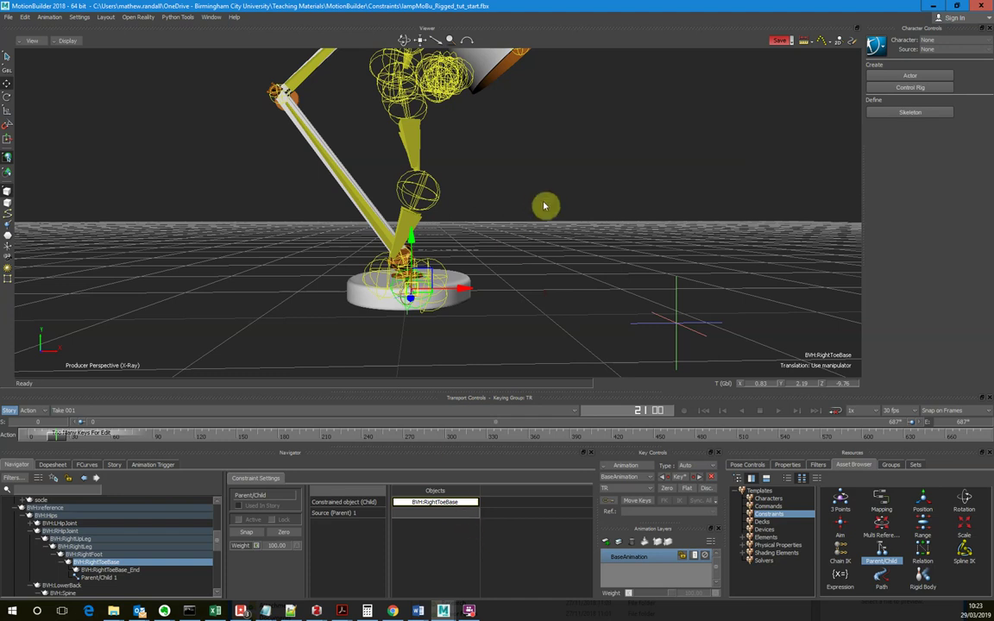
{"action": "left_click_drag", "start_coordinate": [542, 288], "coordinate": [435, 515], "text": "alt"}
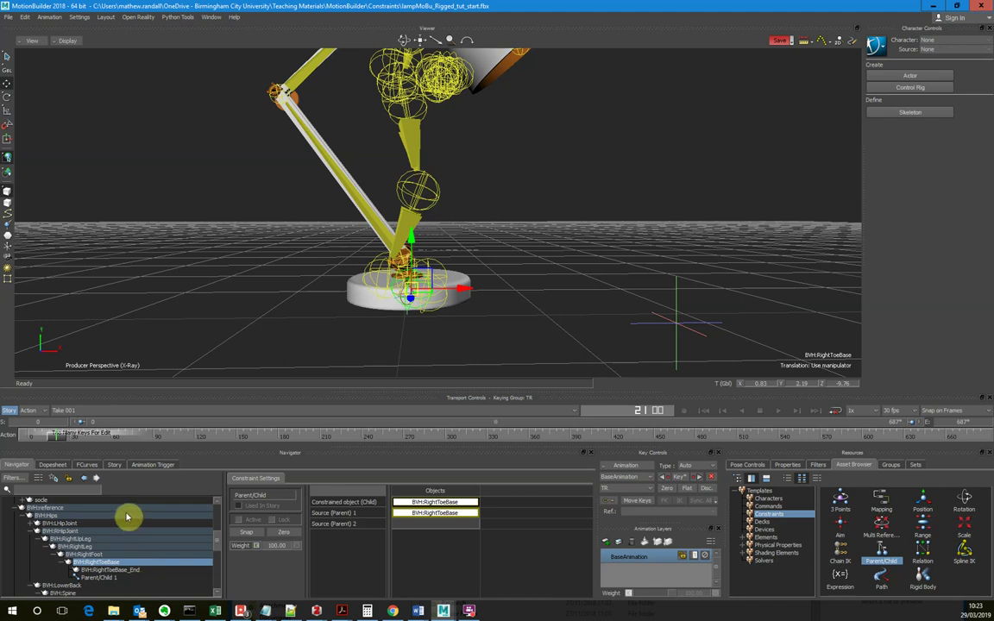
- Assign the lamp's Skeleton root as the constrained (child) object of the second Parent/Child constraint
{"action": "scroll", "coordinate": [87, 537], "scroll_direction": "up", "scroll_amount": 4}
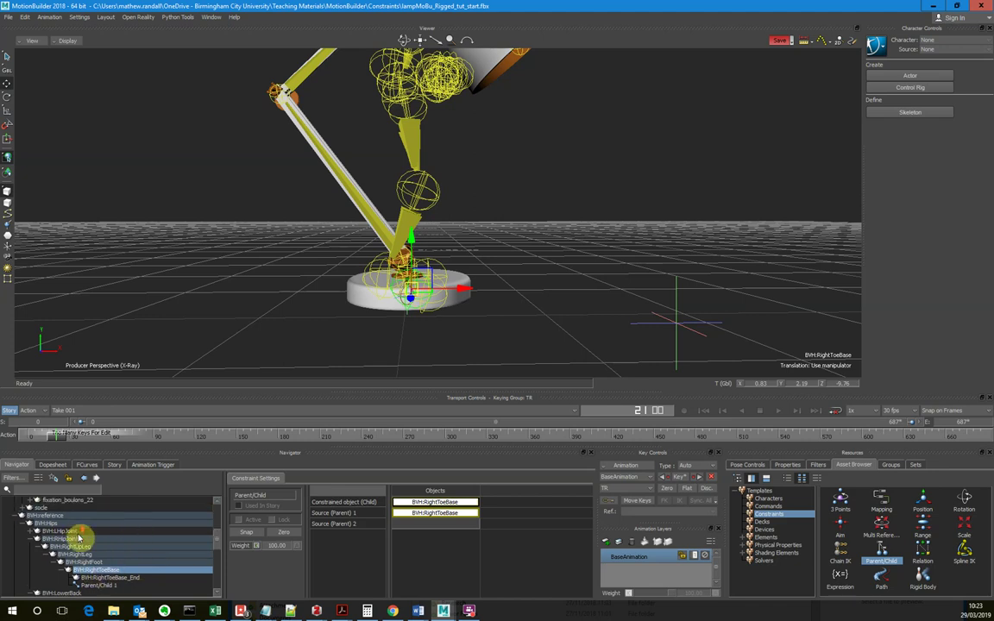
{"action": "scroll", "coordinate": [87, 537], "scroll_direction": "up", "scroll_amount": 3}
{"action": "left_click", "coordinate": [51, 518]}
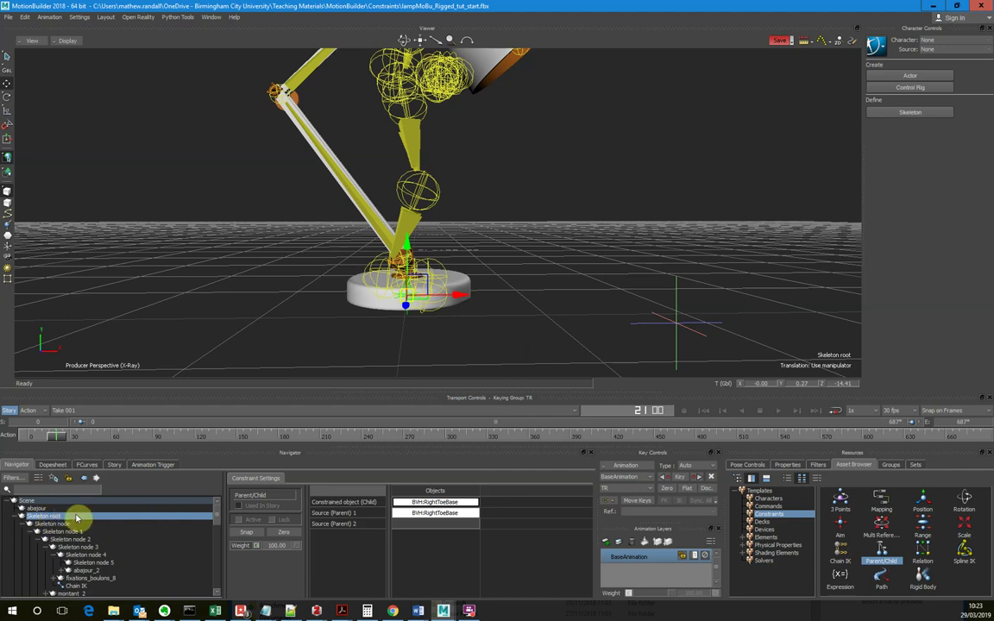
{"action": "double_click", "coordinate": [36, 517]}
{"action": "scroll", "coordinate": [457, 321], "scroll_direction": "up", "scroll_amount": 3}
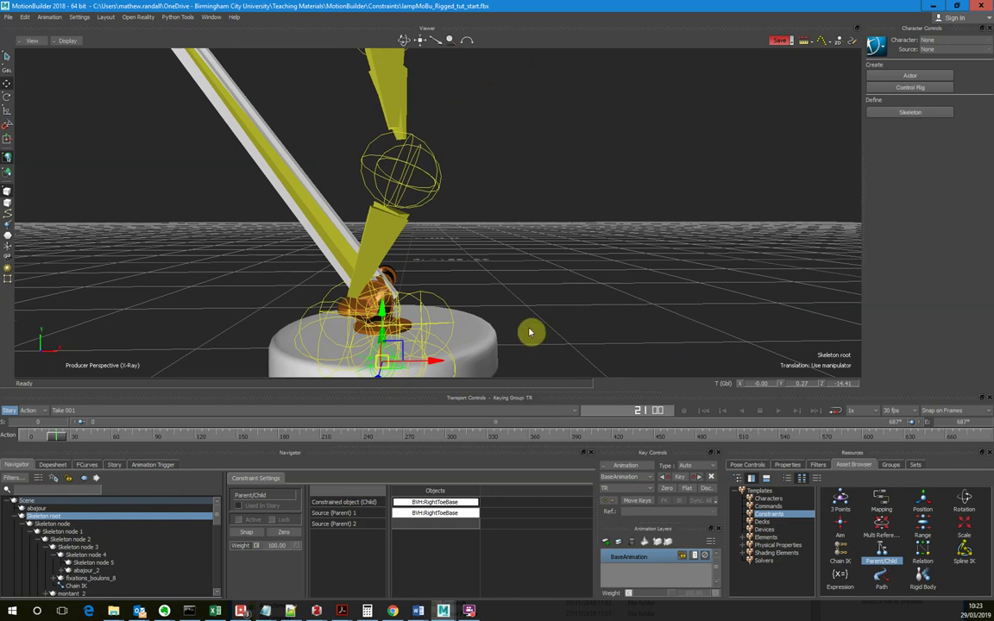
{"action": "scroll", "coordinate": [537, 348], "scroll_direction": "down", "scroll_amount": 5}
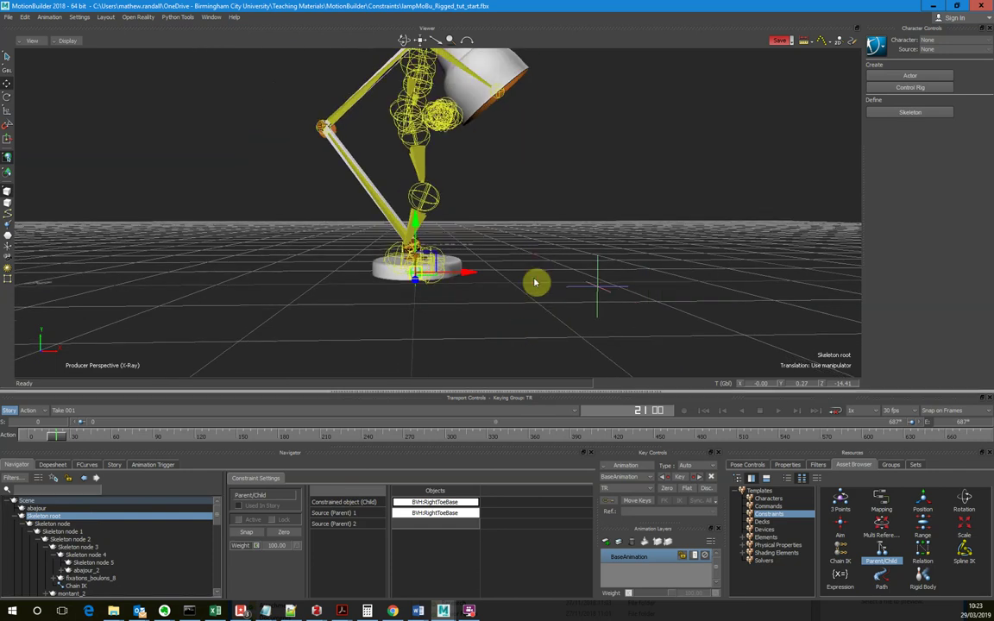
{"action": "left_click_drag", "start_coordinate": [441, 505], "coordinate": [442, 502], "text": "alt"}
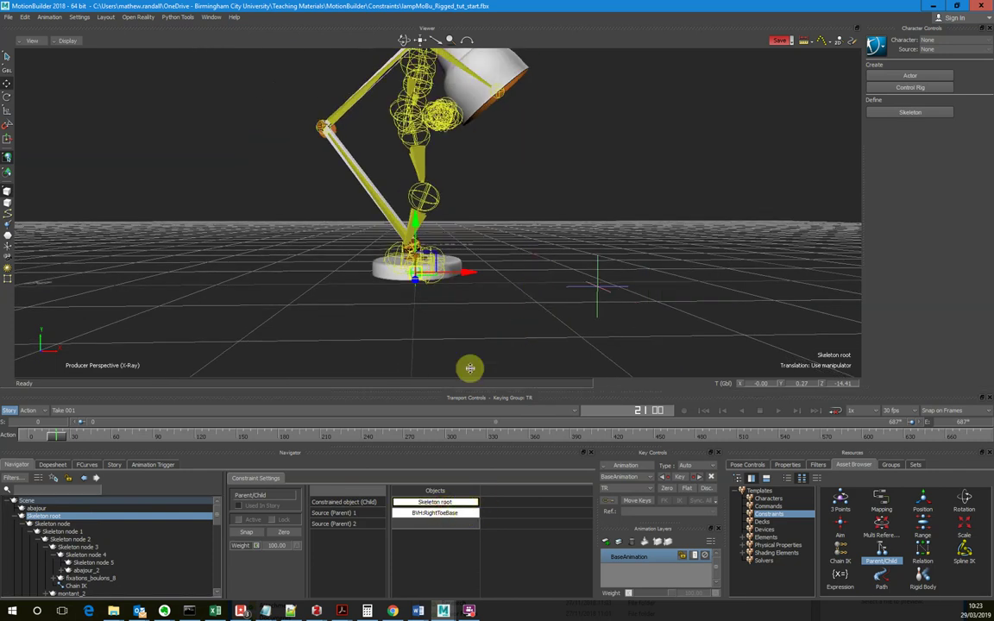
- Snap the Parent/Child constraint active between the lamp's Skeleton root and BVH:RightToeBase
{"action": "left_click", "coordinate": [252, 537]}
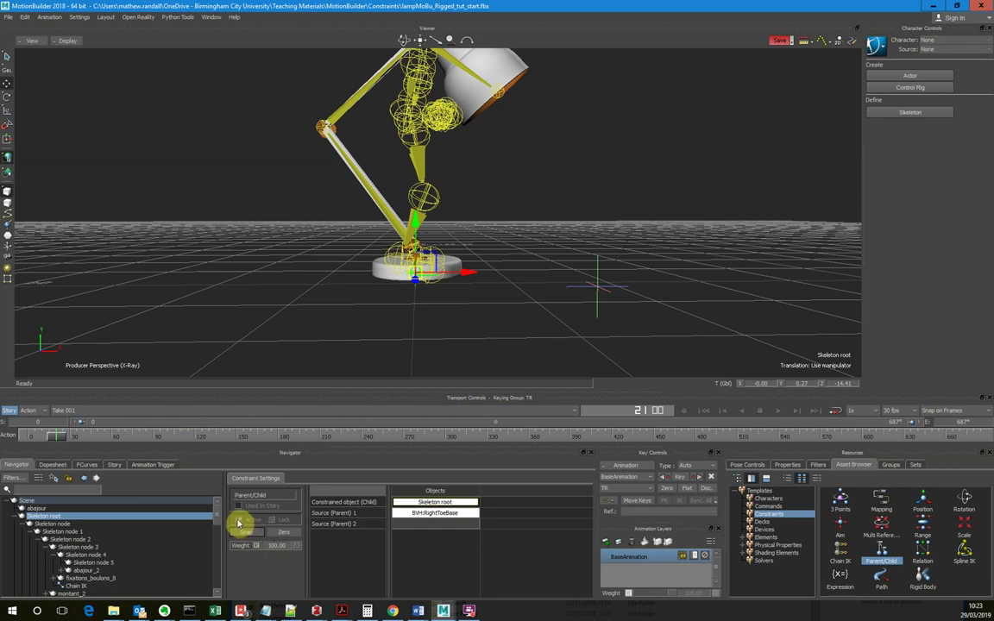
{"action": "mouse_move", "coordinate": [58, 442]}
{"action": "left_mouse_down"}
{"action": "mouse_move", "coordinate": [35, 435]}
{"action": "mouse_move", "coordinate": [60, 437]}
{"action": "mouse_move", "coordinate": [44, 441]}
{"action": "mouse_move", "coordinate": [53, 442]}
{"action": "left_mouse_up"}
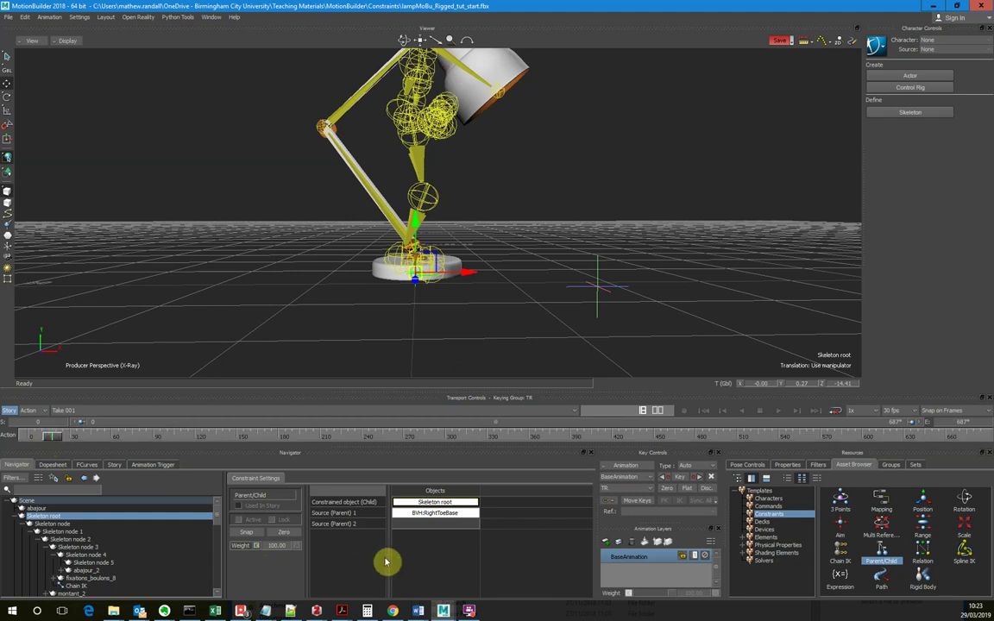
{"action": "left_click", "coordinate": [256, 534]}
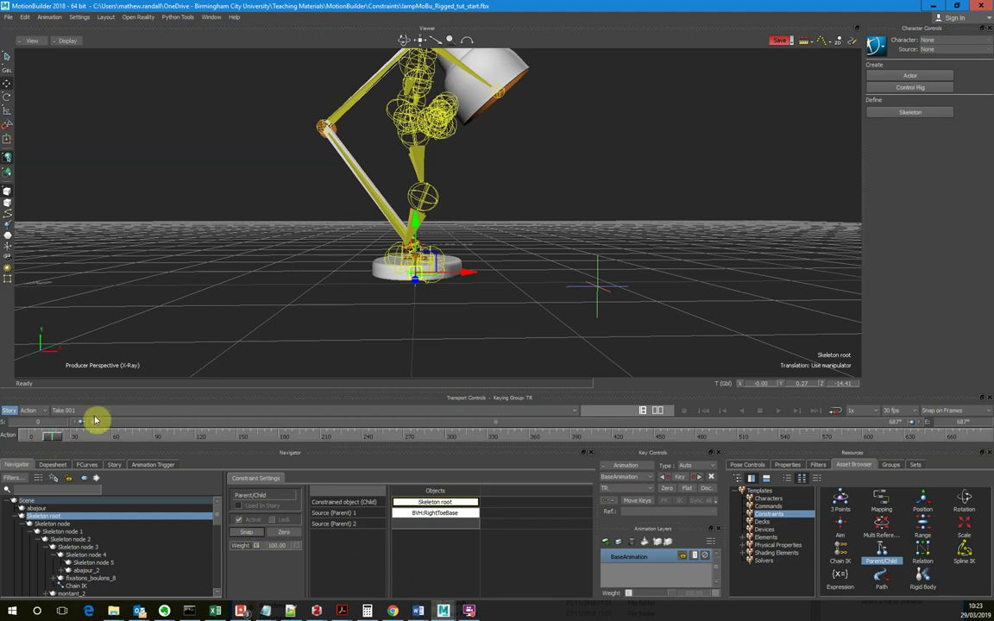
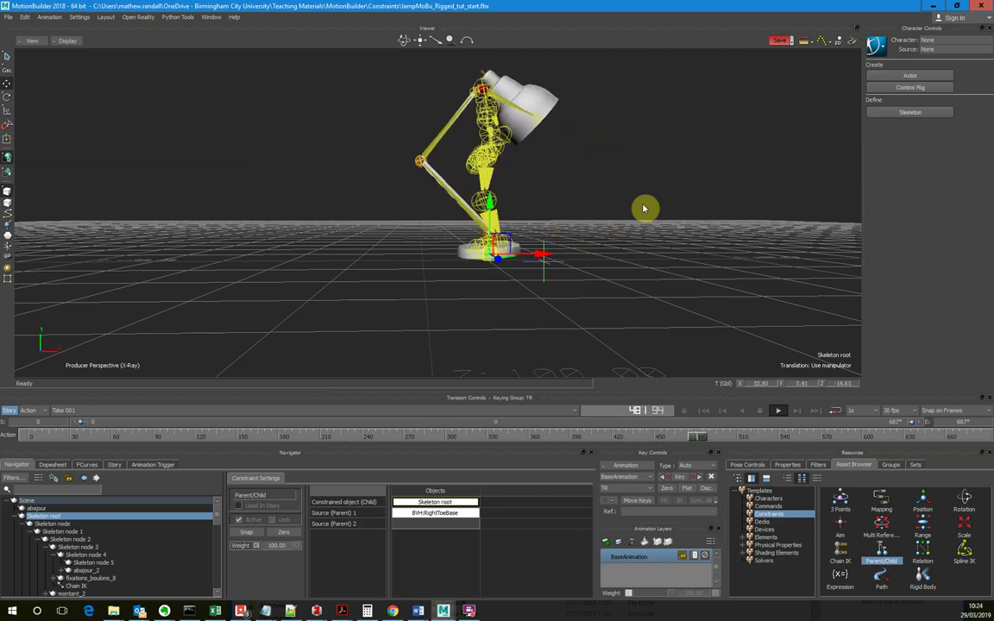
- Stop the playback at frame 32 of the timeline and create a third Parent/Child constraint
{"action": "left_click", "coordinate": [758, 415]}
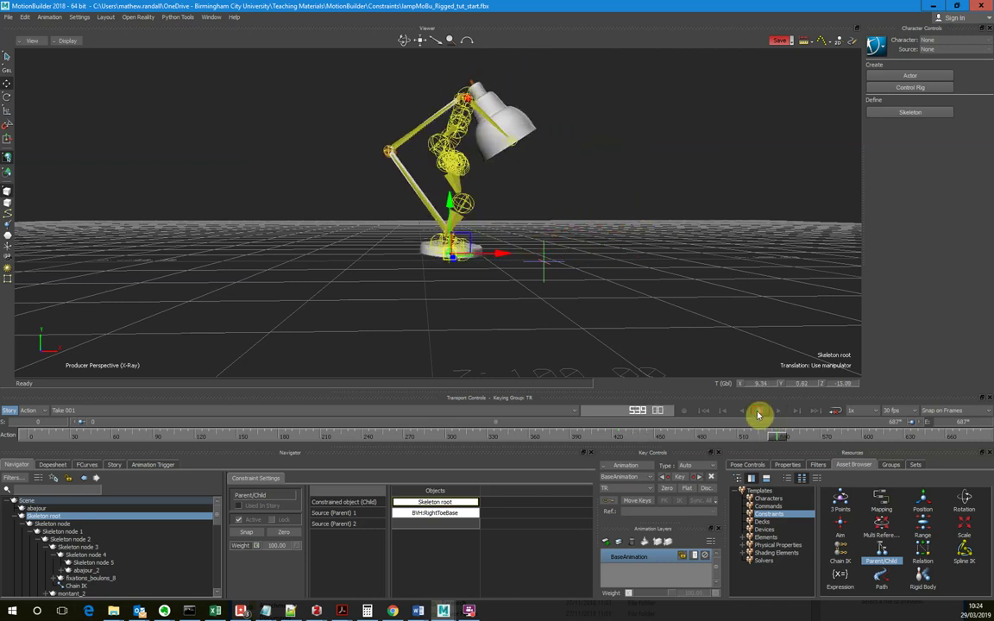
{"action": "left_click_drag", "start_coordinate": [781, 443], "coordinate": [71, 445]}
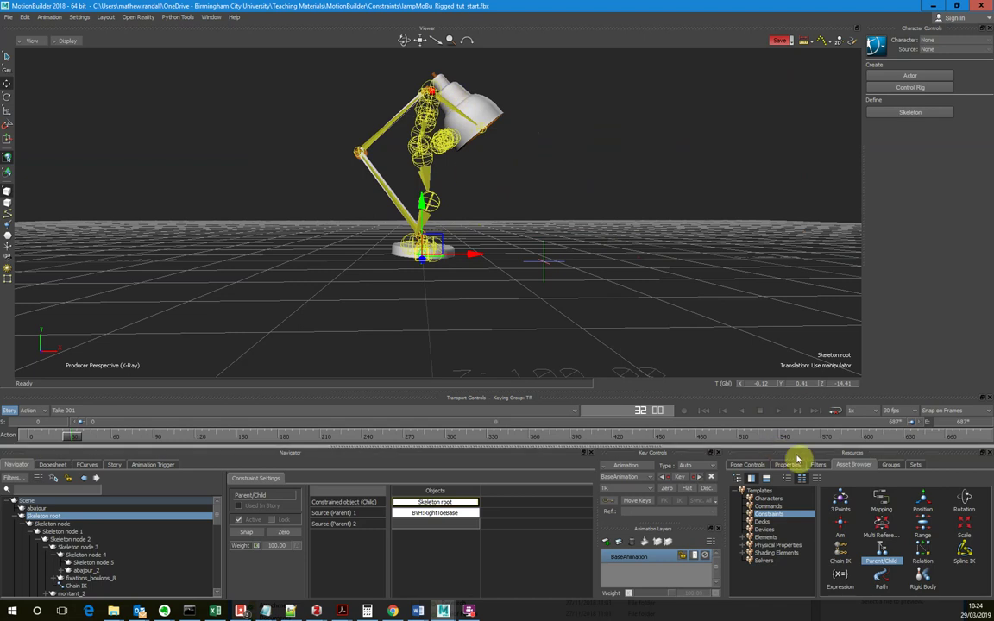
{"action": "left_click_drag", "start_coordinate": [882, 553], "coordinate": [653, 303]}
{"action": "scroll", "coordinate": [124, 557], "scroll_direction": "down", "scroll_amount": 5}
{"action": "scroll", "coordinate": [121, 570], "scroll_direction": "down", "scroll_amount": 10}
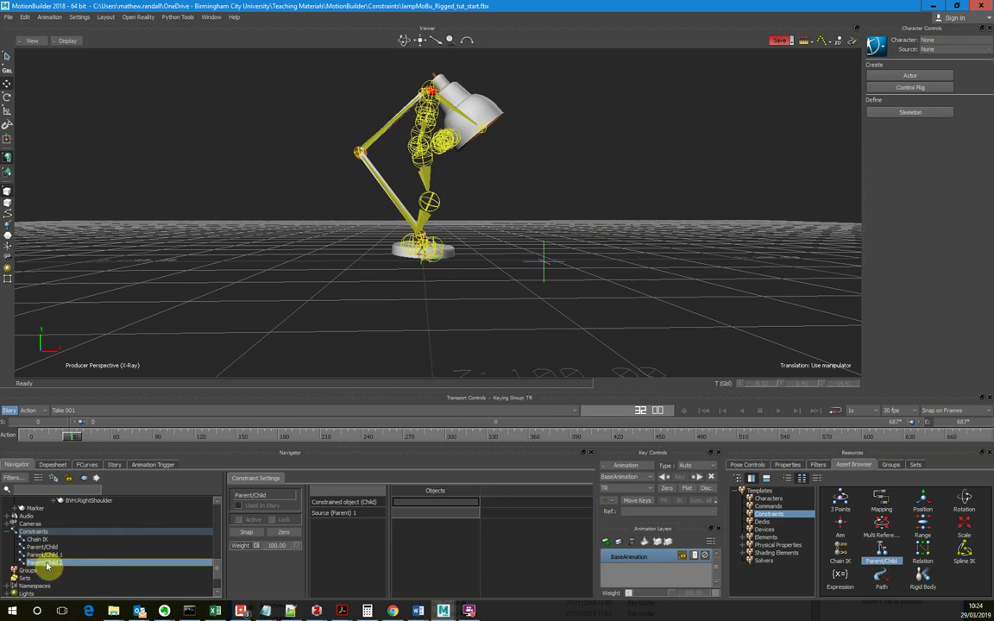
{"action": "right_click", "coordinate": [47, 564]}
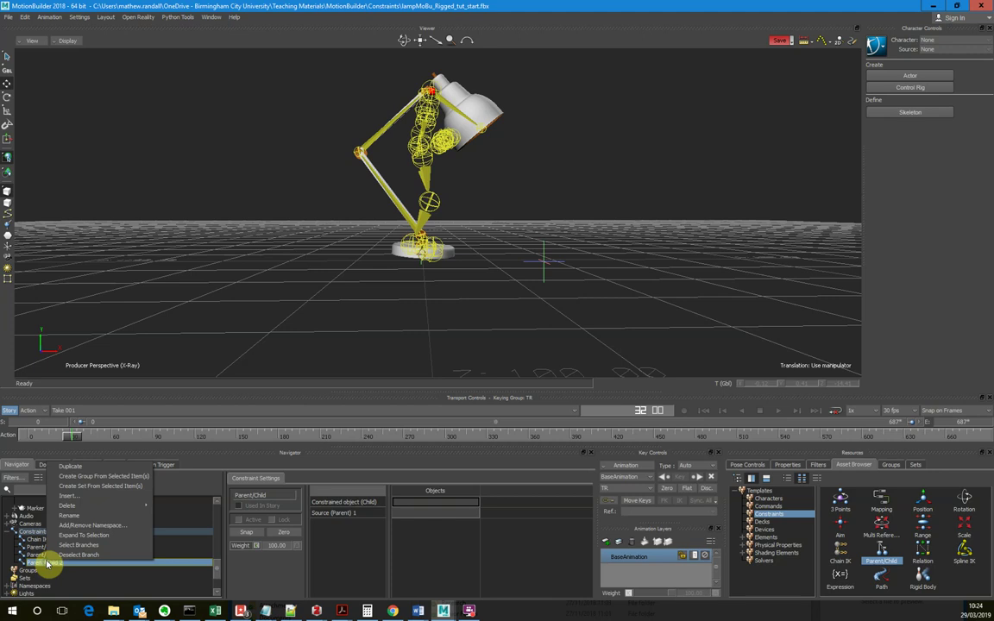
{"action": "left_click", "coordinate": [78, 586]}
{"action": "left_click", "coordinate": [51, 565]}
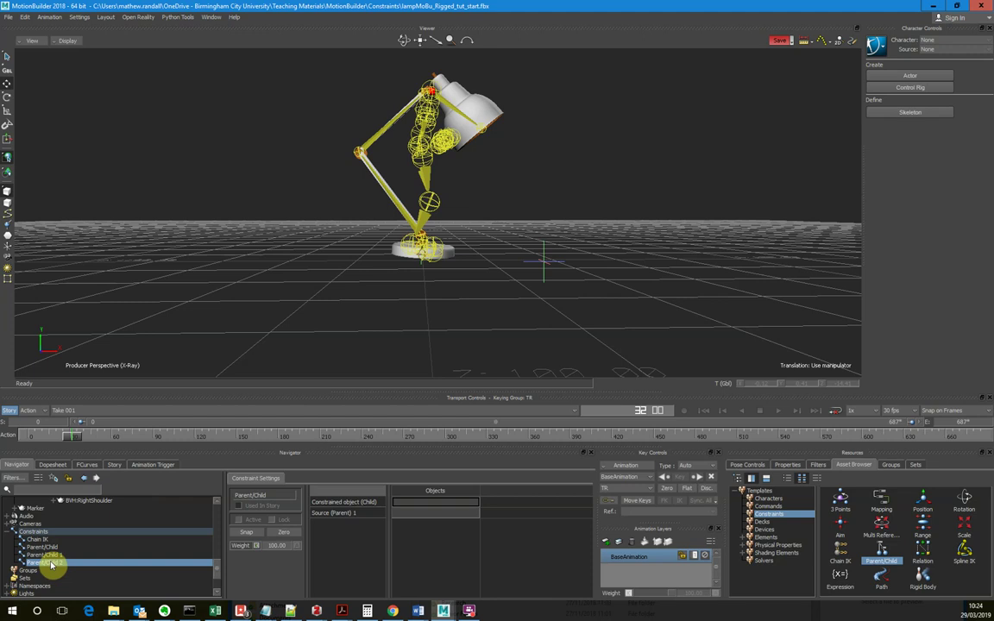
- Assign the lampshade joint Skeleton node 4 as the constrained object (child) of the third Parent/Child constraint
{"action": "scroll", "coordinate": [113, 534], "scroll_direction": "up", "scroll_amount": 10}
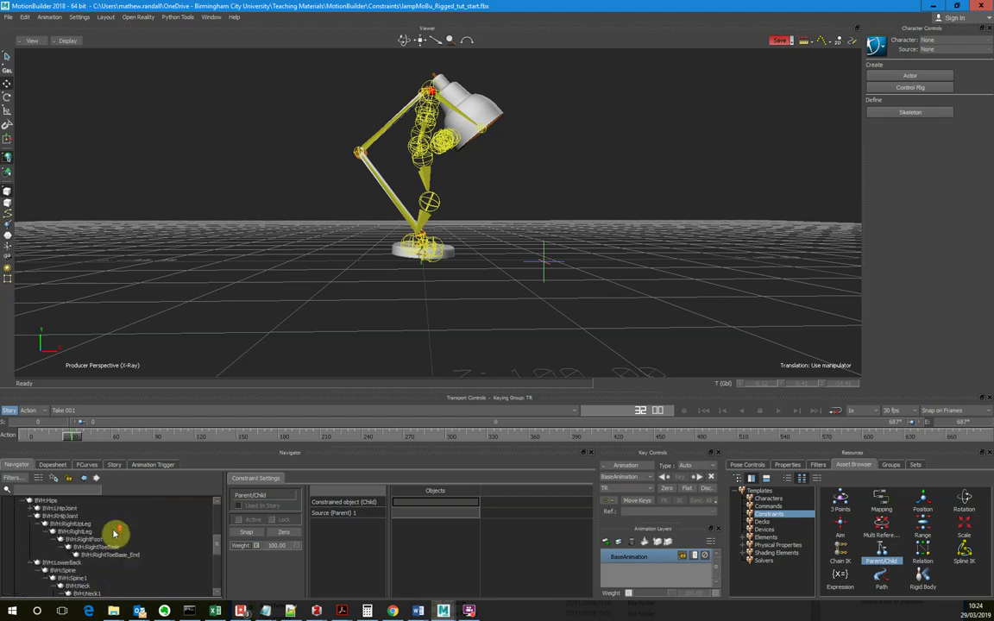
{"action": "scroll", "coordinate": [113, 534], "scroll_direction": "up", "scroll_amount": 6}
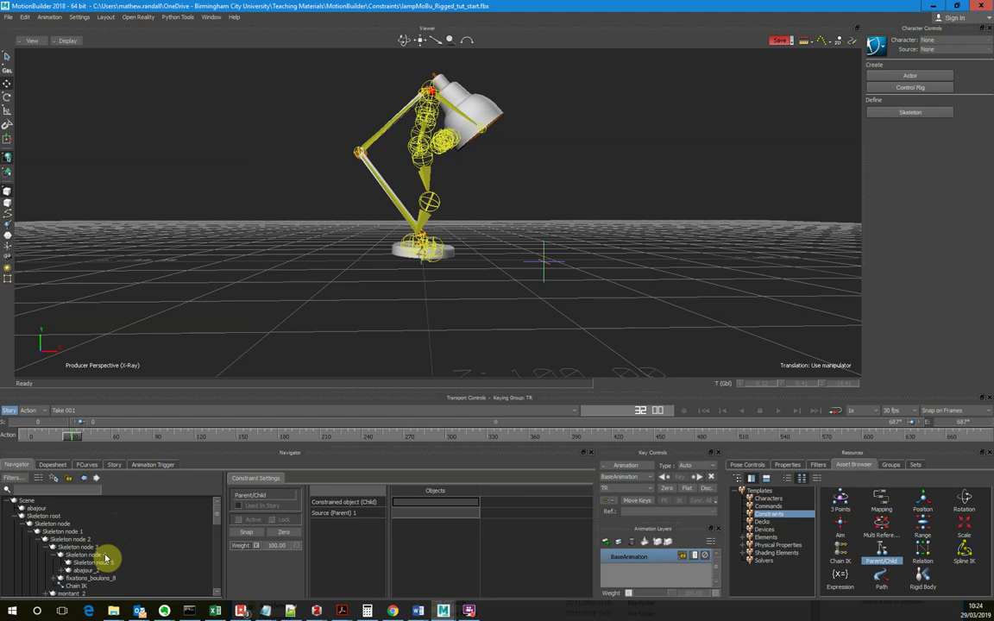
{"action": "left_click", "coordinate": [99, 557]}
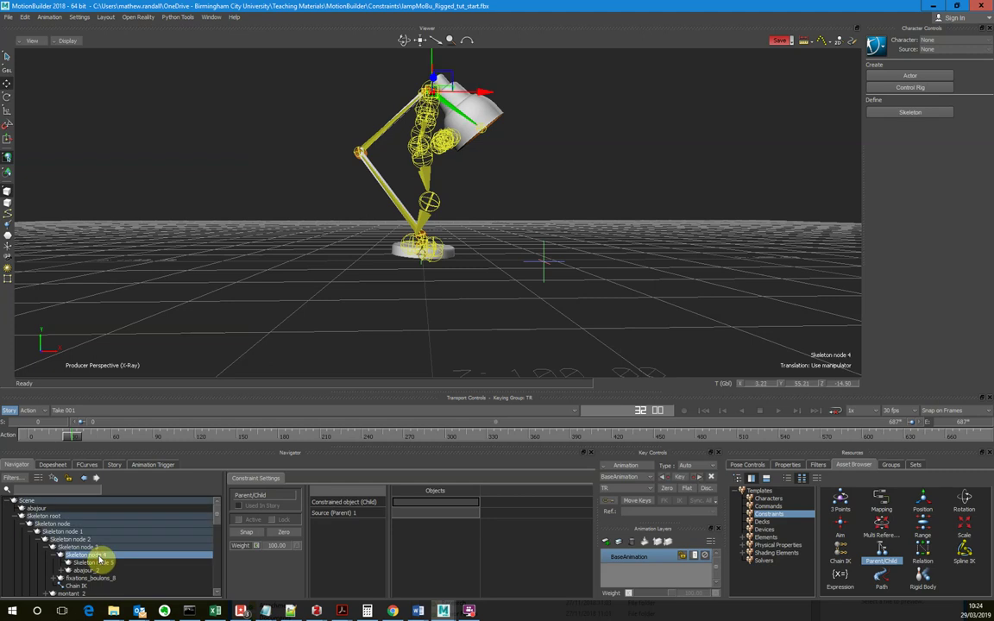
{"action": "left_click_drag", "start_coordinate": [522, 183], "coordinate": [546, 202], "text": "ctrl"}
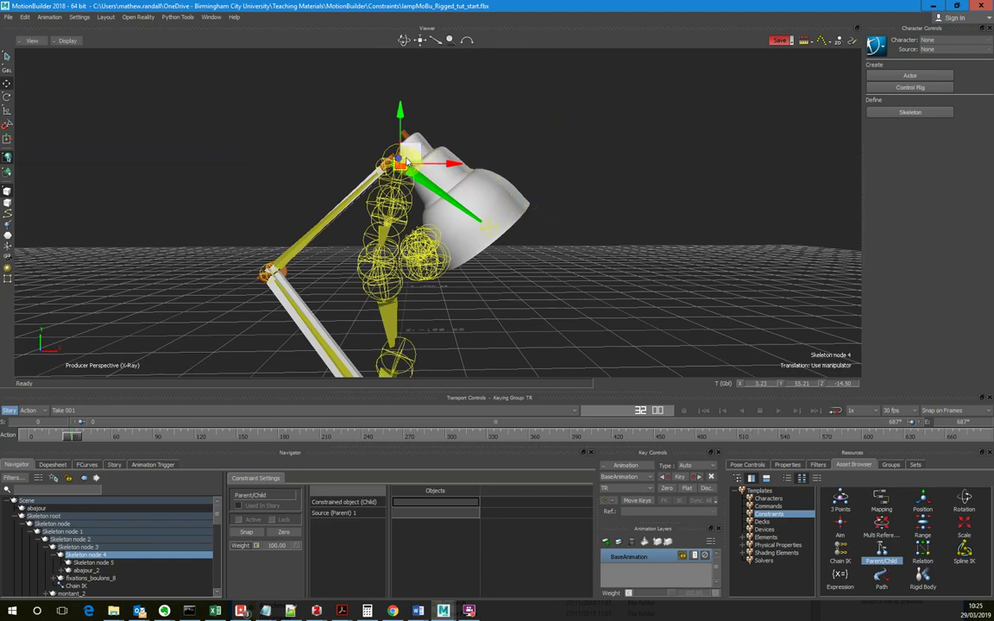
{"action": "mouse_move", "coordinate": [593, 173]}
{"action": "left_mouse_down", "text": "ctrl+shift"}
{"action": "mouse_move", "coordinate": [564, 173]}
{"action": "mouse_move", "coordinate": [590, 212]}
{"action": "mouse_move", "coordinate": [533, 211]}
{"action": "mouse_move", "coordinate": [575, 206]}
{"action": "mouse_move", "coordinate": [593, 268]}
{"action": "mouse_move", "coordinate": [591, 226]}
{"action": "mouse_move", "coordinate": [564, 187]}
{"action": "mouse_move", "coordinate": [595, 190]}
{"action": "mouse_move", "coordinate": [584, 162]}
{"action": "mouse_move", "coordinate": [593, 189]}
{"action": "left_mouse_up", "text": "ctrl+shift"}
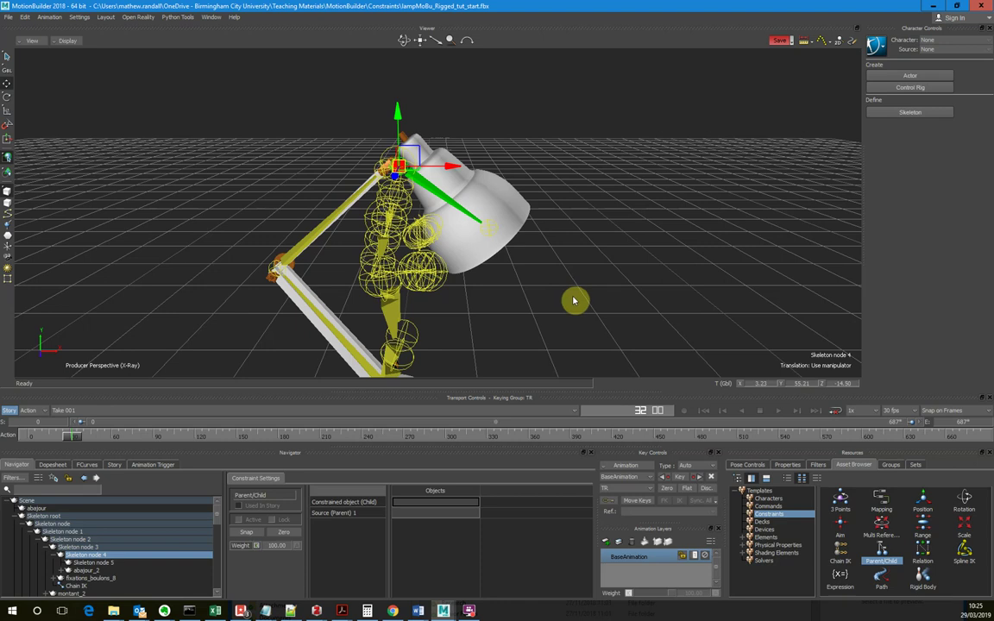
{"action": "left_click_drag", "start_coordinate": [563, 281], "coordinate": [429, 507]}
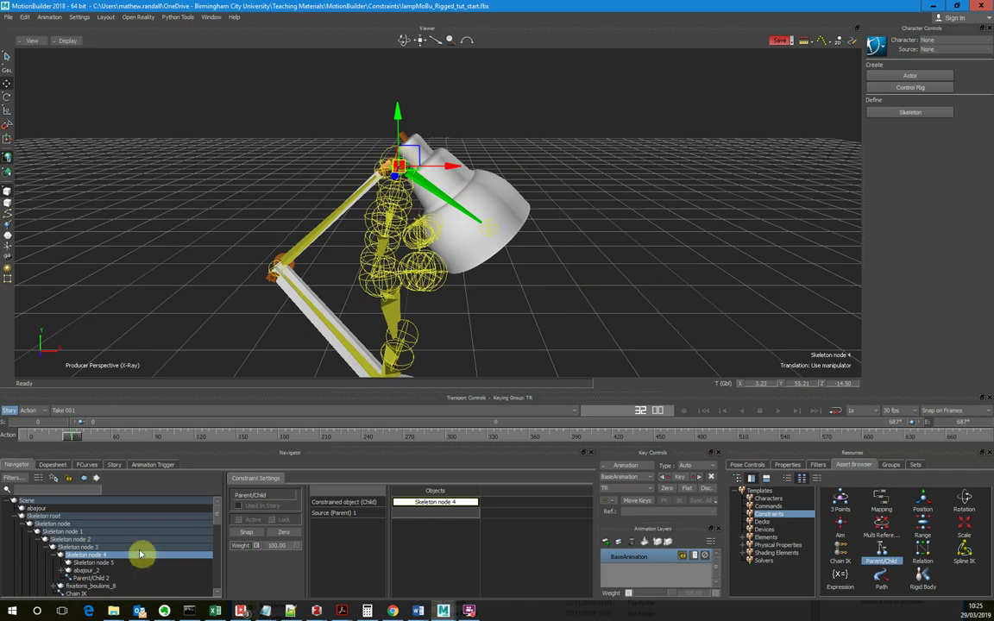
- Locate and select the BVH:Head joint at the end of the mocap skeleton's spine hierarchy
{"action": "scroll", "coordinate": [138, 544], "scroll_direction": "down", "scroll_amount": 10}
{"action": "scroll", "coordinate": [135, 546], "scroll_direction": "down", "scroll_amount": 2}
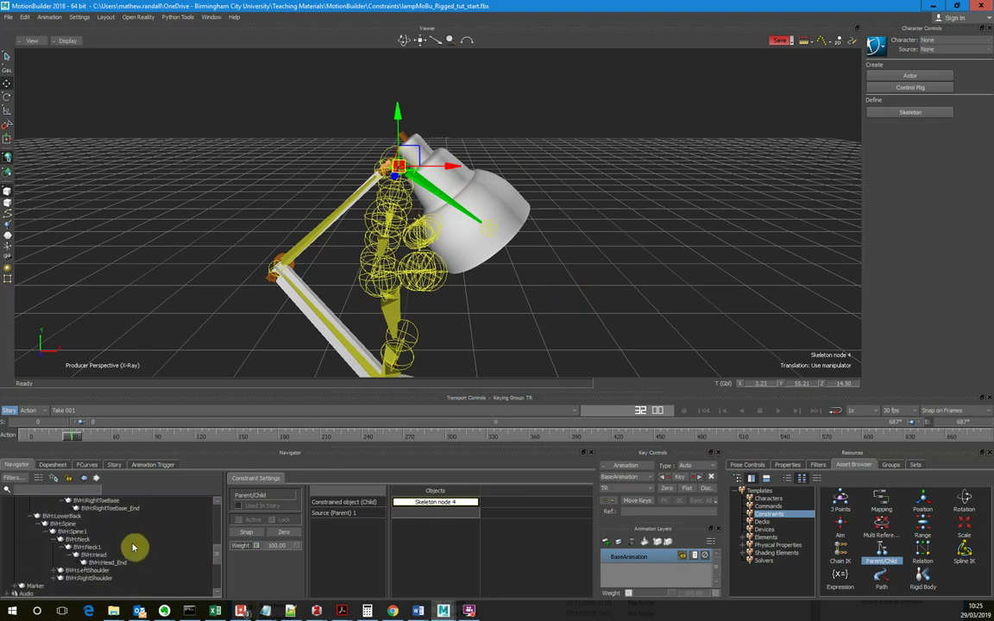
{"action": "left_click", "coordinate": [101, 557]}
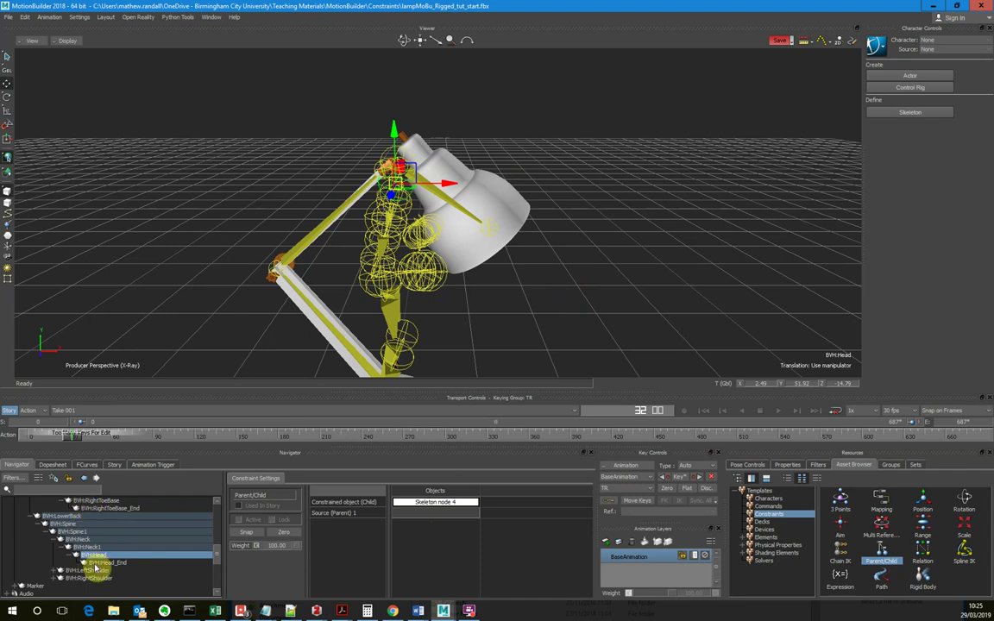
- Add a second viewer beside the perspective view and switch it to the Schematic view
{"action": "left_click", "coordinate": [67, 41]}
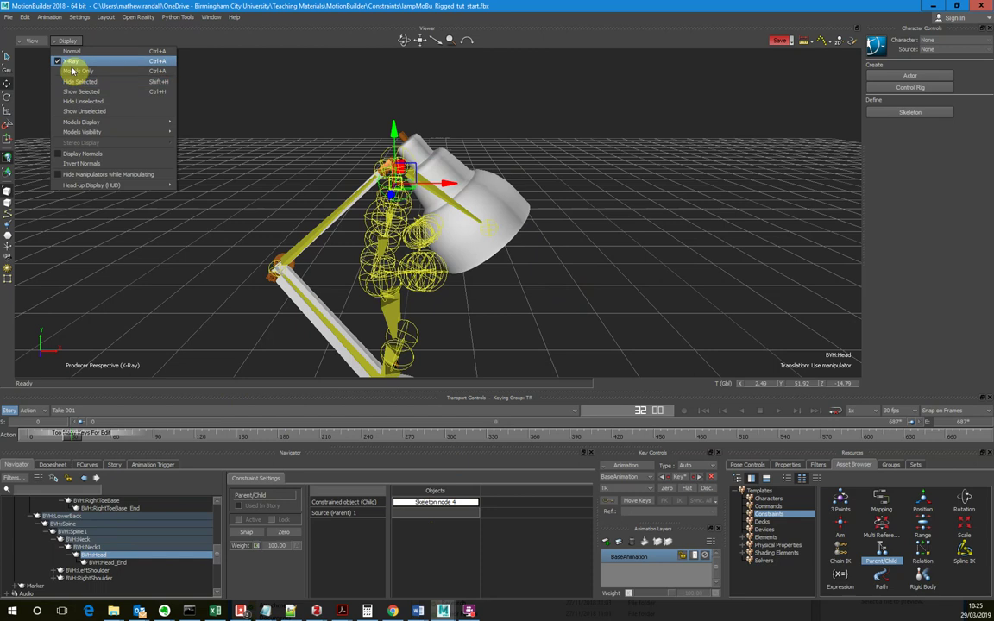
{"action": "left_click", "coordinate": [211, 16]}
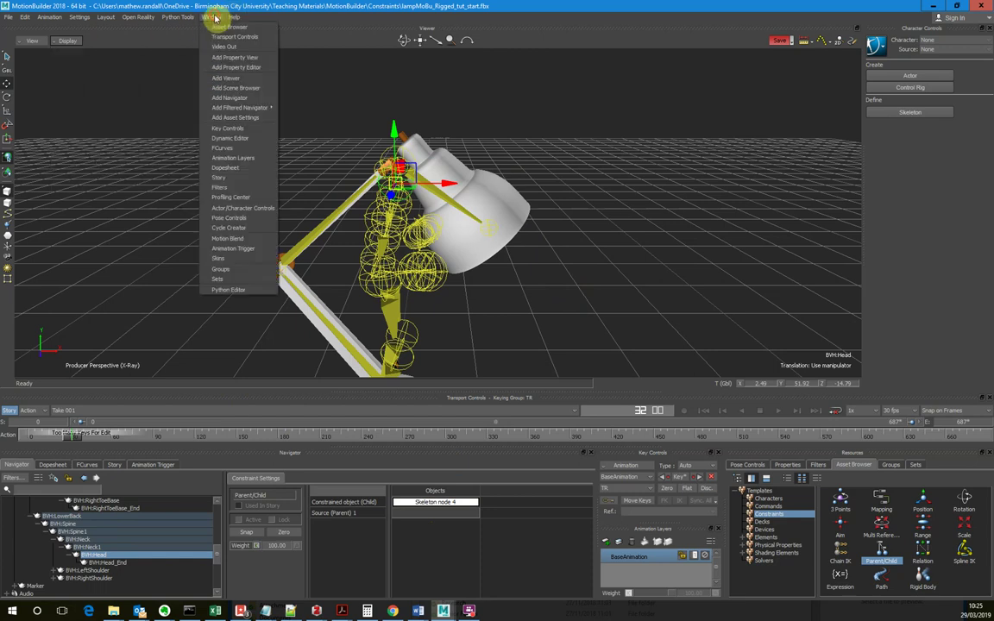
{"action": "left_click", "coordinate": [229, 78]}
{"action": "left_click_drag", "start_coordinate": [408, 257], "coordinate": [656, 73]}
{"action": "left_click", "coordinate": [485, 42]}
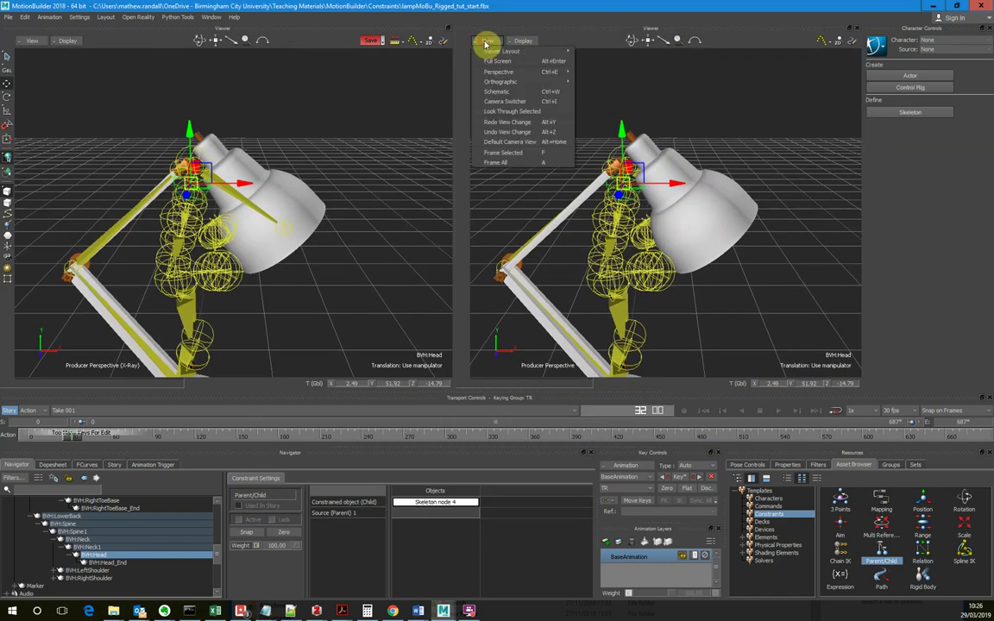
{"action": "left_click", "coordinate": [504, 91]}
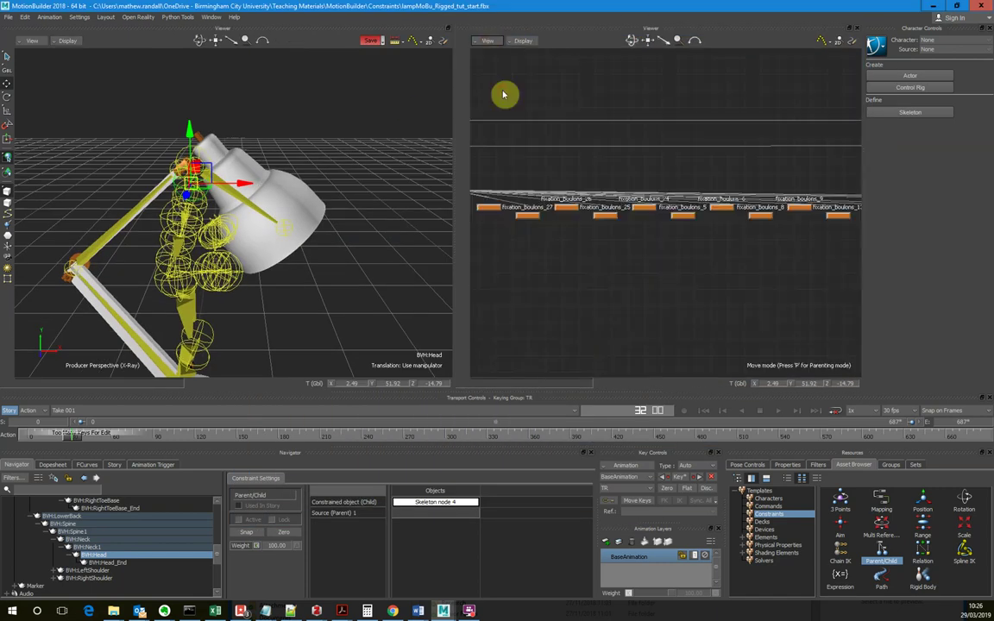
{"action": "right_click", "coordinate": [650, 234]}
{"action": "left_click", "coordinate": [627, 235]}
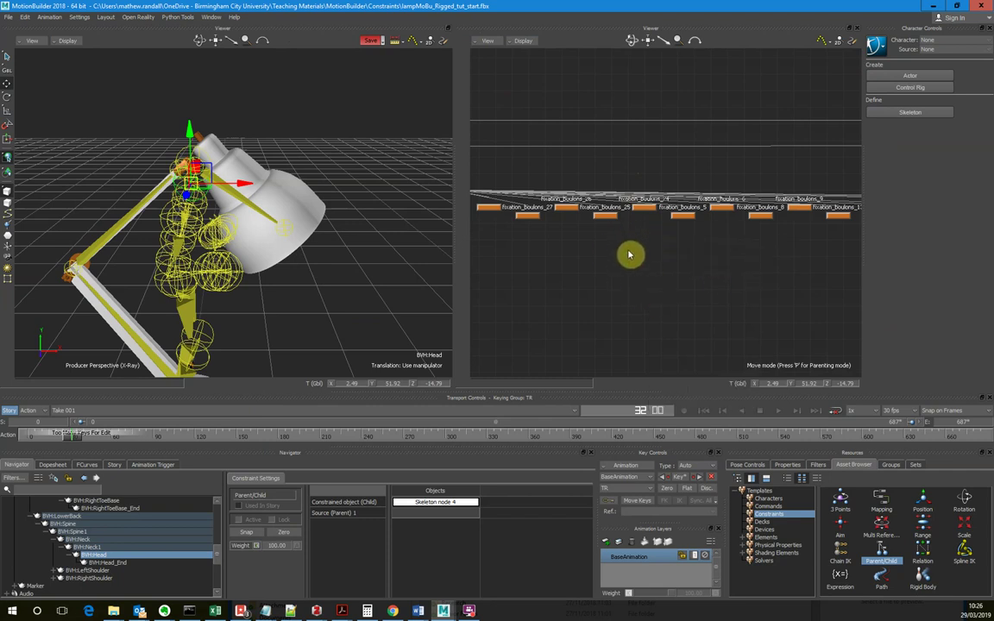
- Examine the BVH skeleton's joint hierarchy in the schematic, then close the extra viewer
{"action": "left_click_drag", "start_coordinate": [626, 249], "coordinate": [570, 133], "text": "shift"}
{"action": "scroll", "coordinate": [643, 211], "scroll_direction": "up", "scroll_amount": 3}
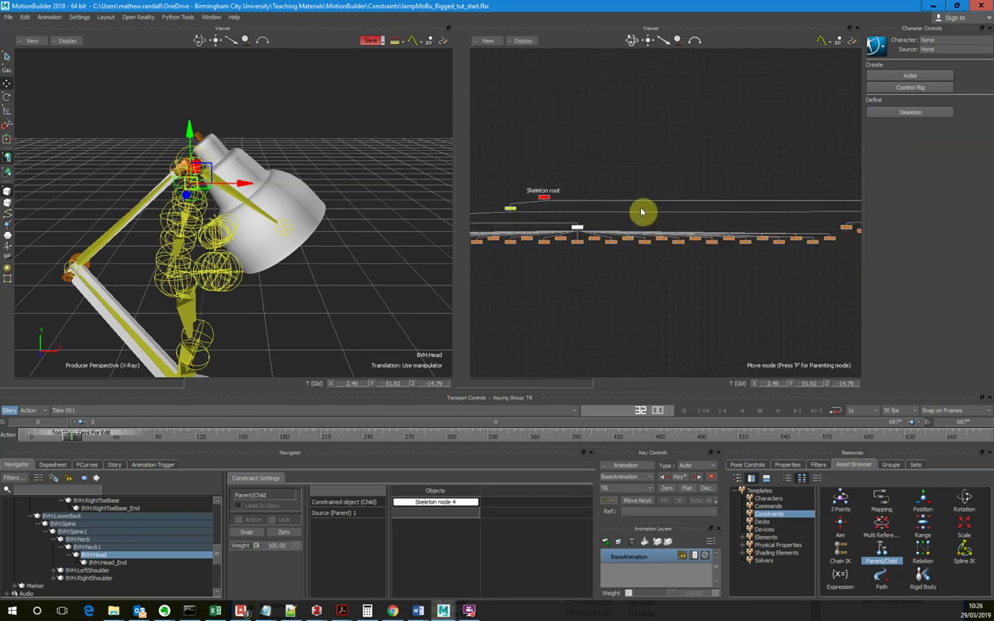
{"action": "left_click_drag", "start_coordinate": [551, 211], "coordinate": [609, 219], "text": "shift"}
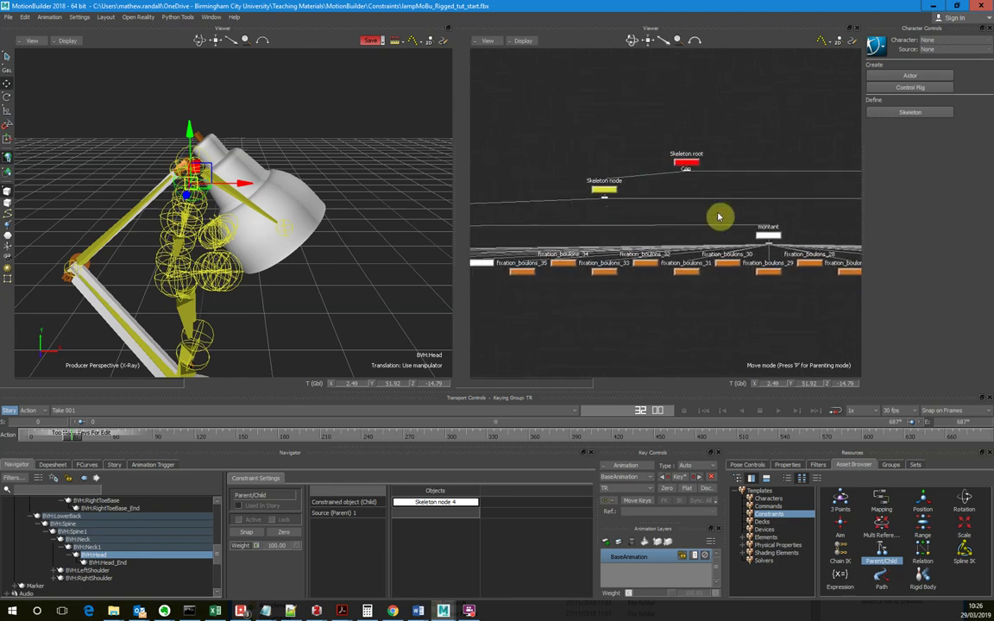
{"action": "scroll", "coordinate": [710, 213], "scroll_direction": "down", "scroll_amount": 5}
{"action": "left_click_drag", "start_coordinate": [671, 141], "coordinate": [635, 97], "text": "ctrl"}
{"action": "mouse_move", "coordinate": [740, 249]}
{"action": "left_mouse_down", "text": "shift"}
{"action": "mouse_move", "coordinate": [474, 271]}
{"action": "mouse_move", "coordinate": [436, 263]}
{"action": "left_mouse_up", "text": "shift"}
{"action": "scroll", "coordinate": [724, 283], "scroll_direction": "up", "scroll_amount": 10}
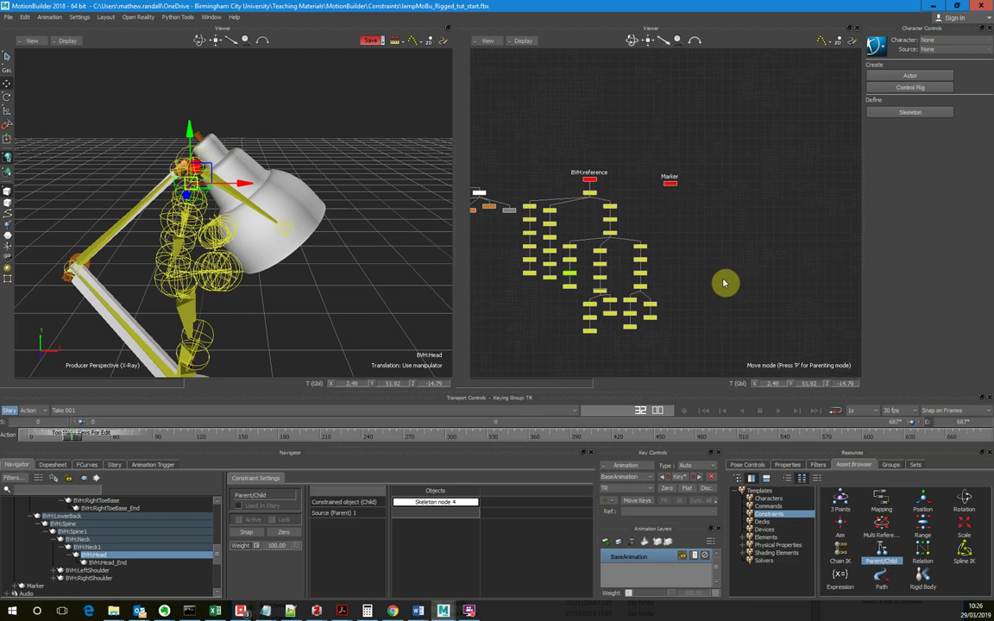
{"action": "scroll", "coordinate": [733, 311], "scroll_direction": "down", "scroll_amount": 6}
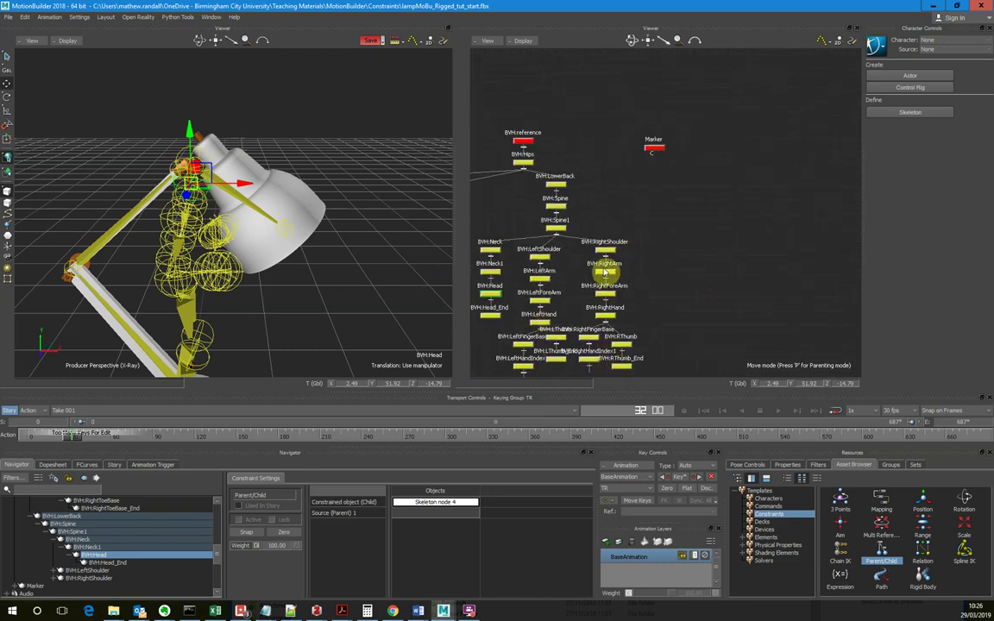
{"action": "left_click_drag", "start_coordinate": [606, 195], "coordinate": [710, 179], "text": "shift"}
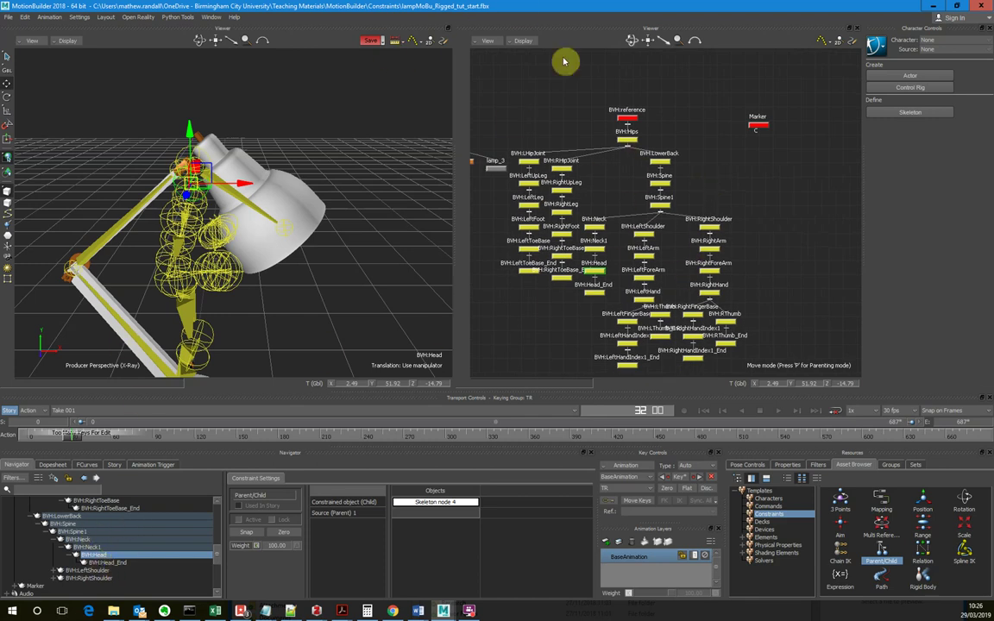
{"action": "left_click", "coordinate": [858, 30]}
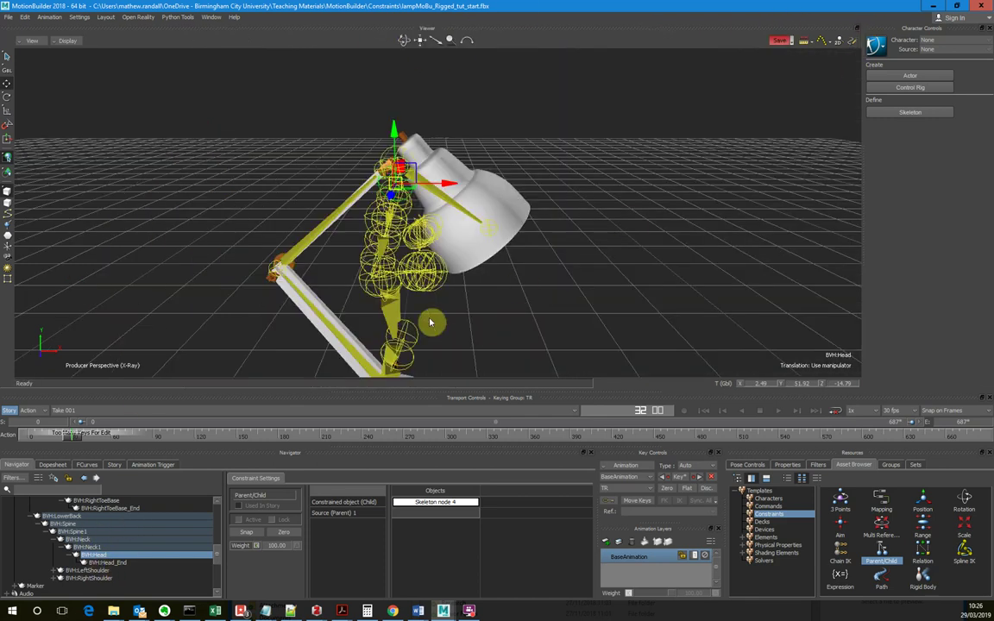
- Assign BVH:Head_End as Source (Parent) 1 of the third Parent/Child constraint and snap the constraint active
{"action": "left_click", "coordinate": [103, 565]}
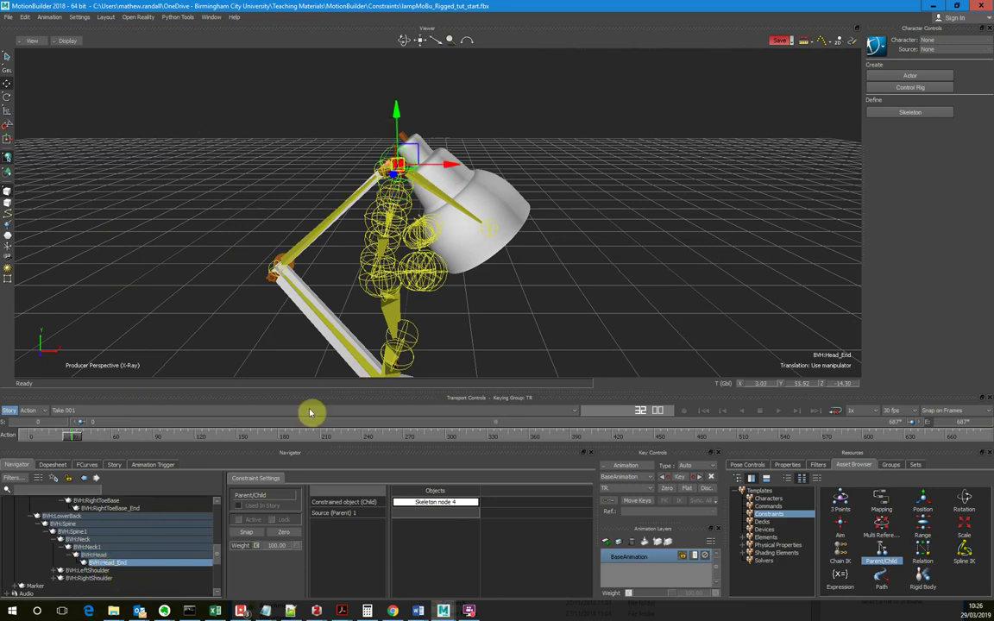
{"action": "left_click", "coordinate": [103, 558]}
{"action": "left_click", "coordinate": [103, 562]}
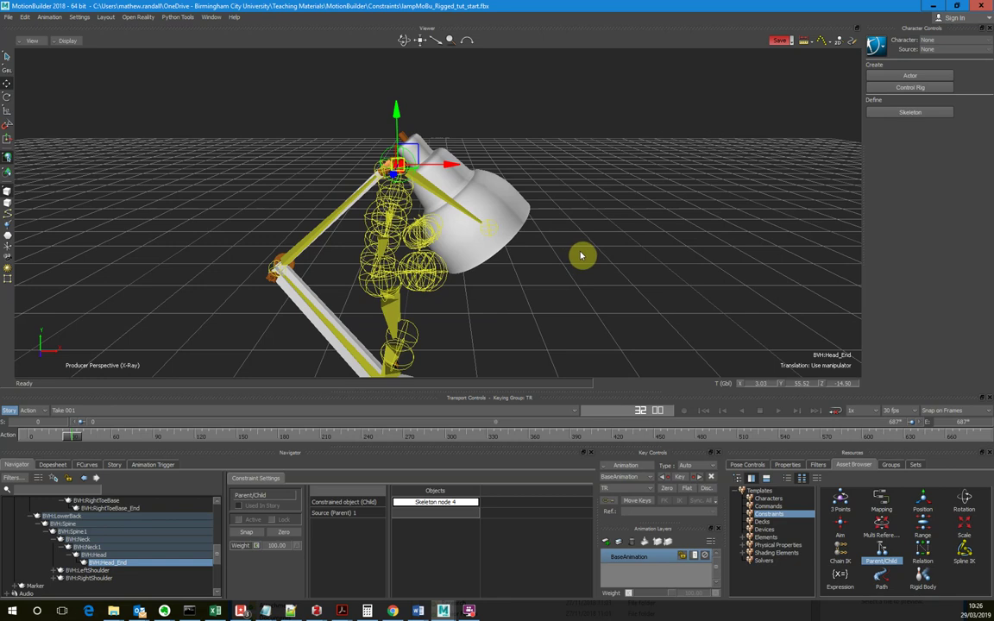
{"action": "mouse_move", "coordinate": [592, 240]}
{"action": "left_mouse_down", "text": "alt"}
{"action": "mouse_move", "coordinate": [470, 432]}
{"action": "mouse_move", "coordinate": [559, 357]}
{"action": "mouse_move", "coordinate": [572, 230]}
{"action": "mouse_move", "coordinate": [603, 231]}
{"action": "mouse_move", "coordinate": [582, 229]}
{"action": "mouse_move", "coordinate": [580, 253]}
{"action": "left_mouse_up", "text": "alt"}
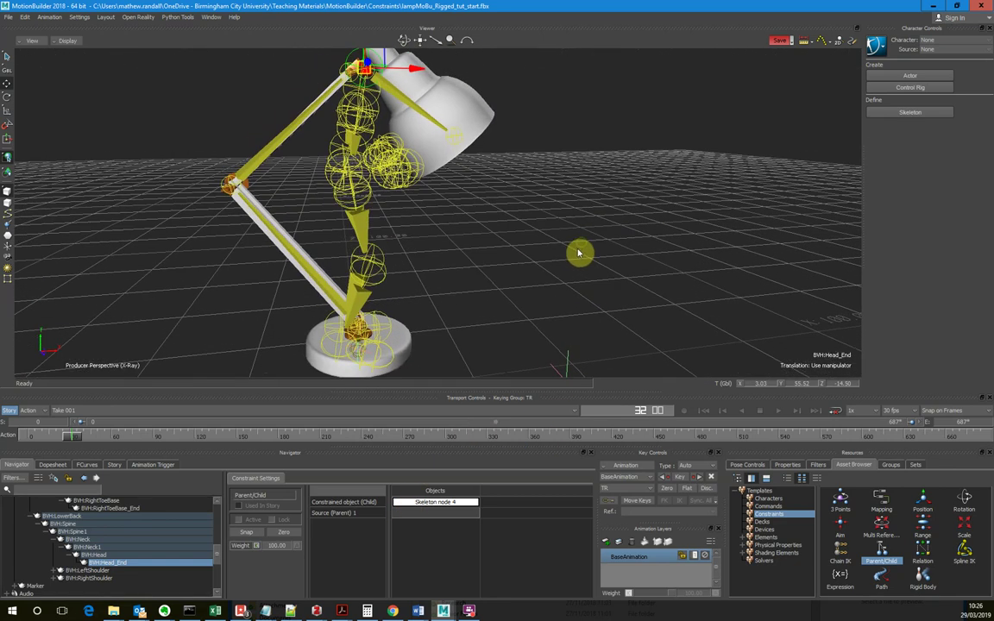
{"action": "left_click", "coordinate": [449, 515]}
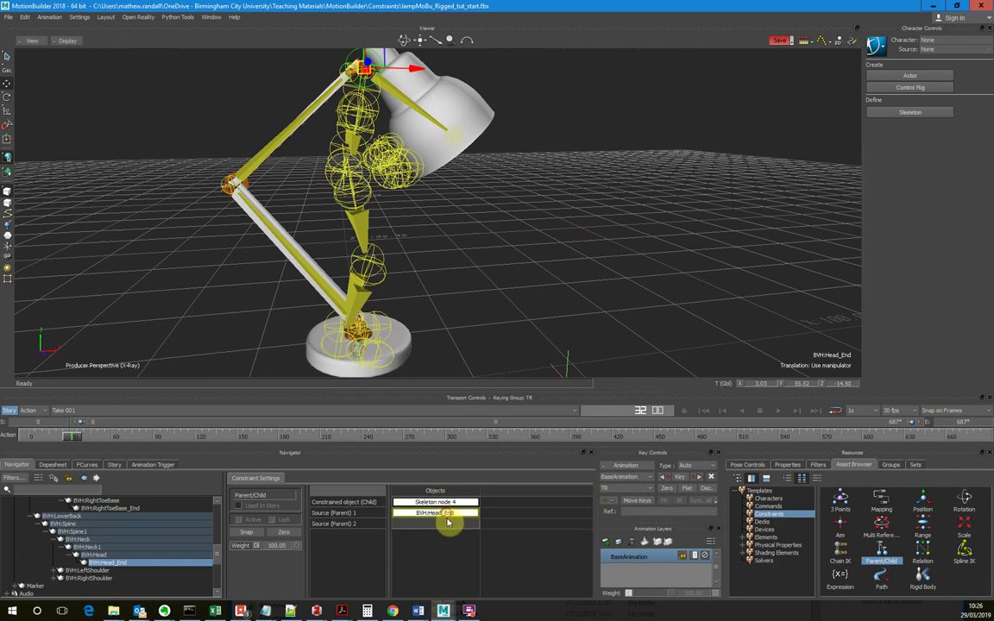
{"action": "left_click", "coordinate": [250, 536]}
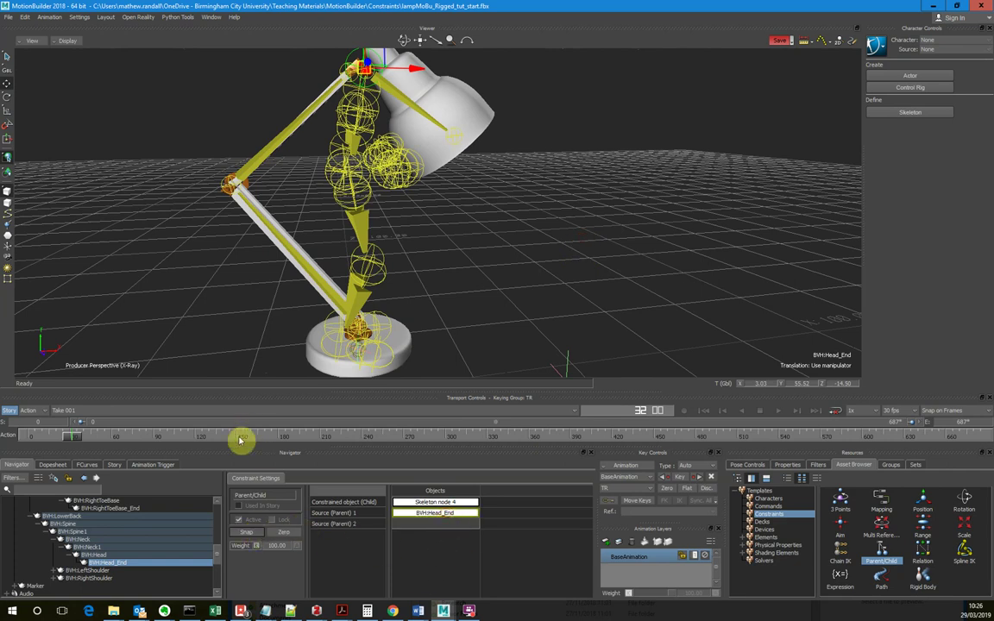
- Play the animation to check how the lamp follows the mocap skeleton, then stop and return to frame 30
{"action": "left_click", "coordinate": [779, 412]}
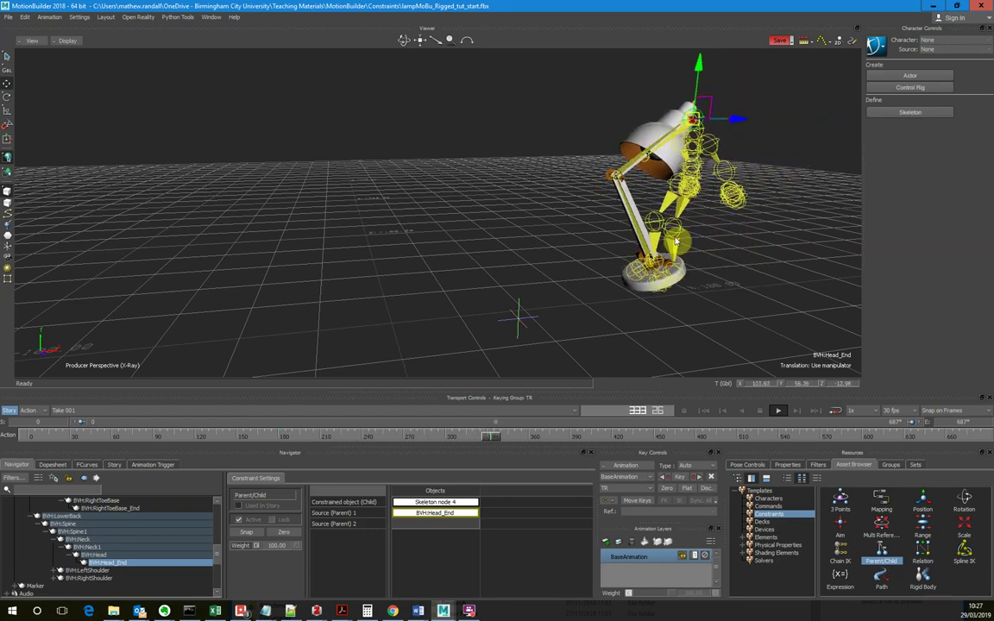
{"action": "left_click", "coordinate": [760, 412]}
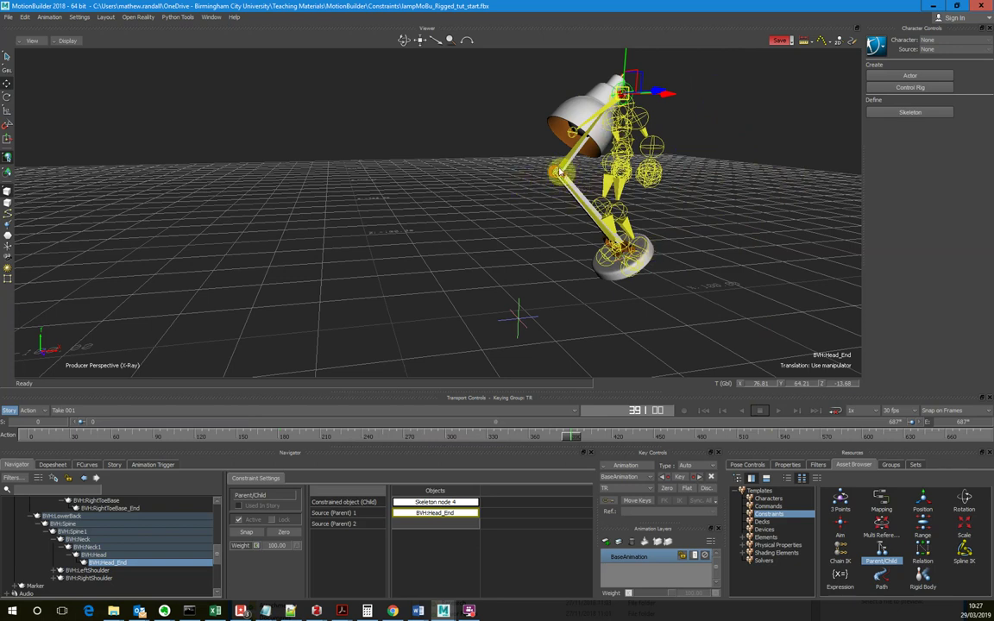
{"action": "left_click_drag", "start_coordinate": [572, 438], "coordinate": [73, 455]}
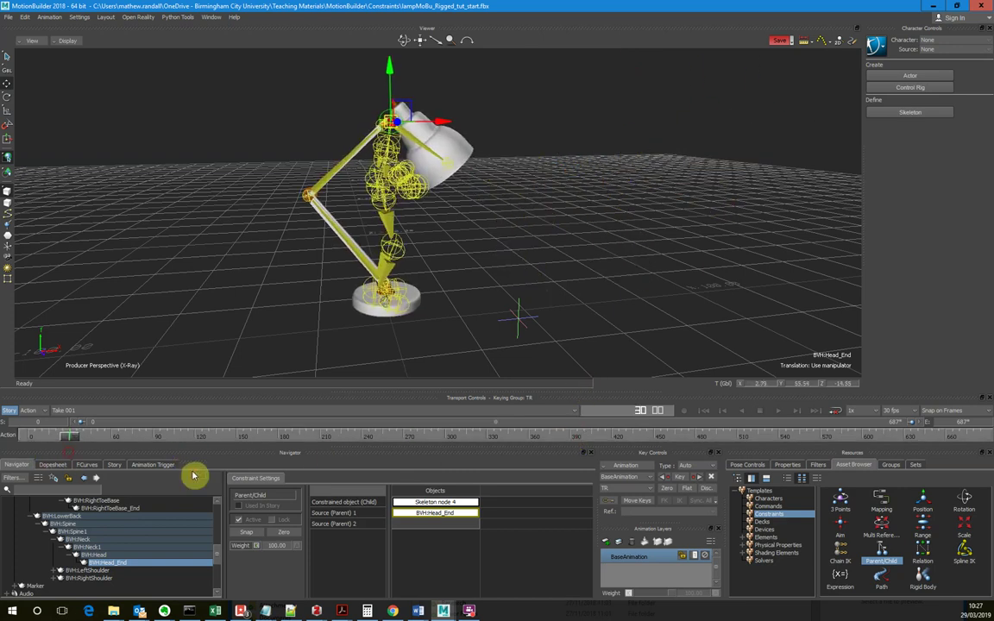
- Inspect the Chain IK constraint's object slots and select the mocap skeleton's BVH:RHipJoint in the viewer
{"action": "scroll", "coordinate": [117, 552], "scroll_direction": "down", "scroll_amount": 4}
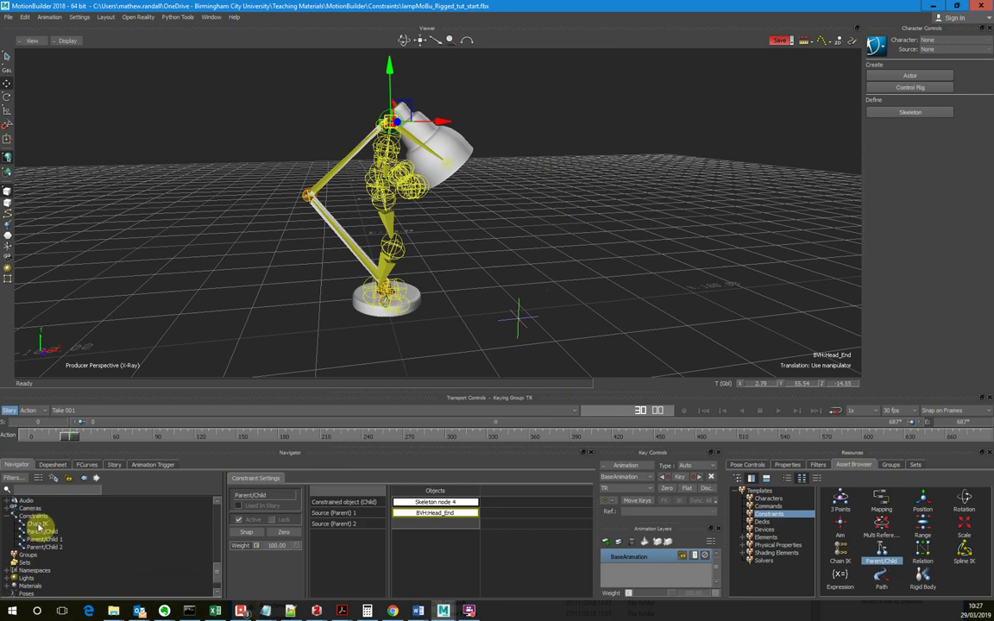
{"action": "left_click", "coordinate": [40, 525]}
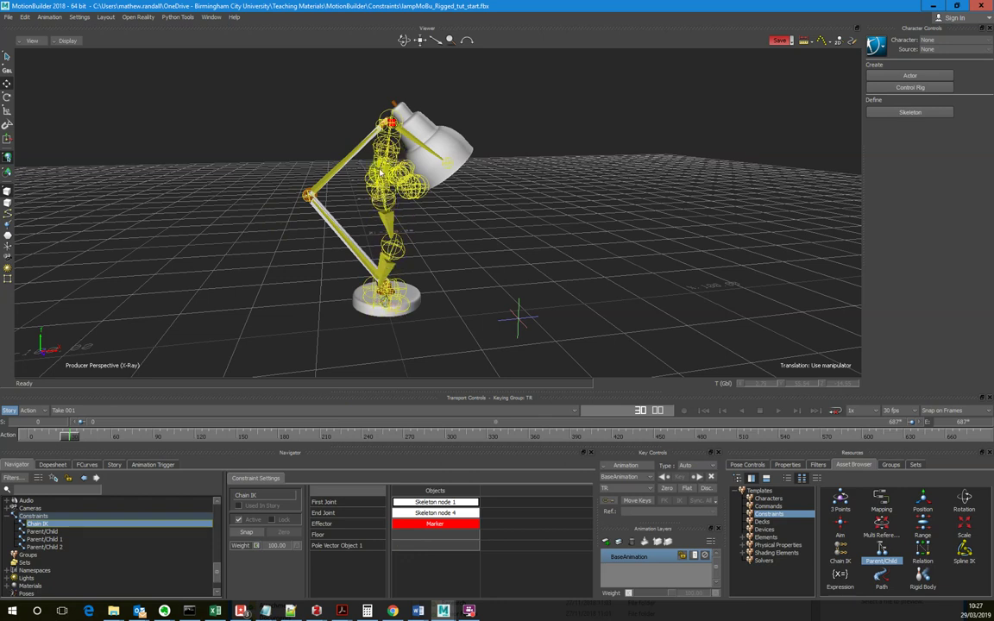
{"action": "left_click_drag", "start_coordinate": [457, 257], "coordinate": [386, 192]}
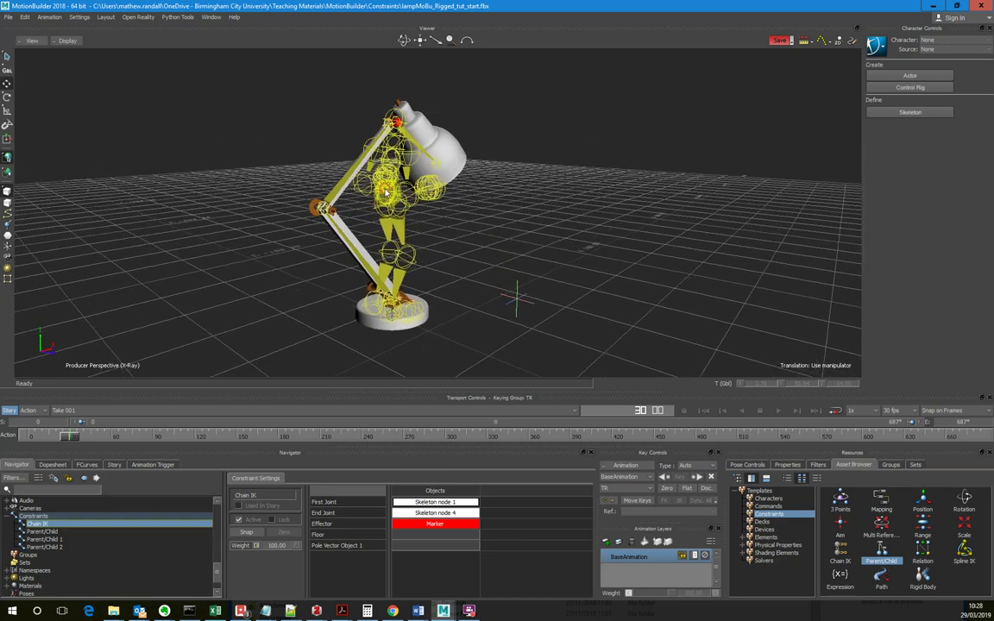
{"action": "left_click", "coordinate": [386, 196]}
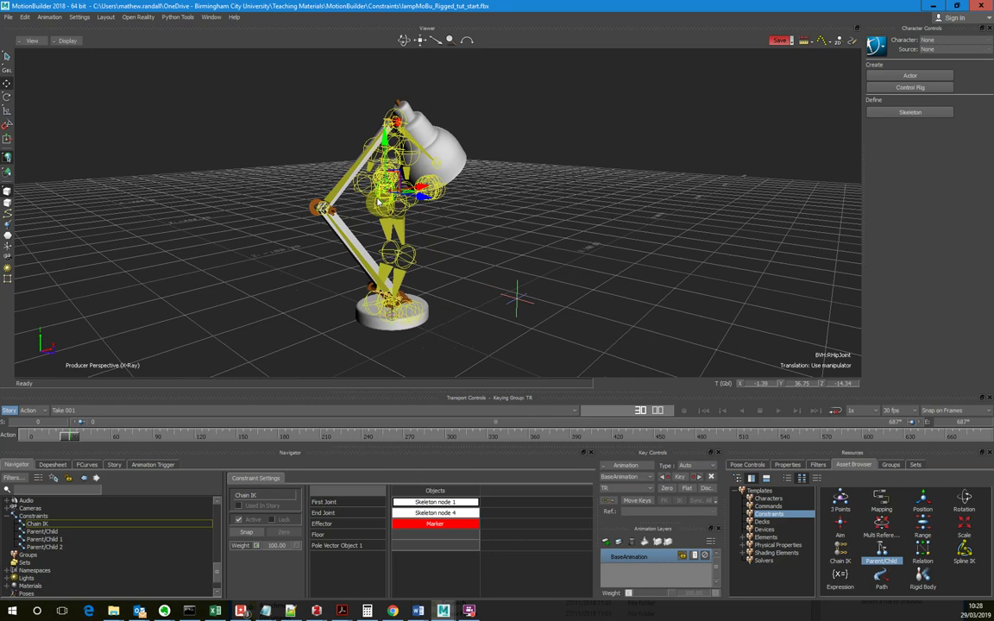
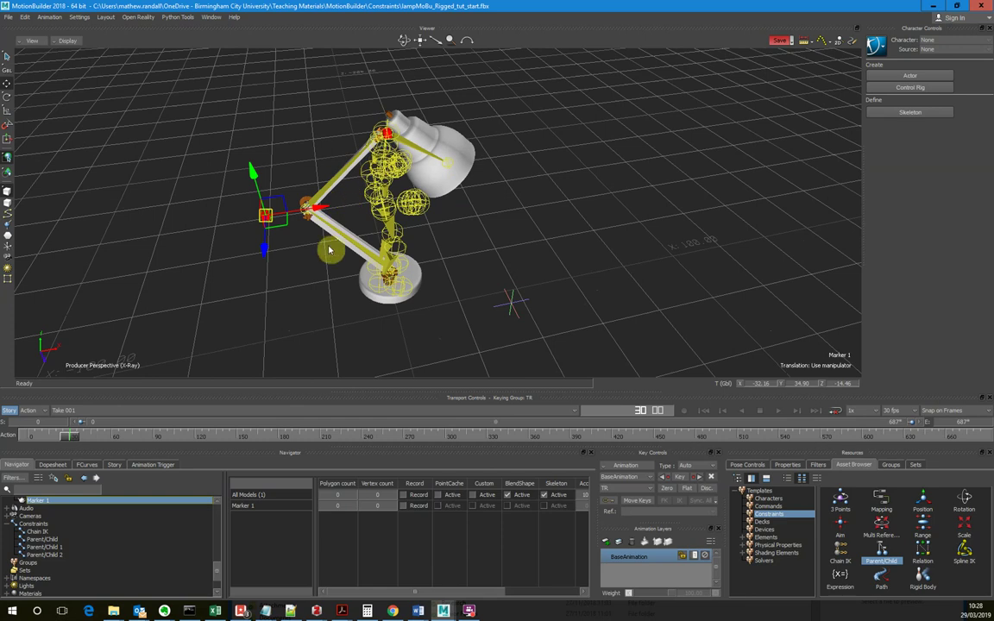
- Create a fourth Parent/Child constraint for the marker behind the lamp's elbow
{"action": "mouse_move", "coordinate": [320, 247]}
{"action": "left_mouse_down", "text": "ctrl+shift"}
{"action": "mouse_move", "coordinate": [322, 269]}
{"action": "mouse_move", "coordinate": [334, 255]}
{"action": "left_mouse_up", "text": "ctrl+shift"}
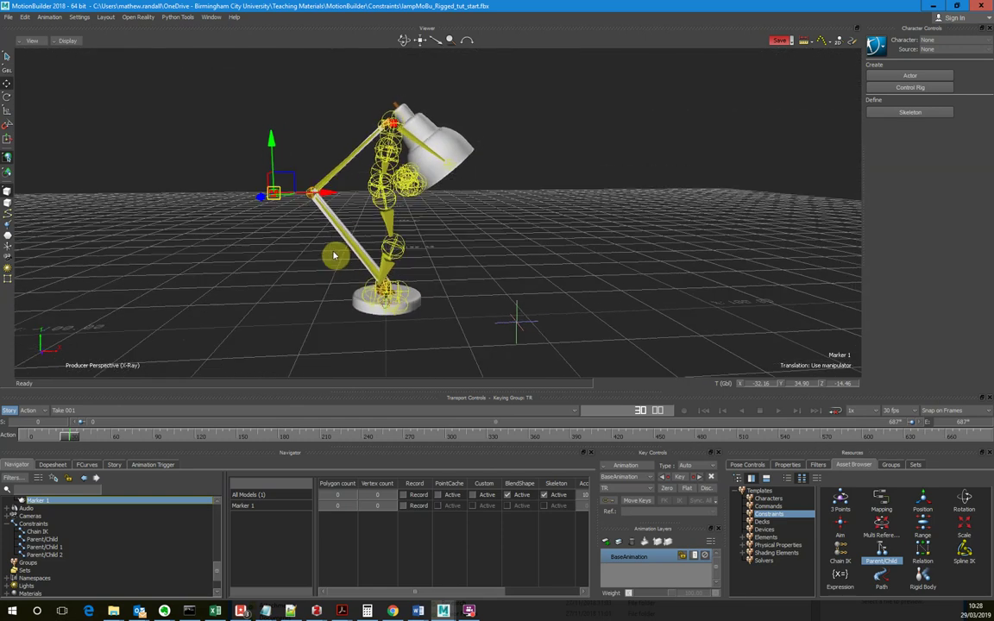
{"action": "left_click_drag", "start_coordinate": [900, 584], "coordinate": [500, 229]}
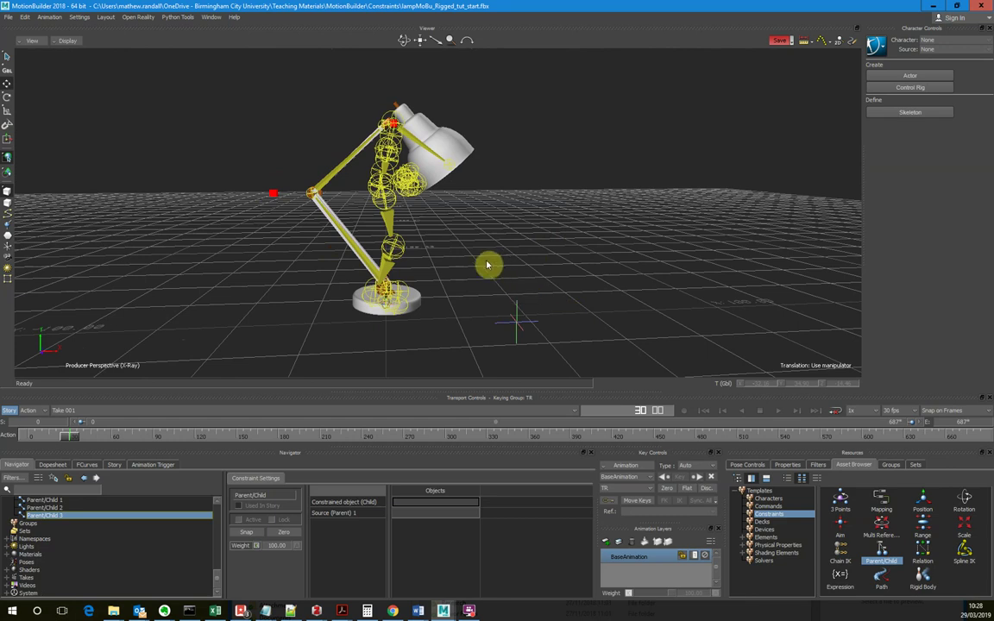
{"action": "left_click_drag", "start_coordinate": [444, 249], "coordinate": [381, 204], "text": "ctrl+shift"}
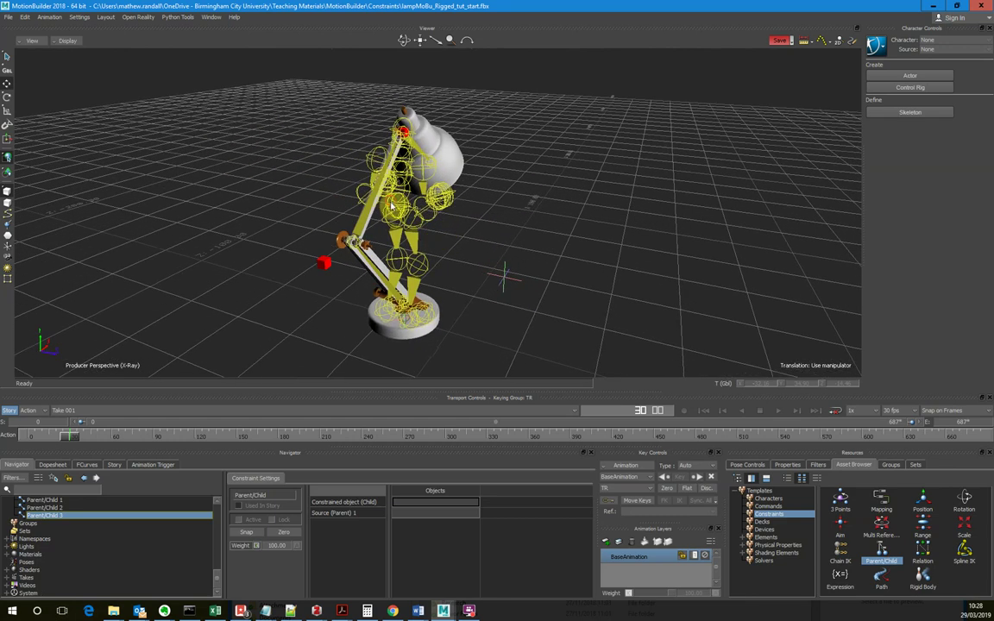
- Check the mocap skeleton's hip and spine joints near the lamp elbow's height, finishing with BVH:LowerBack selected
{"action": "left_click", "coordinate": [394, 208]}
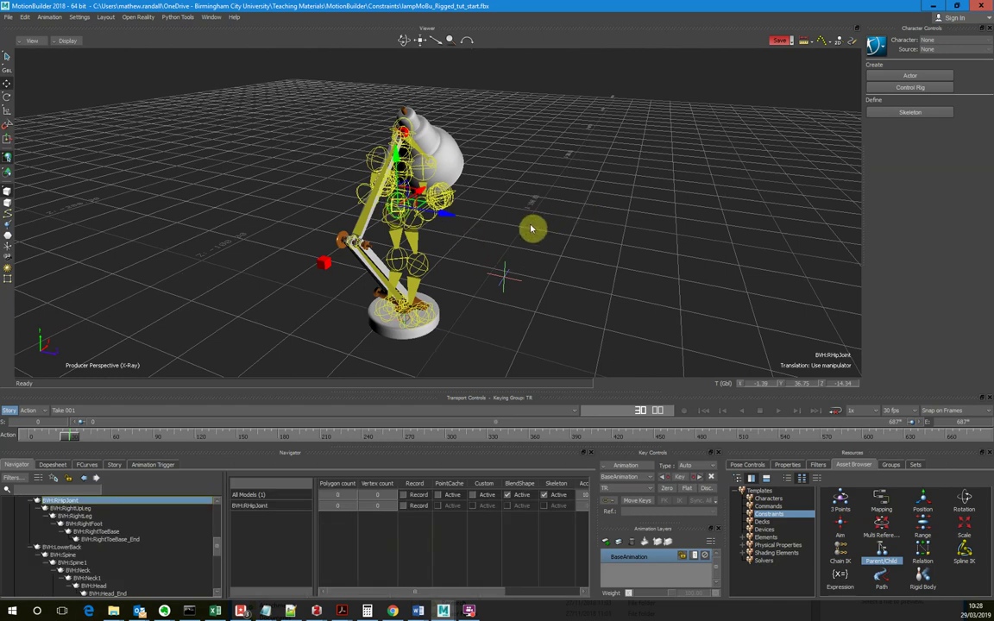
{"action": "left_click_drag", "start_coordinate": [474, 234], "coordinate": [402, 237], "text": "ctrl+shift"}
{"action": "left_click", "coordinate": [358, 178]}
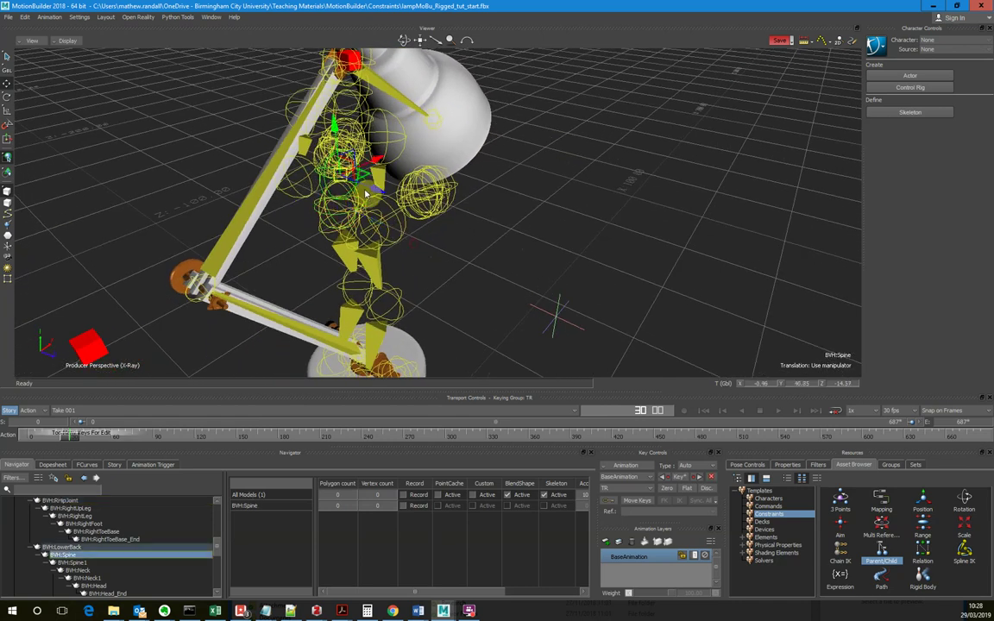
{"action": "left_click", "coordinate": [73, 564]}
{"action": "left_click", "coordinate": [65, 556]}
{"action": "left_click", "coordinate": [67, 548]}
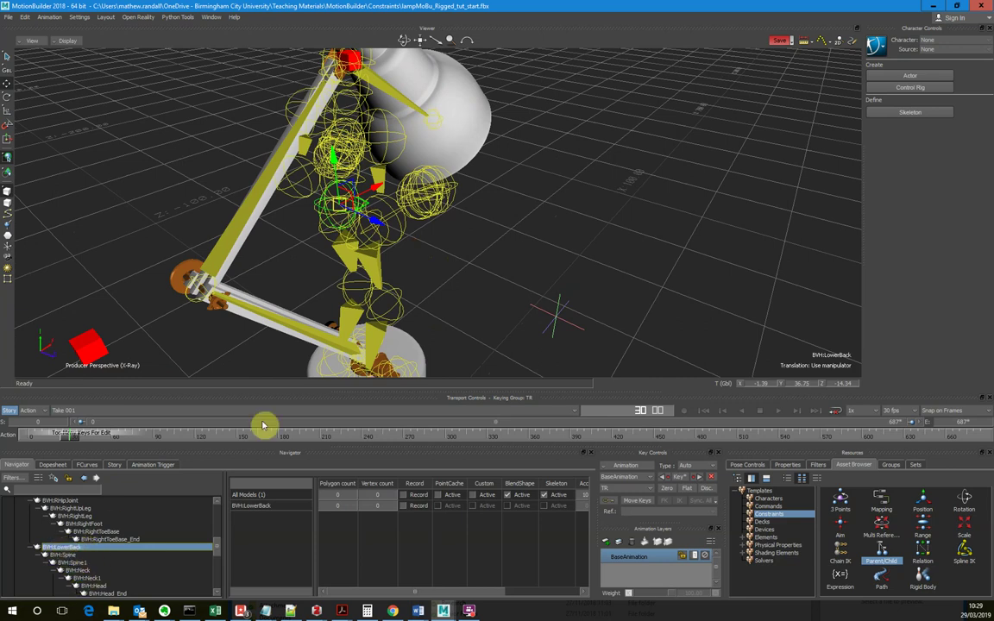
- Reopen the settings of the Parent/Child 3 constraint and locate BVH:LowerBack in the skeleton hierarchy
{"action": "scroll", "coordinate": [81, 535], "scroll_direction": "down", "scroll_amount": 10}
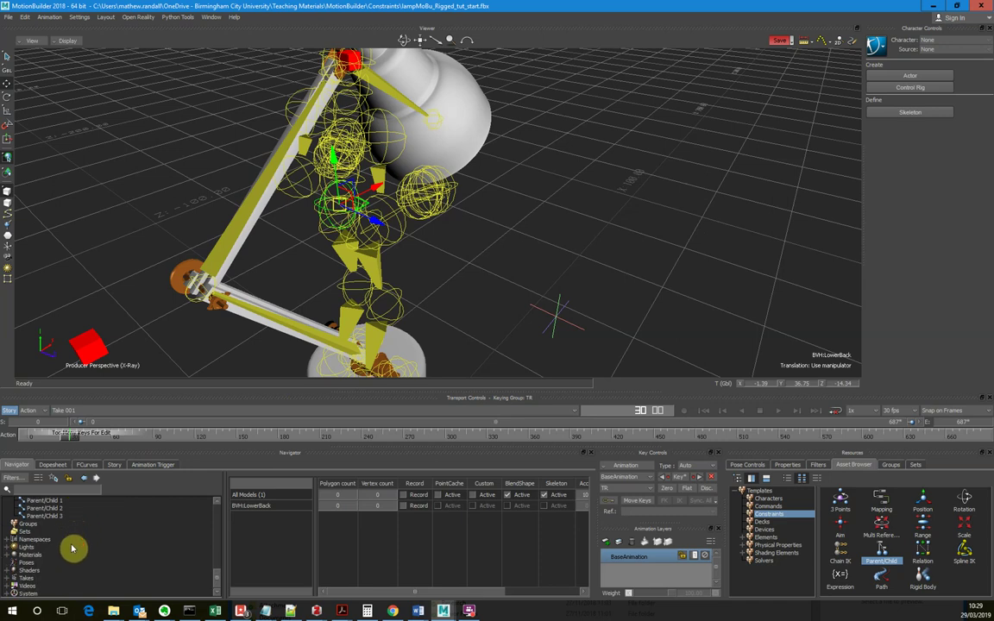
{"action": "left_click", "coordinate": [47, 532]}
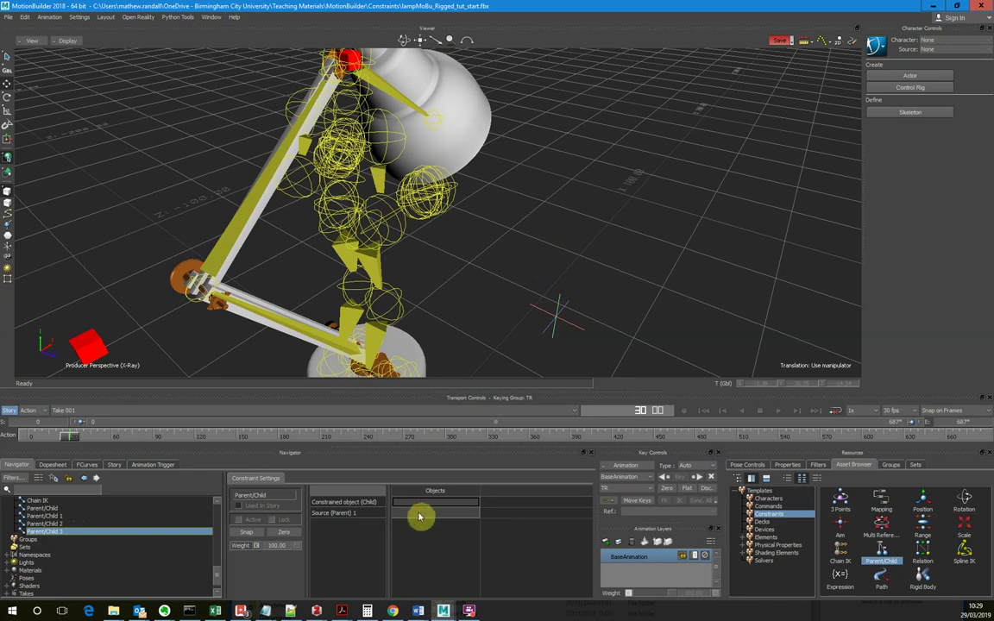
{"action": "scroll", "coordinate": [149, 532], "scroll_direction": "up", "scroll_amount": 6}
{"action": "scroll", "coordinate": [85, 540], "scroll_direction": "up", "scroll_amount": 2}
{"action": "scroll", "coordinate": [97, 566], "scroll_direction": "up", "scroll_amount": 4}
{"action": "left_click", "coordinate": [73, 555]}
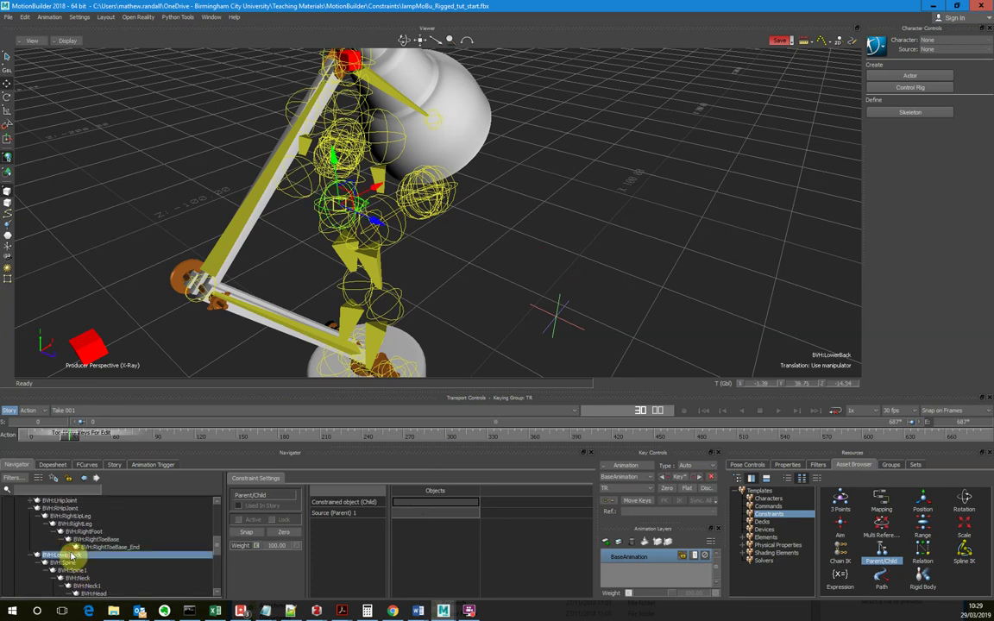
{"action": "scroll", "coordinate": [164, 537], "scroll_direction": "down", "scroll_amount": 10}
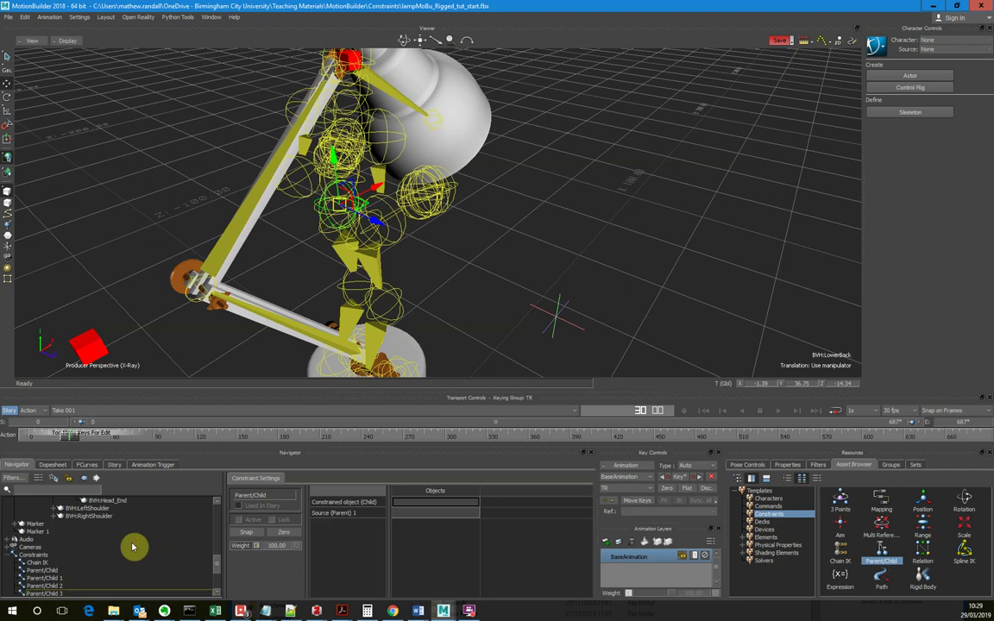
{"action": "scroll", "coordinate": [129, 547], "scroll_direction": "down", "scroll_amount": 1}
{"action": "left_click", "coordinate": [50, 572]}
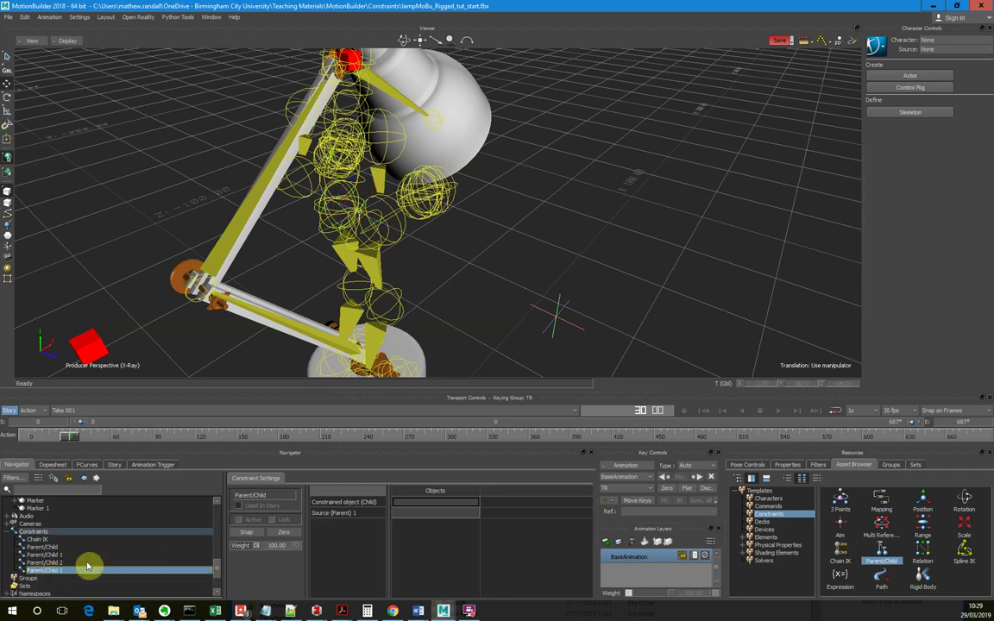
- Assign BVH:LowerBack as Source (Parent) 1 of the Parent/Child 3 constraint
{"action": "scroll", "coordinate": [105, 556], "scroll_direction": "up", "scroll_amount": 9}
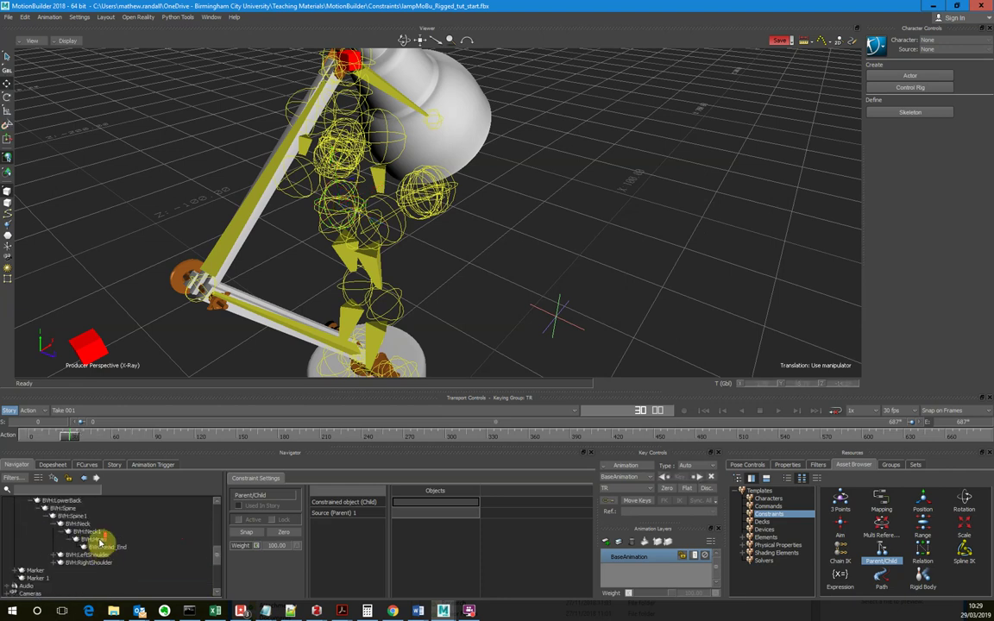
{"action": "scroll", "coordinate": [101, 541], "scroll_direction": "down", "scroll_amount": 9}
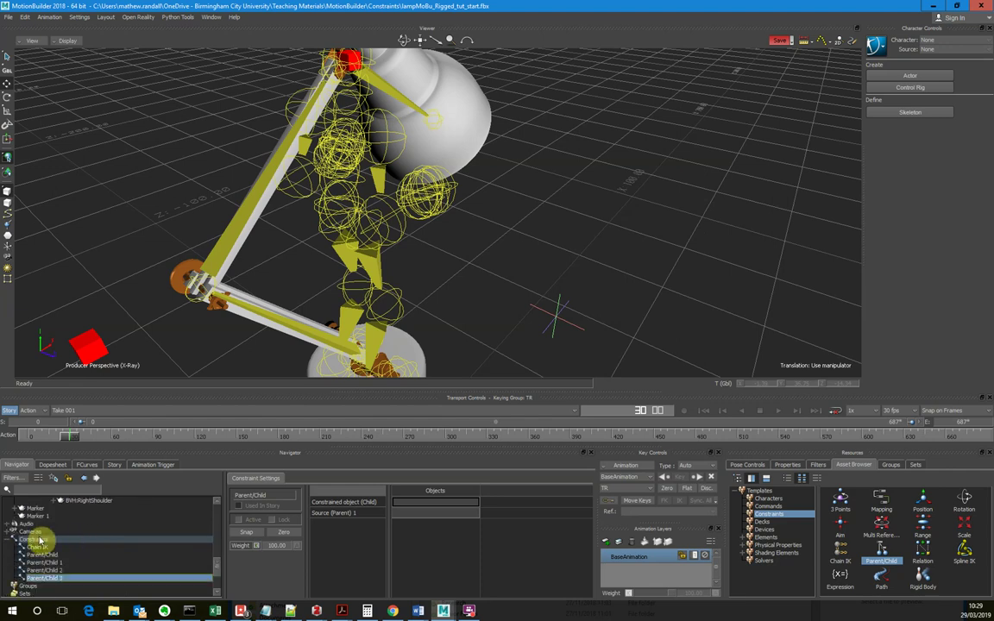
{"action": "scroll", "coordinate": [102, 537], "scroll_direction": "up", "scroll_amount": 8}
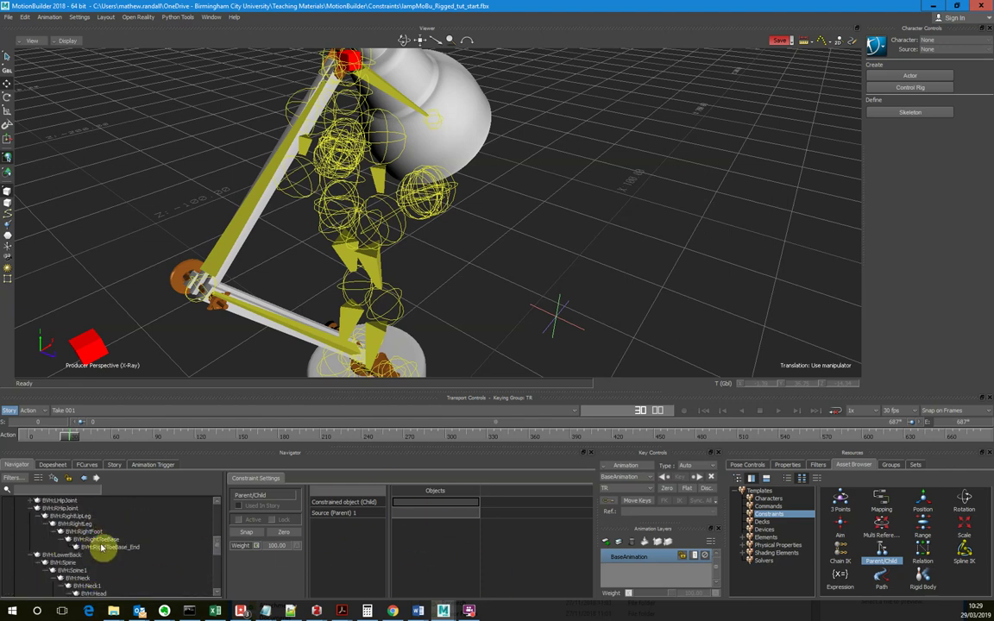
{"action": "scroll", "coordinate": [101, 560], "scroll_direction": "down", "scroll_amount": 1}
{"action": "scroll", "coordinate": [99, 552], "scroll_direction": "up", "scroll_amount": 2}
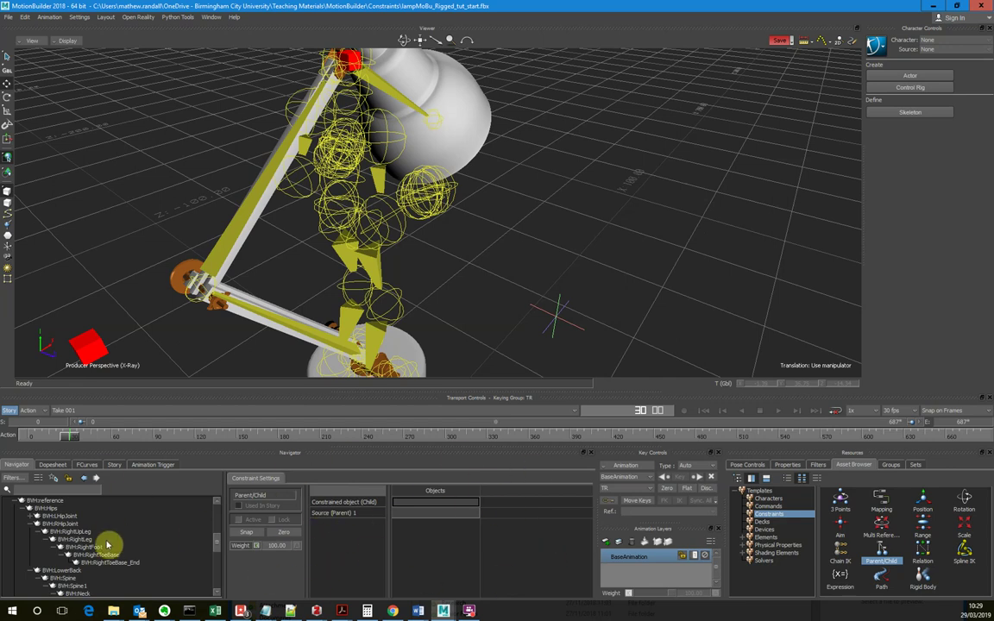
{"action": "left_click", "coordinate": [63, 570]}
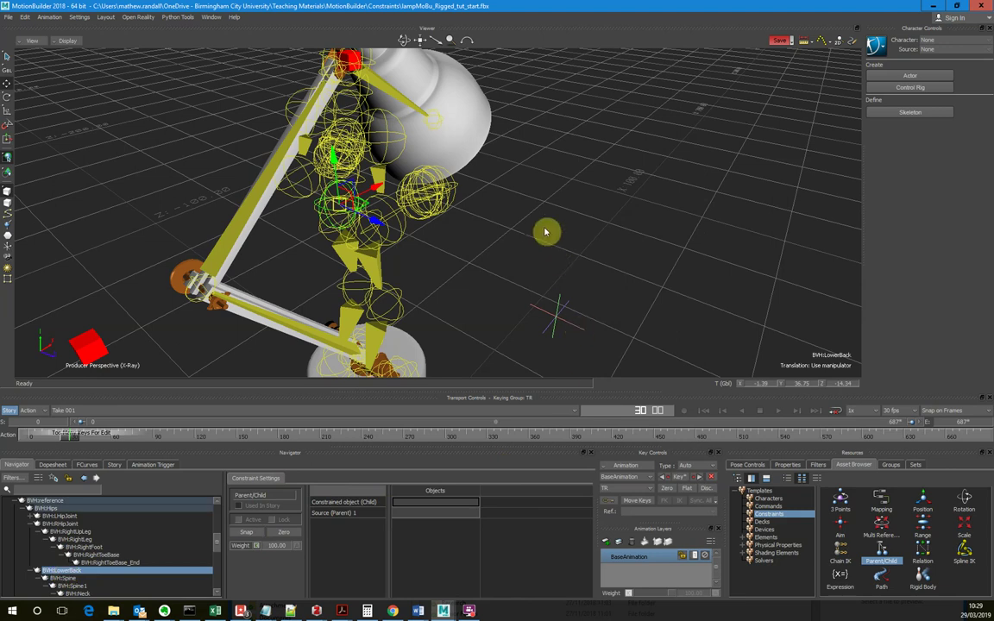
{"action": "left_click_drag", "start_coordinate": [570, 225], "coordinate": [429, 520], "text": "alt"}
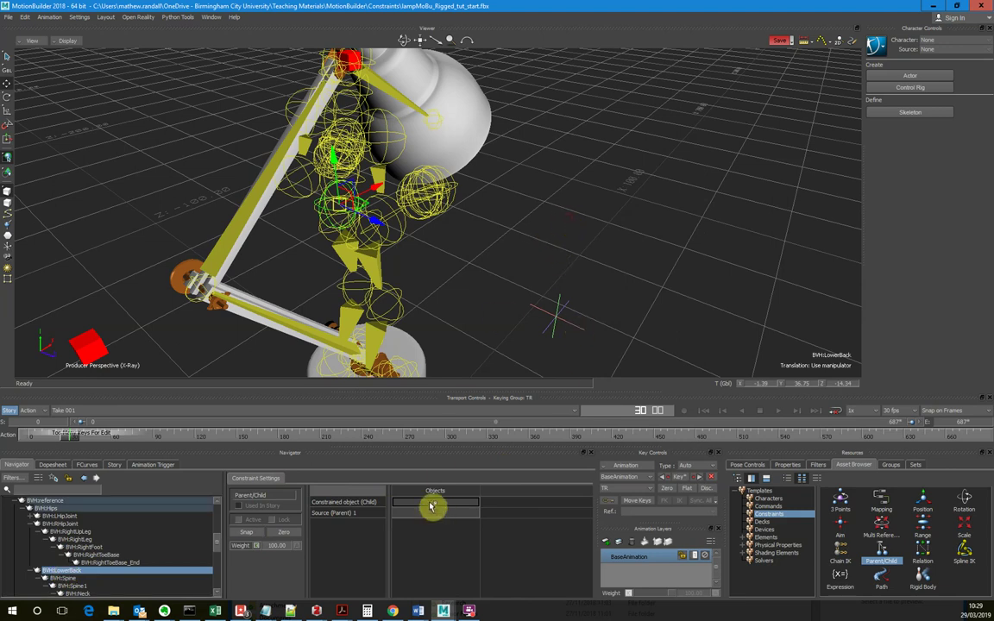
{"action": "left_click_drag", "start_coordinate": [429, 516], "coordinate": [428, 518]}
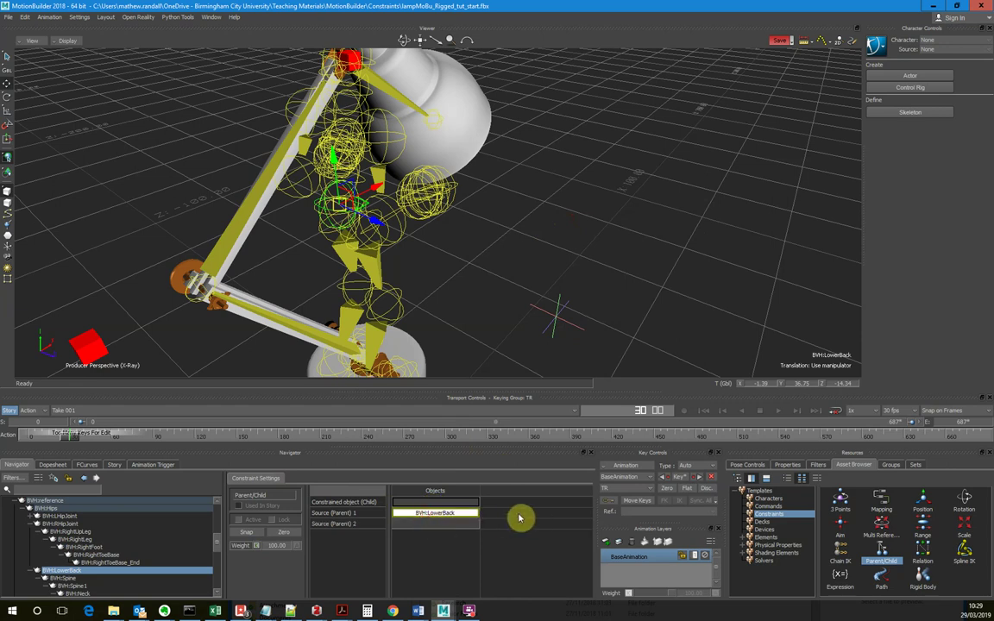
- Assign Marker 1 behind the lamp's elbow as the constrained child object and snap the constraint active
{"action": "left_click", "coordinate": [89, 347]}
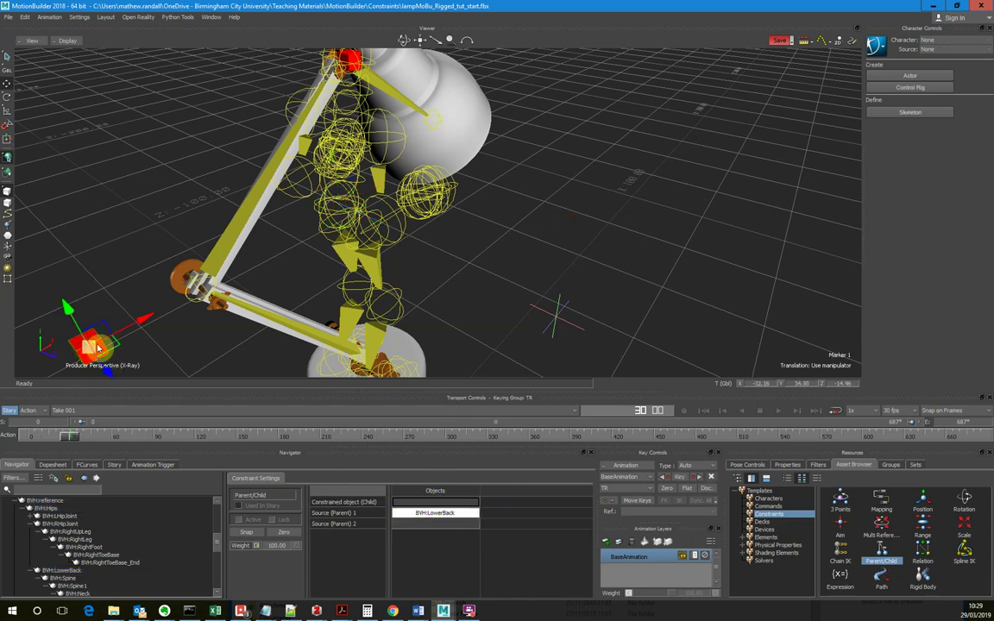
{"action": "mouse_move", "coordinate": [90, 347]}
{"action": "left_mouse_down"}
{"action": "mouse_move", "coordinate": [444, 249]}
{"action": "mouse_move", "coordinate": [441, 480]}
{"action": "left_mouse_up"}
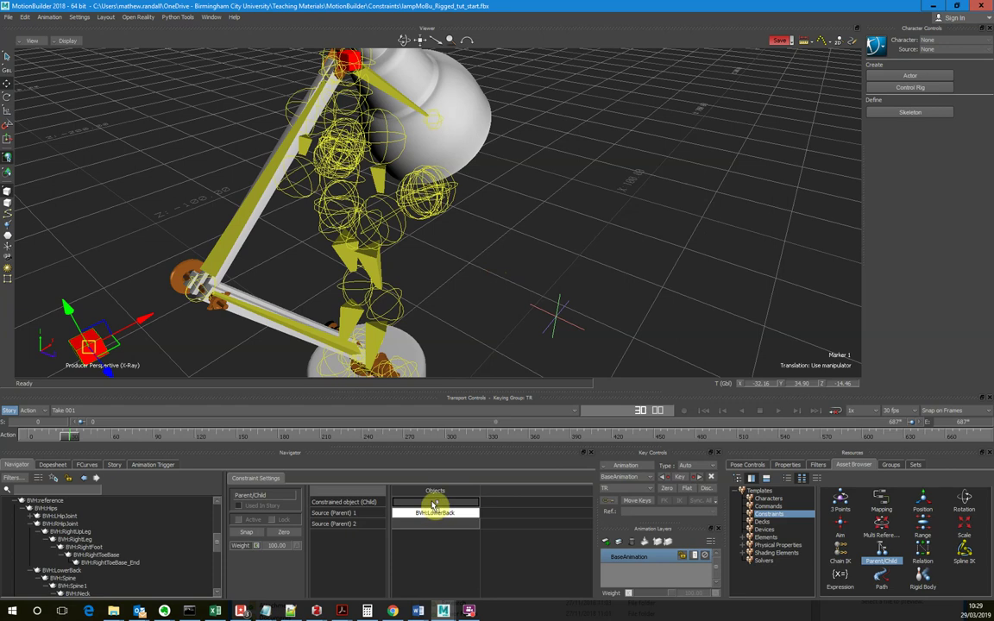
{"action": "left_click", "coordinate": [245, 534]}
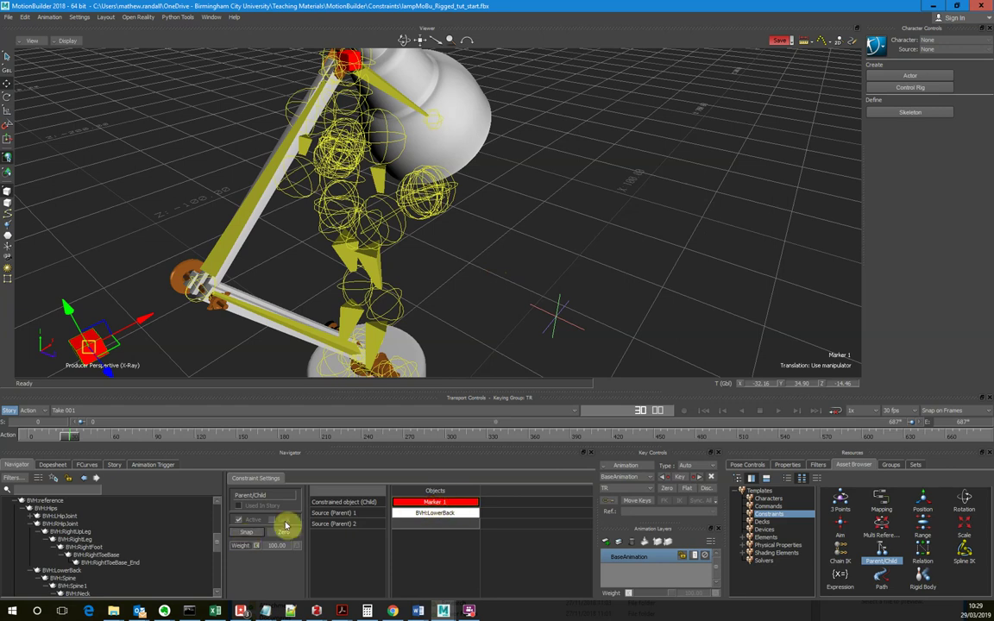
- View the whole lamp from the side and scrub around frame 30 to check that Marker 1 follows the skeleton
{"action": "scroll", "coordinate": [484, 264], "scroll_direction": "down", "scroll_amount": 5}
{"action": "left_click_drag", "start_coordinate": [474, 347], "coordinate": [419, 320], "text": "ctrl+shift"}
{"action": "mouse_move", "coordinate": [75, 438]}
{"action": "left_mouse_down"}
{"action": "mouse_move", "coordinate": [579, 442]}
{"action": "mouse_move", "coordinate": [38, 446]}
{"action": "mouse_move", "coordinate": [89, 445]}
{"action": "mouse_move", "coordinate": [76, 444]}
{"action": "left_mouse_up"}
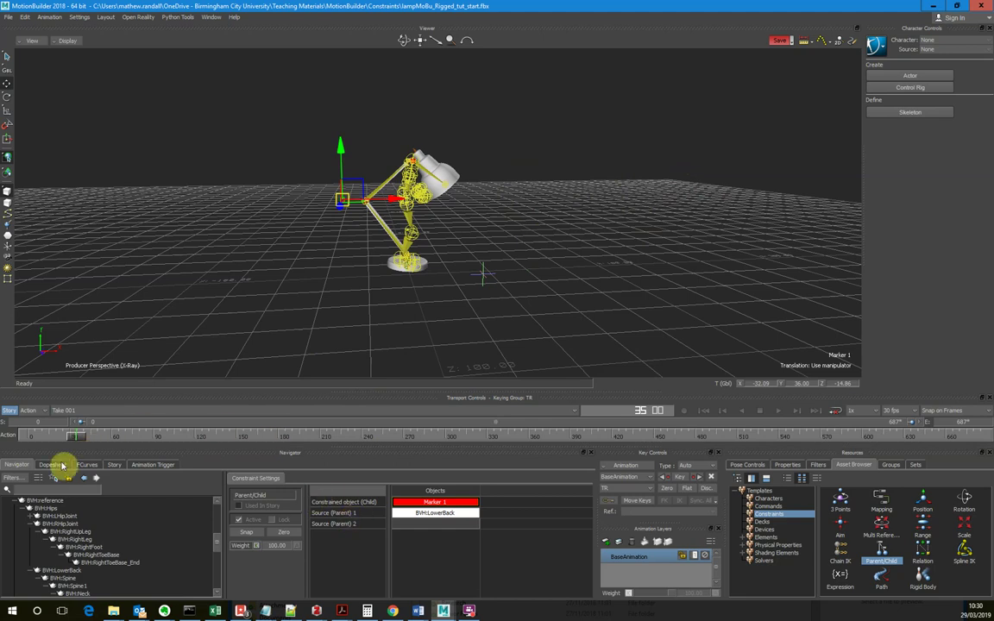
{"action": "left_click_drag", "start_coordinate": [74, 440], "coordinate": [69, 435]}
- Assign Marker 1 as Pole Vector Object 1 of the Chain IK constraint
{"action": "scroll", "coordinate": [100, 524], "scroll_direction": "down", "scroll_amount": 5}
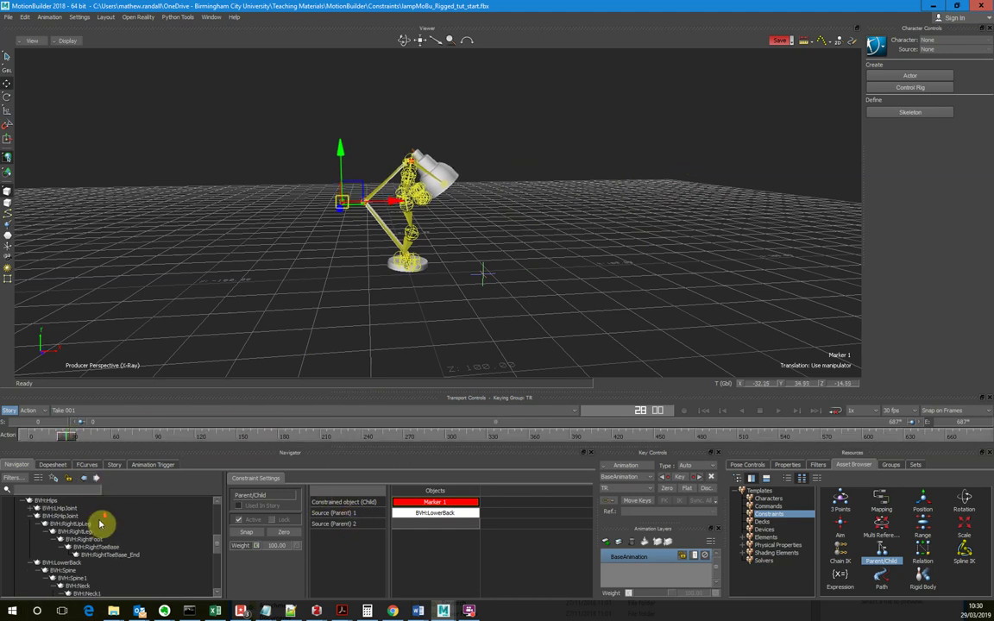
{"action": "scroll", "coordinate": [71, 548], "scroll_direction": "down", "scroll_amount": 3}
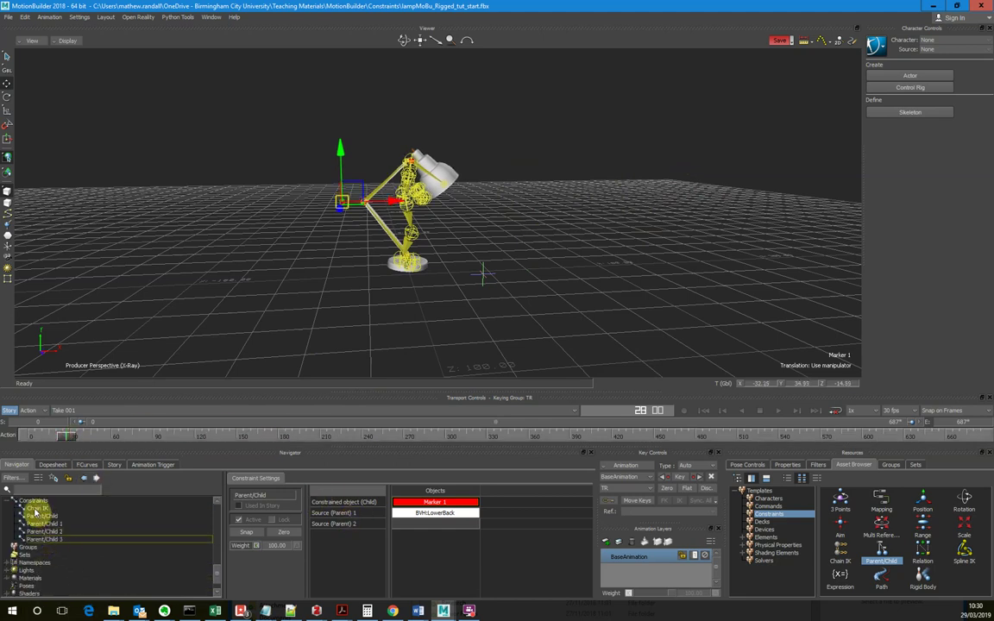
{"action": "left_click", "coordinate": [35, 509]}
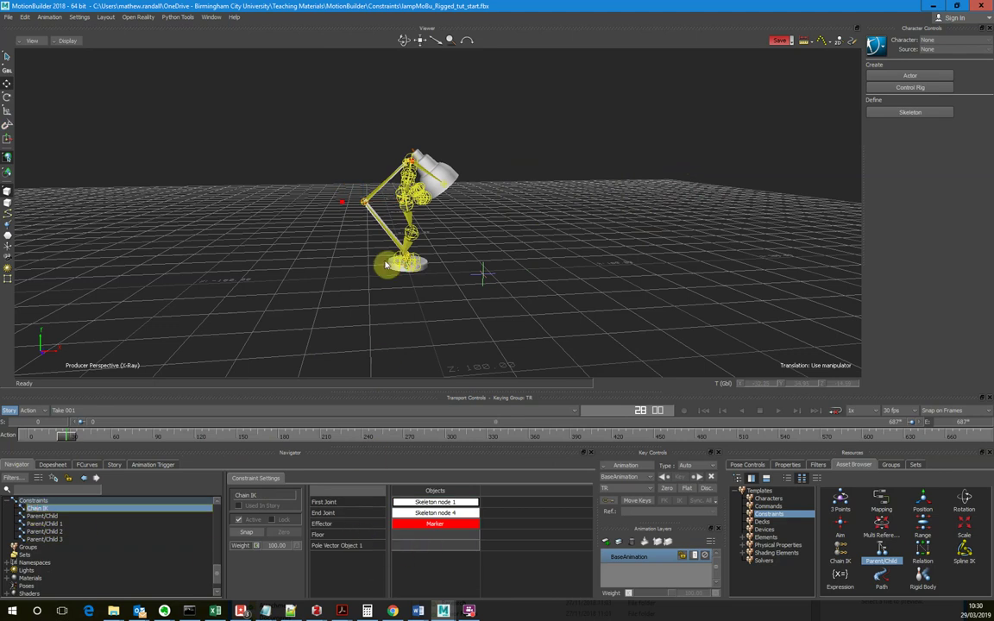
{"action": "left_click", "coordinate": [343, 202]}
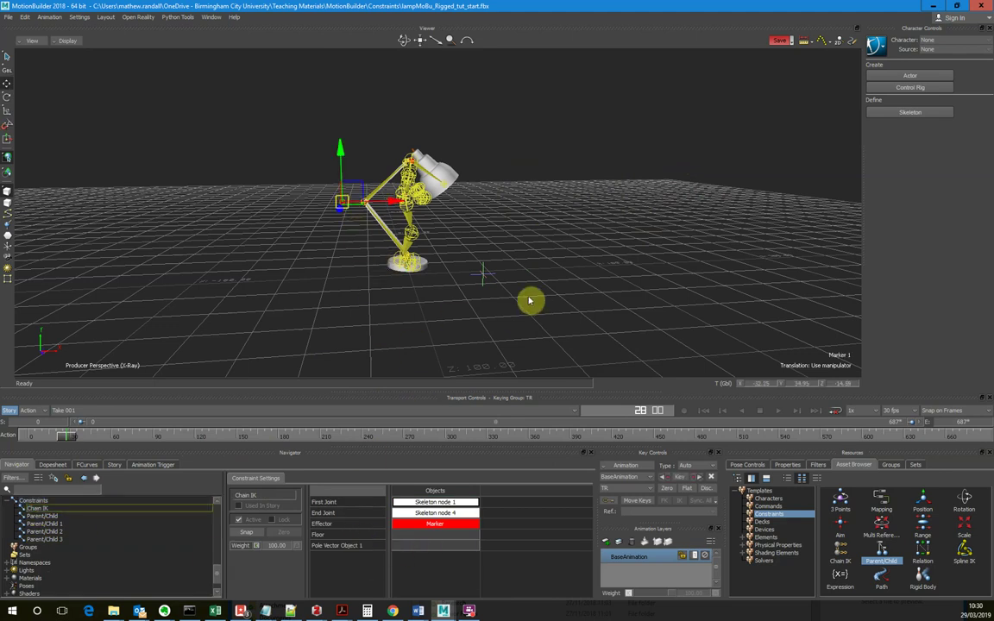
{"action": "mouse_move", "coordinate": [540, 302]}
{"action": "left_mouse_down", "text": "alt"}
{"action": "mouse_move", "coordinate": [431, 556]}
{"action": "mouse_move", "coordinate": [436, 546]}
{"action": "left_mouse_up", "text": "alt"}
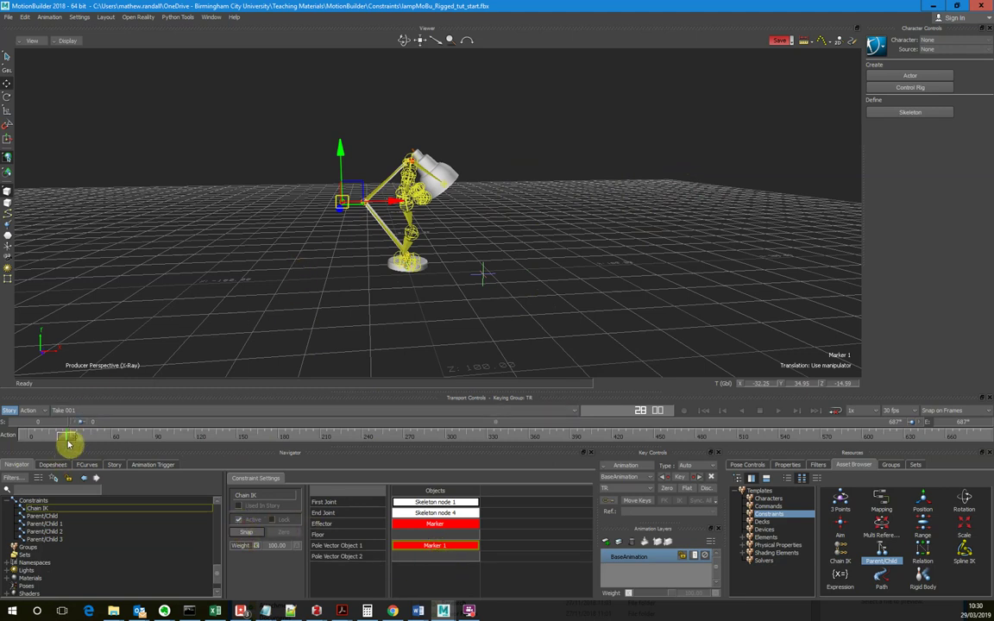
- Play the animation to check the lamp's motion with the pole vector, then stop playback
{"action": "left_click", "coordinate": [780, 414]}
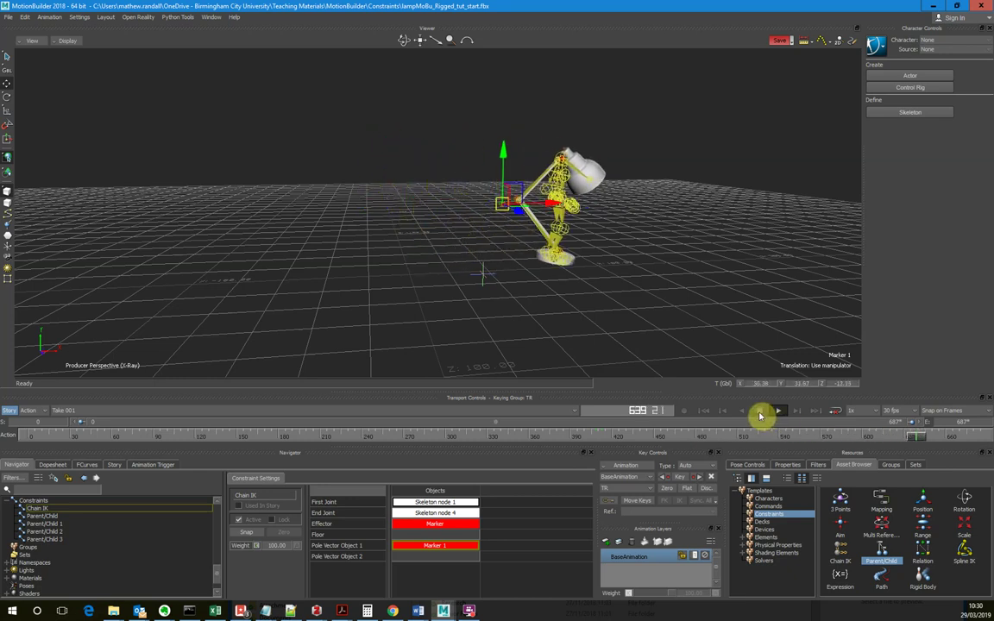
{"action": "left_click", "coordinate": [759, 416]}
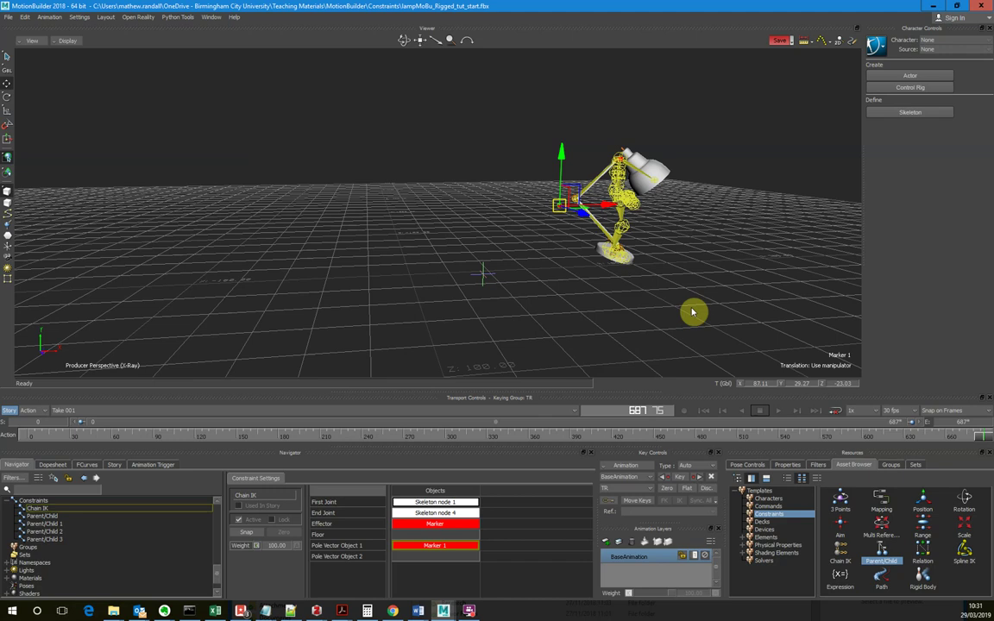
{"action": "left_click", "coordinate": [472, 611]}
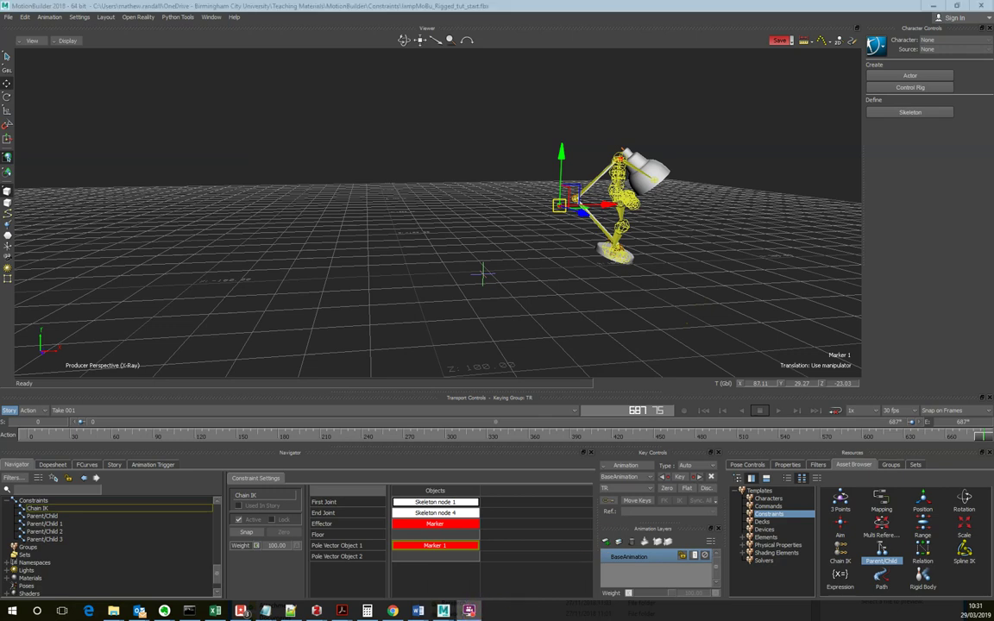